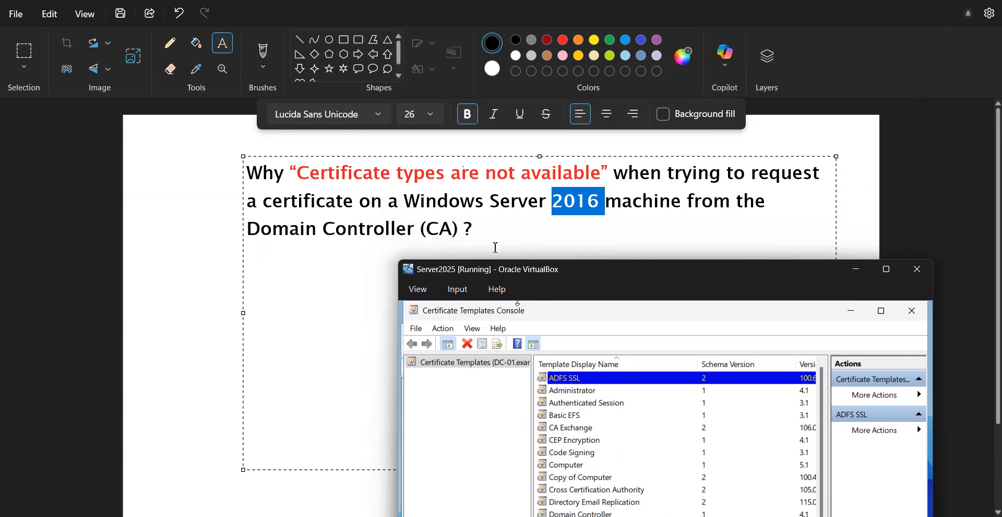
Step: Add "server 2025" after "Domain Controller (CA)" in the question text on the canvas
{"action": "left_click_drag", "start_coordinate": [392, 232], "coordinate": [374, 233]}
{"action": "left_click", "coordinate": [458, 233]}
{"action": "type", "text": "server 2025"}
{"action": "key", "text": "alt+Tab"}
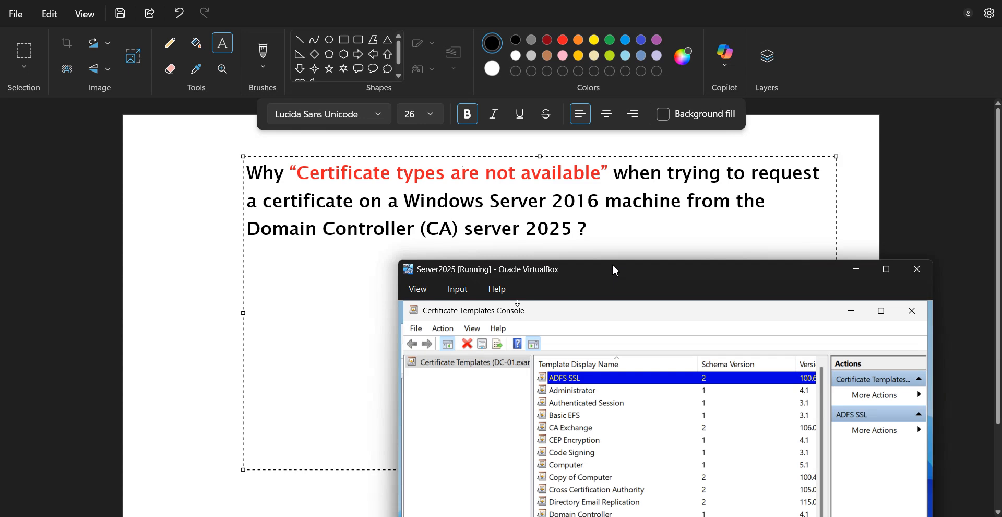
Step: Move the Server2025 virtual machine window higher and widen the Certificate Templates Console tree pane to show the full domain controller name
{"action": "left_click_drag", "start_coordinate": [616, 273], "coordinate": [642, 49]}
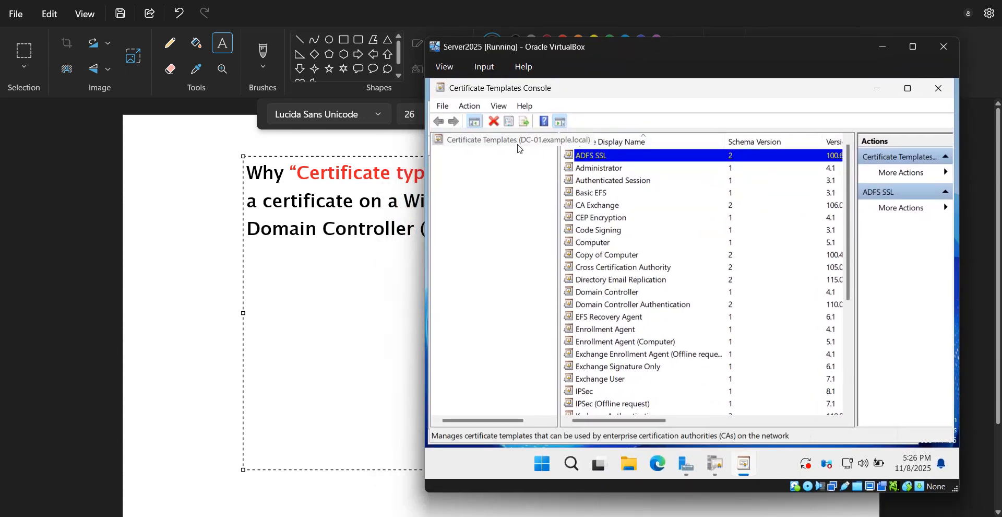
{"action": "left_click", "coordinate": [520, 149]}
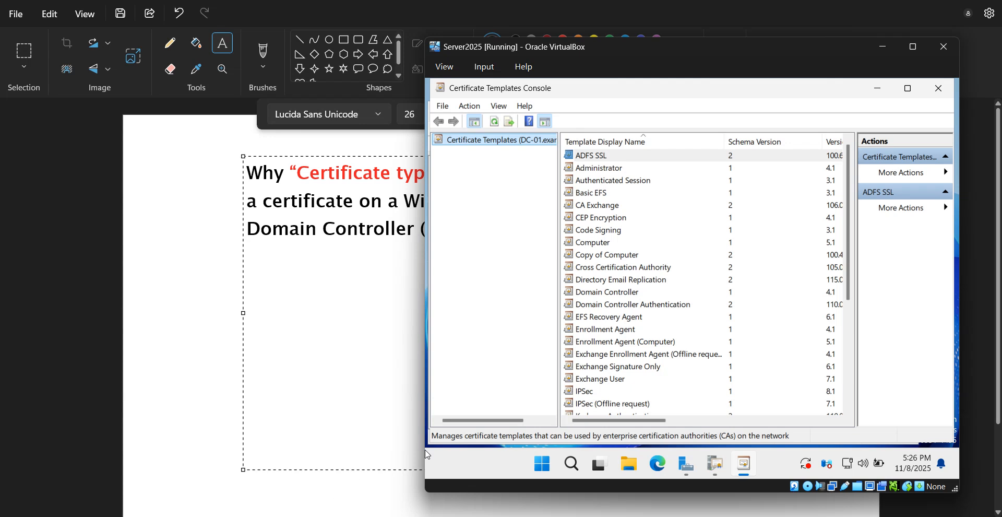
{"action": "mouse_move", "coordinate": [715, 463]}
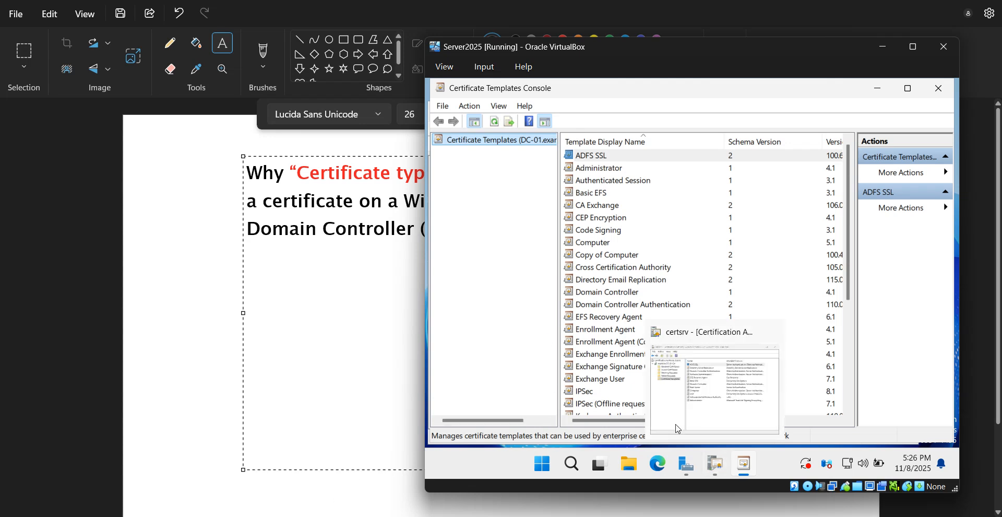
{"action": "left_click", "coordinate": [590, 157]}
{"action": "left_click_drag", "start_coordinate": [561, 156], "coordinate": [595, 156]}
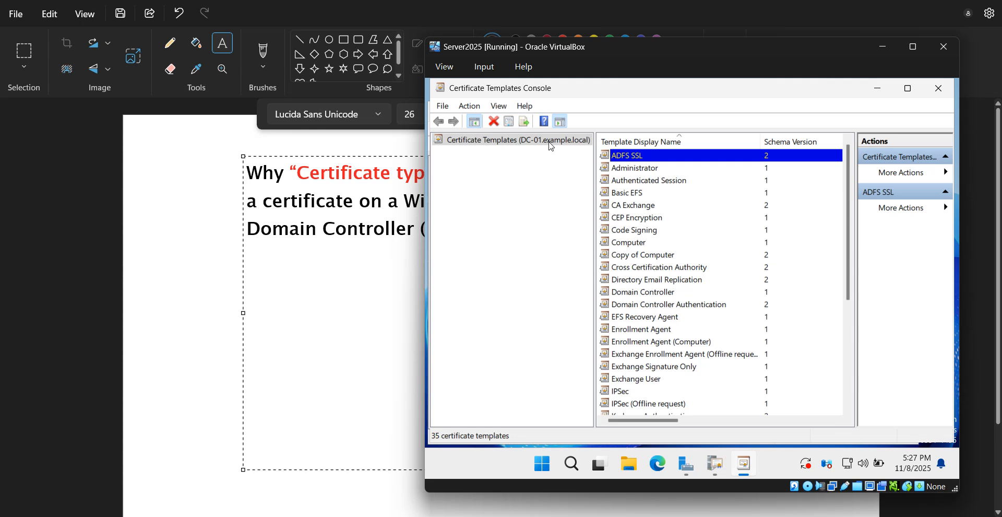
Step: View the Certification Authority window on Server2025, and highlight the quoted "Certificate types are not available" error in the note
{"action": "left_click", "coordinate": [714, 476]}
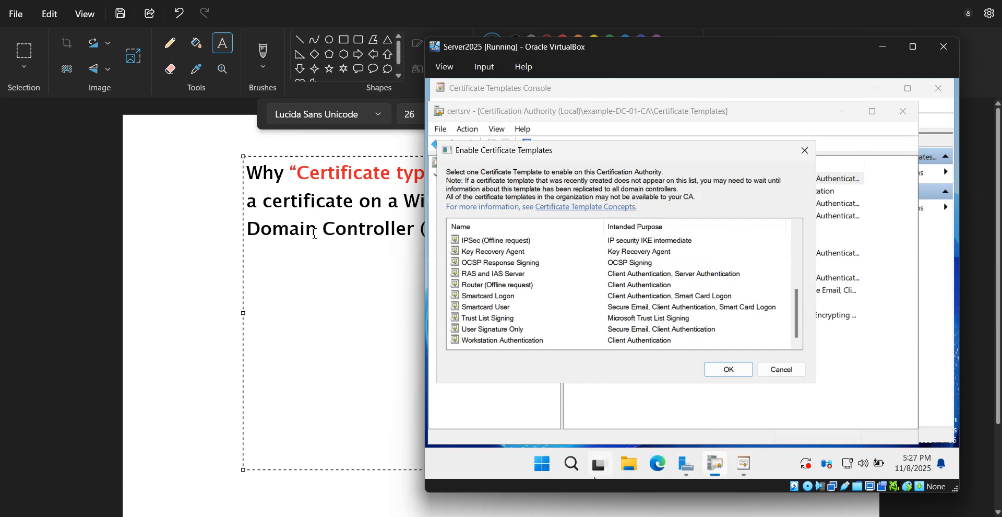
{"action": "left_click", "coordinate": [309, 255]}
{"action": "left_click_drag", "start_coordinate": [601, 175], "coordinate": [292, 176]}
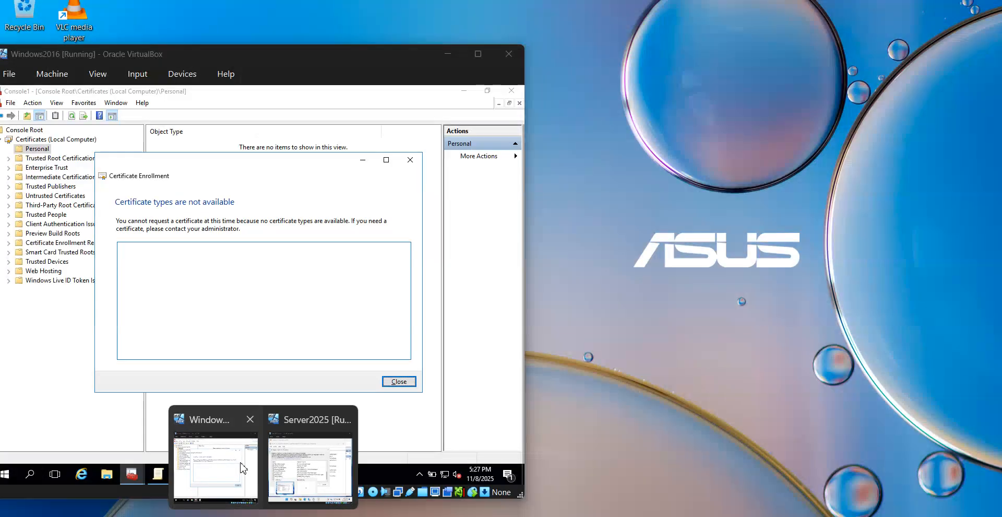
Step: Switch to the Windows2016 virtual machine, reposition its window over the note, and close the Certificate Enrollment wizard
{"action": "left_click", "coordinate": [243, 465]}
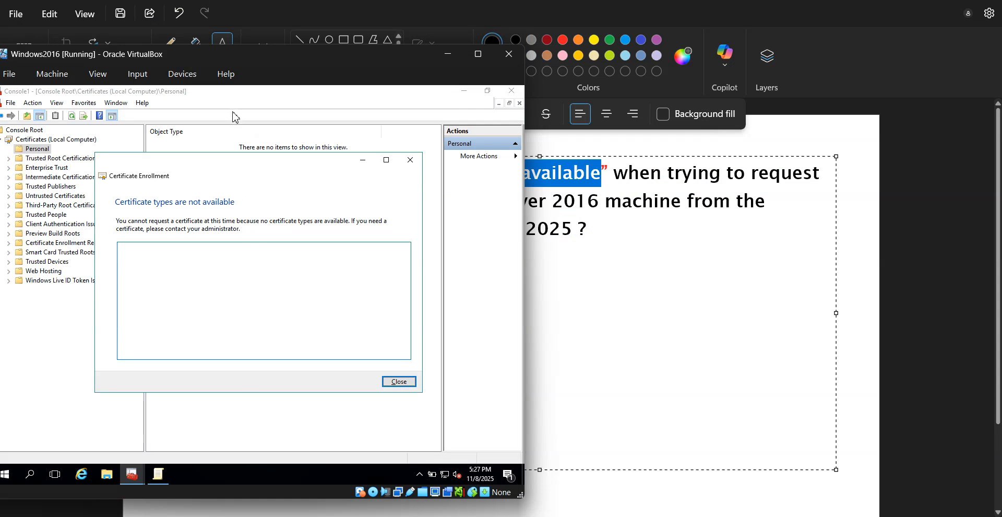
{"action": "mouse_move", "coordinate": [265, 57]}
{"action": "left_mouse_down"}
{"action": "mouse_move", "coordinate": [704, 132]}
{"action": "mouse_move", "coordinate": [757, 130]}
{"action": "left_mouse_up"}
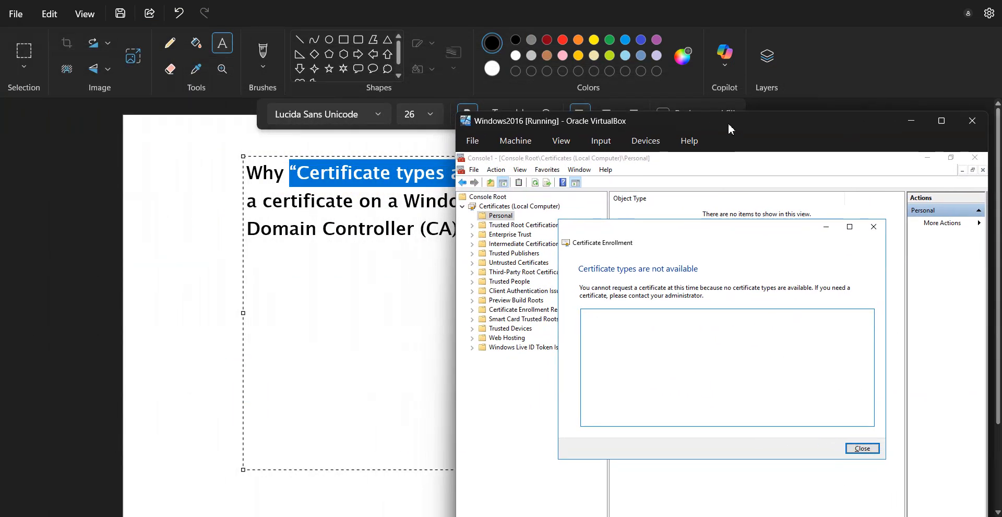
{"action": "left_click", "coordinate": [503, 170]}
{"action": "left_click", "coordinate": [522, 168]}
{"action": "left_click_drag", "start_coordinate": [778, 123], "coordinate": [710, 10]}
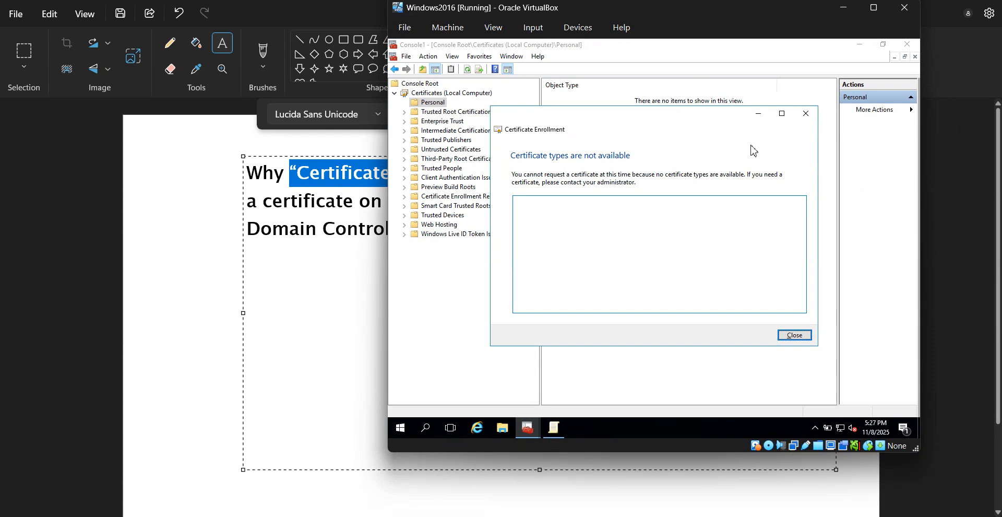
{"action": "left_click", "coordinate": [806, 113]}
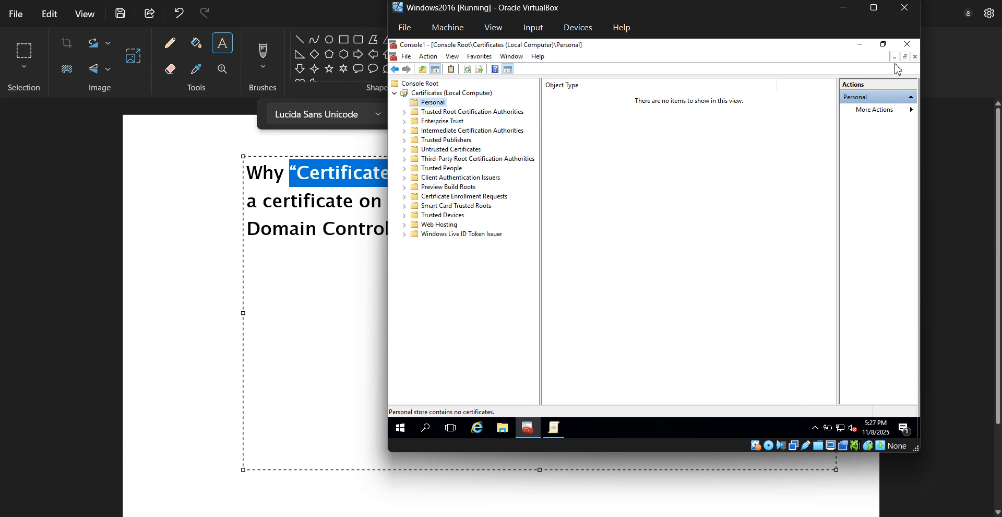
Step: Look over the Certificates (Local Computer) stores and the Local Group Policy Editor on the Windows2016 machine
{"action": "left_click", "coordinate": [475, 94]}
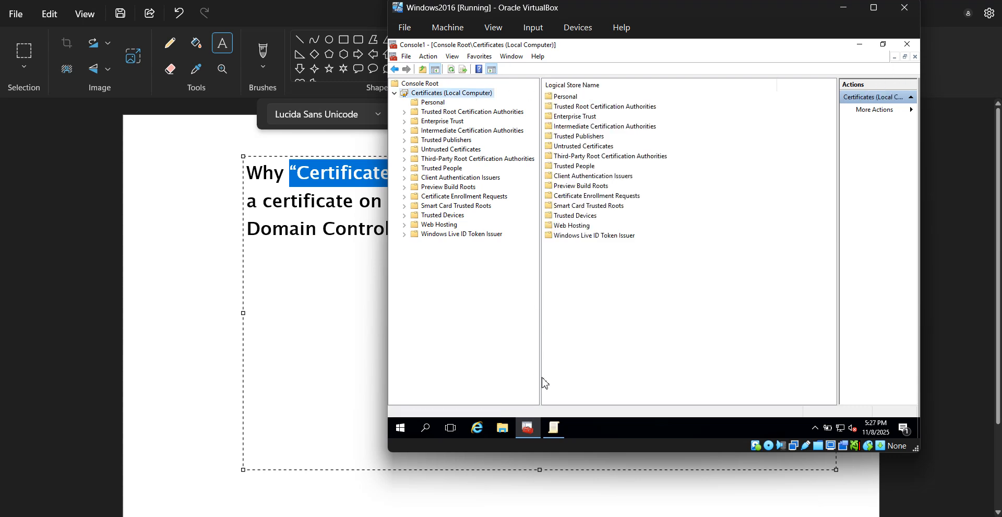
{"action": "left_click", "coordinate": [553, 428]}
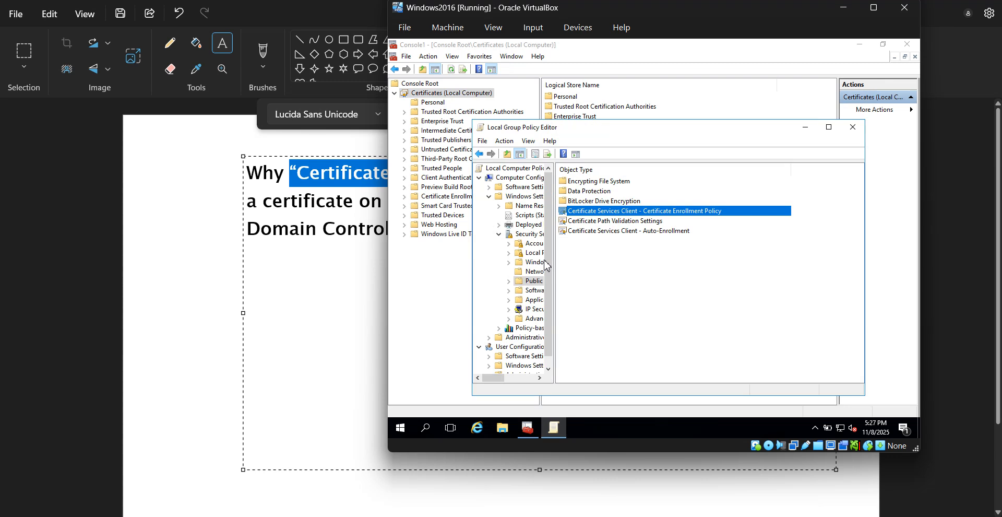
{"action": "left_click", "coordinate": [407, 269]}
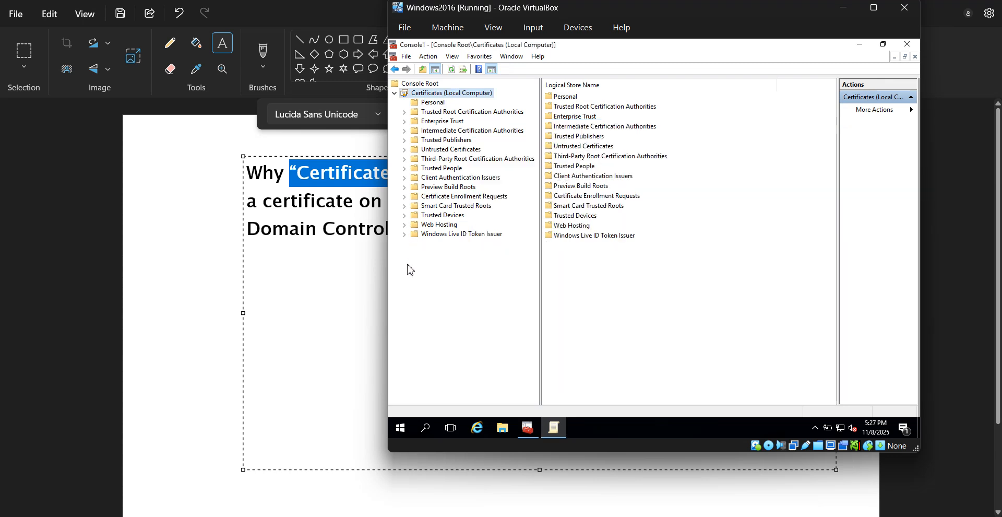
{"action": "left_click", "coordinate": [437, 102]}
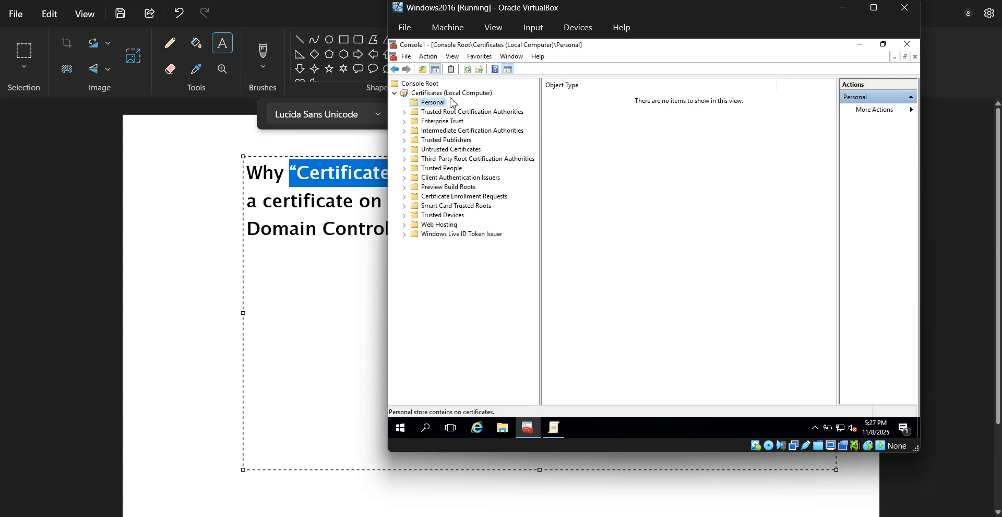
{"action": "left_click", "coordinate": [453, 94]}
{"action": "right_click", "coordinate": [454, 94]}
{"action": "mouse_move", "coordinate": [498, 127]}
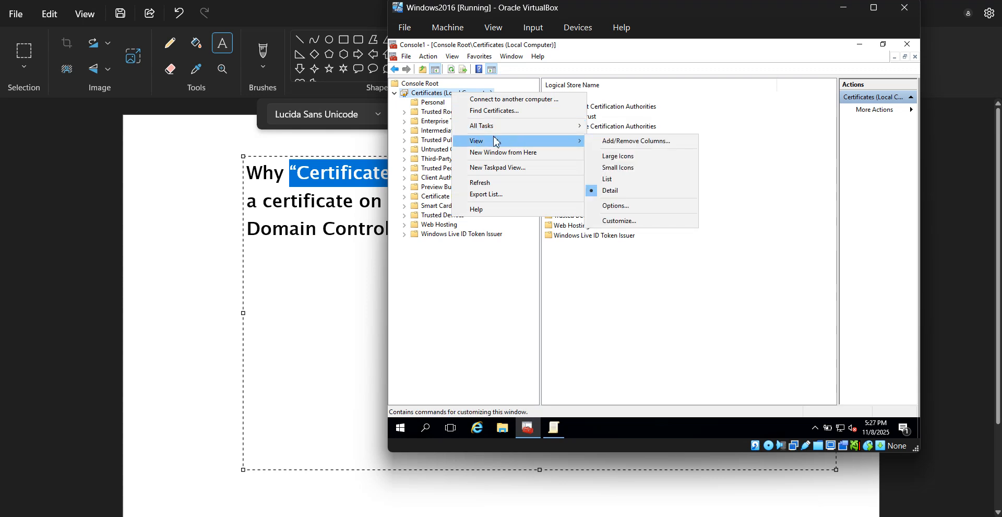
Step: Try to request a new certificate for the Personal store using the Active Directory Enrollment Policy
{"action": "left_click", "coordinate": [433, 103]}
{"action": "right_click", "coordinate": [433, 104]}
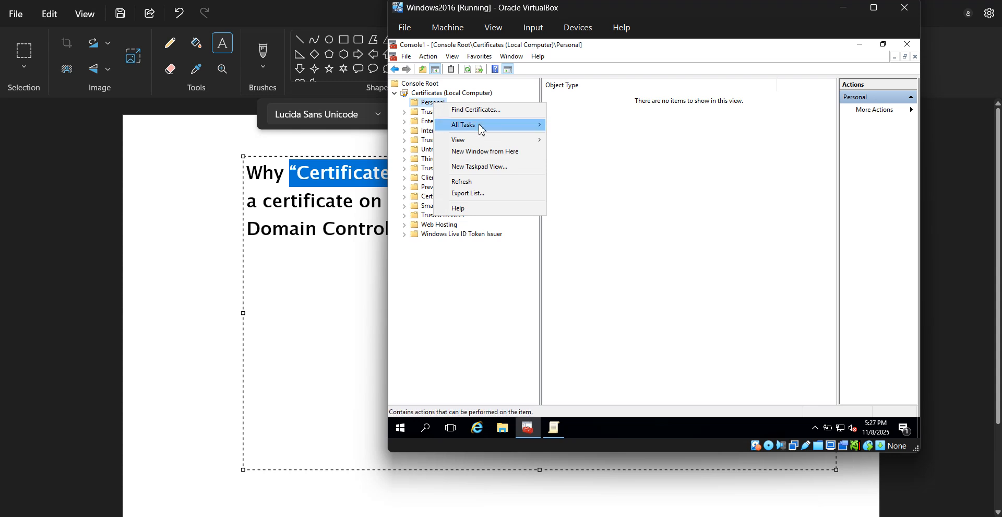
{"action": "mouse_move", "coordinate": [482, 130]}
{"action": "left_click", "coordinate": [591, 142]}
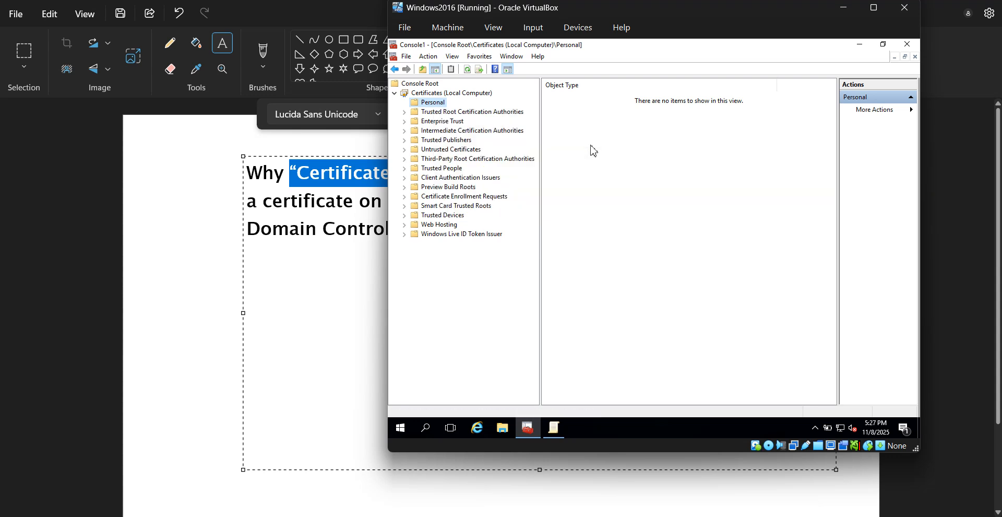
{"action": "left_click", "coordinate": [757, 338]}
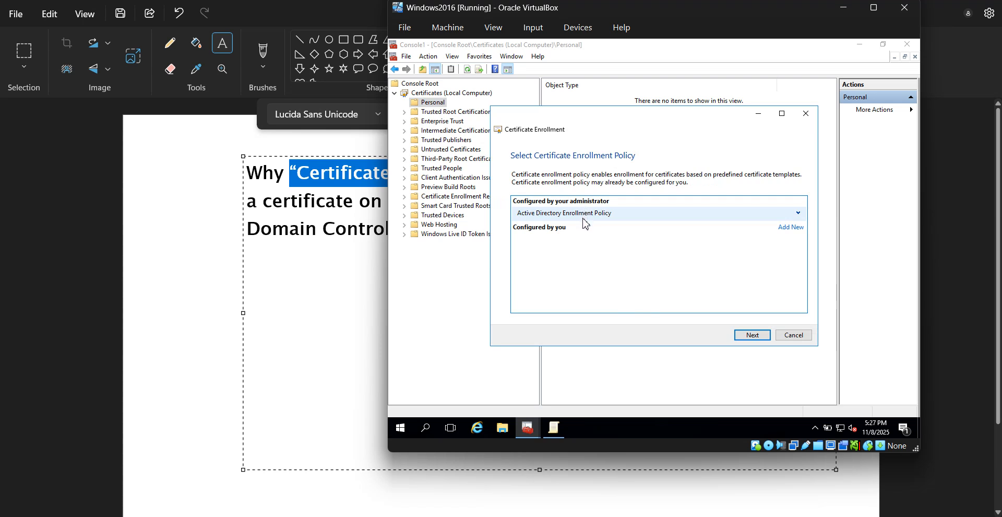
{"action": "left_click", "coordinate": [798, 213]}
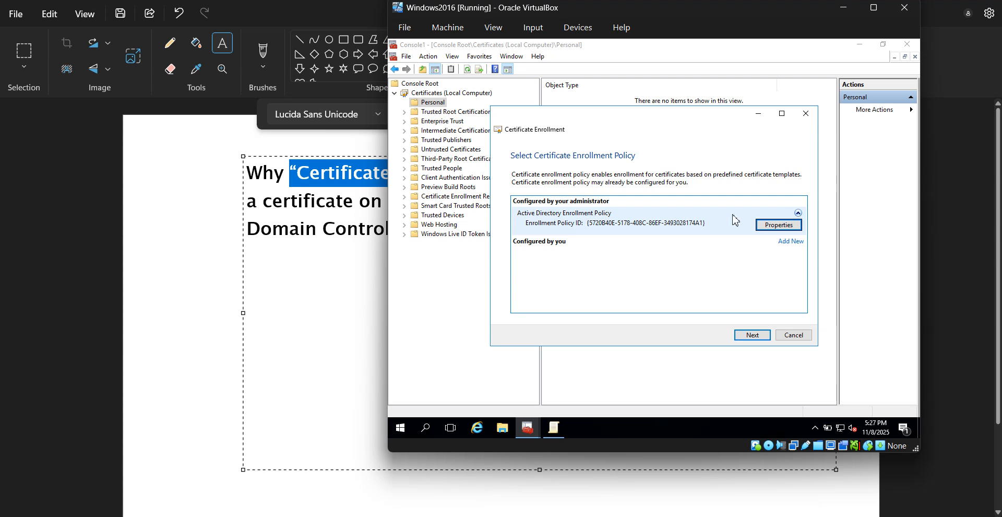
{"action": "left_click", "coordinate": [747, 336]}
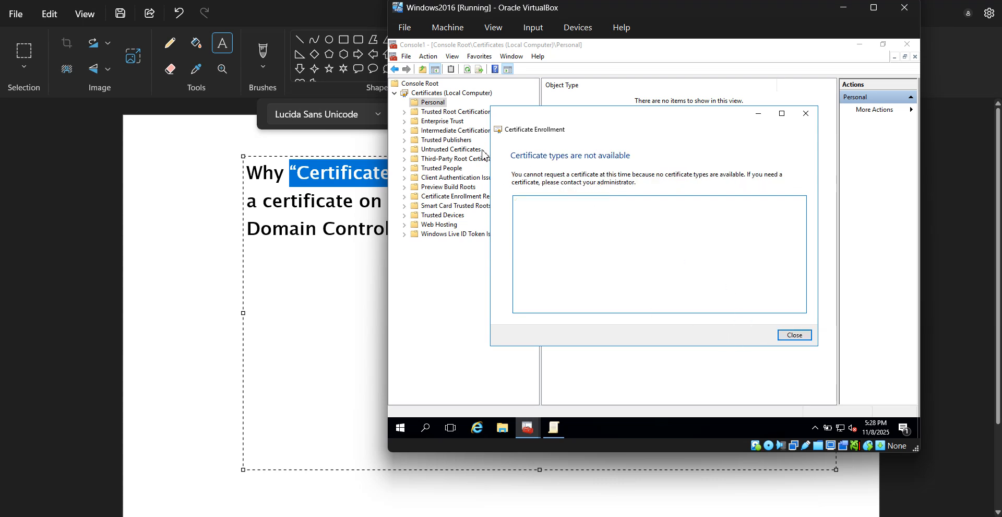
Step: Highlight the error phrase and "Windows Server 2016" in the note, and compare the note with the enrollment wizard on Windows2016
{"action": "left_click", "coordinate": [326, 205]}
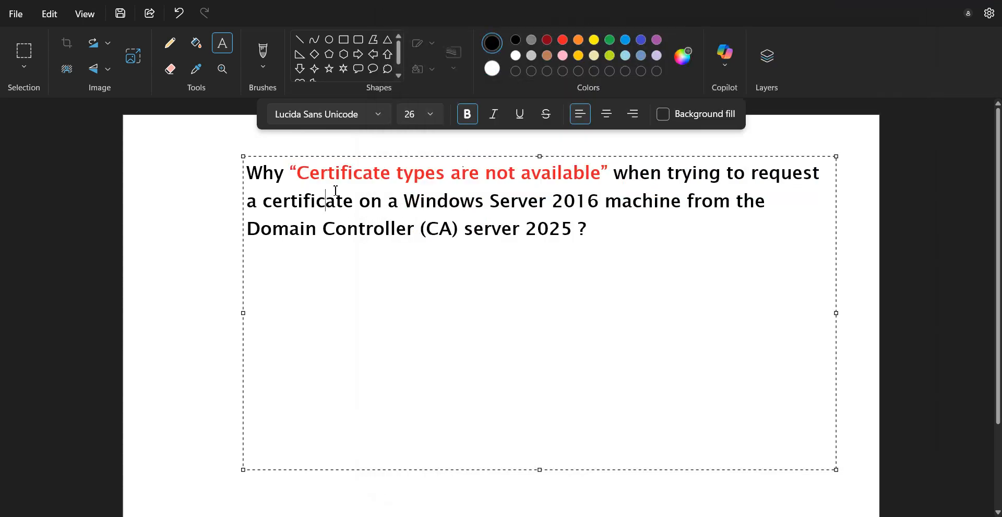
{"action": "left_click_drag", "start_coordinate": [305, 176], "coordinate": [610, 175]}
{"action": "left_click", "coordinate": [758, 175]}
{"action": "double_click", "coordinate": [467, 206]}
{"action": "left_click_drag", "start_coordinate": [600, 201], "coordinate": [423, 202]}
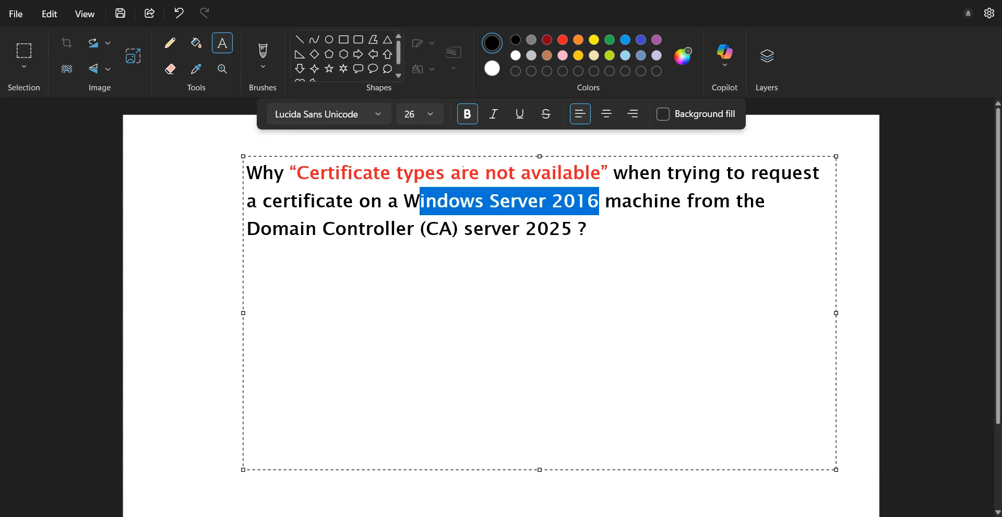
{"action": "left_click", "coordinate": [214, 457]}
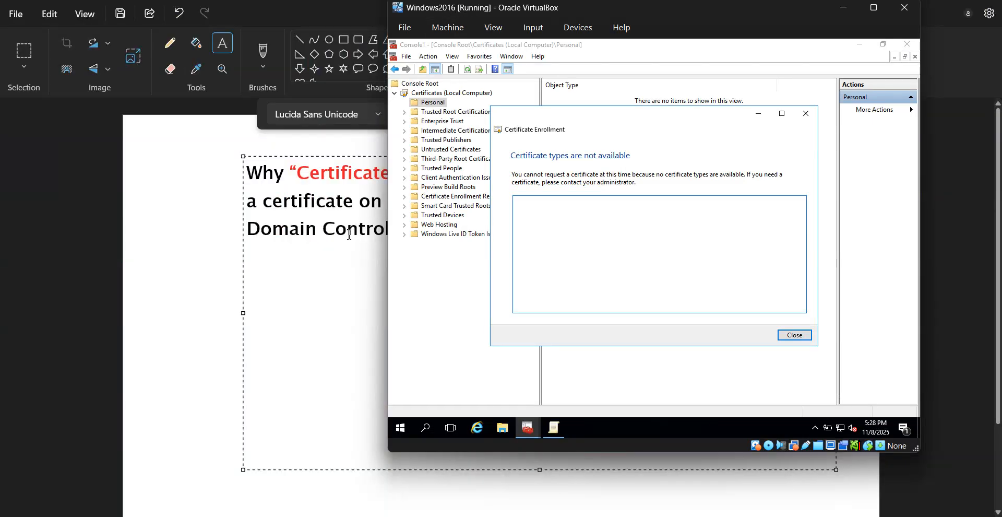
{"action": "left_click", "coordinate": [310, 173]}
{"action": "left_click", "coordinate": [459, 230]}
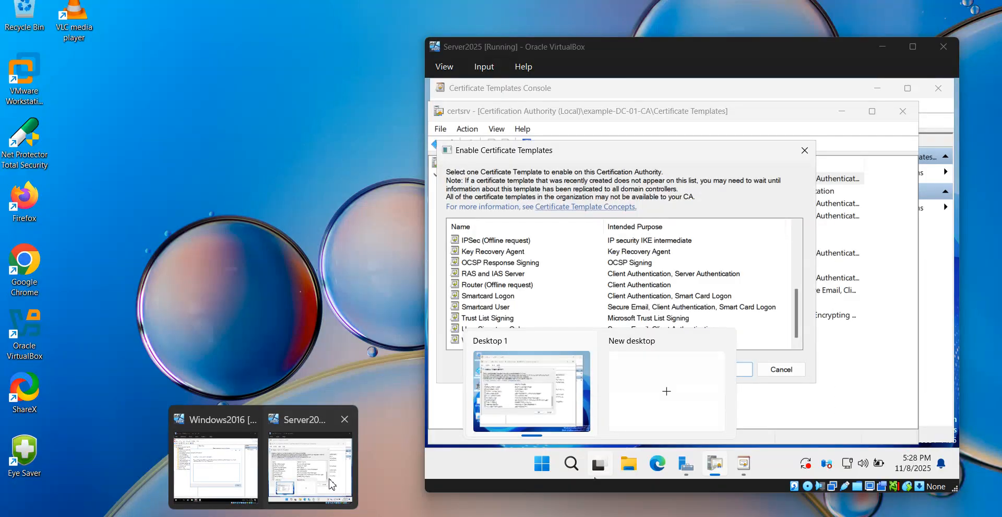
Step: Move the Enable Certificate Templates dialog on Server2025 aside to uncover the Certification Authority tree, and return to the note
{"action": "left_click", "coordinate": [310, 493]}
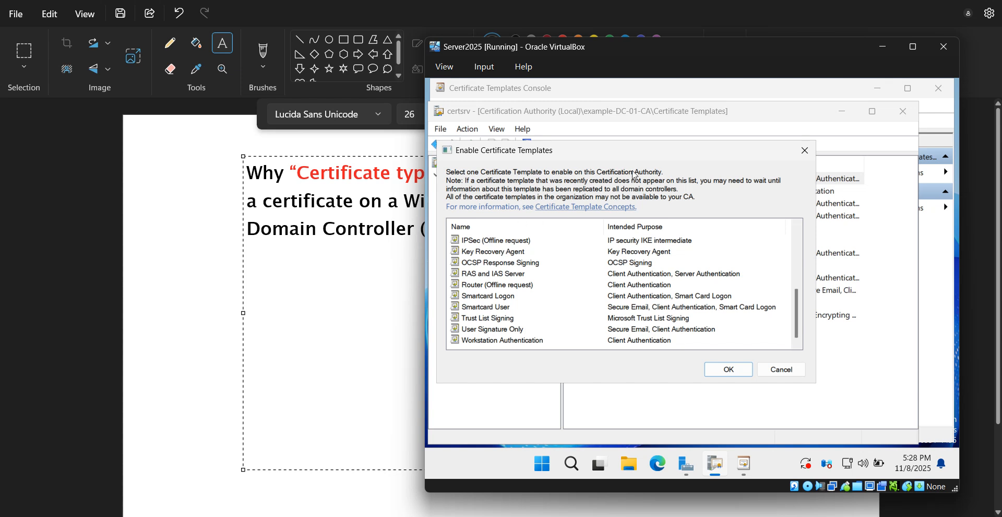
{"action": "left_click_drag", "start_coordinate": [660, 151], "coordinate": [733, 159]}
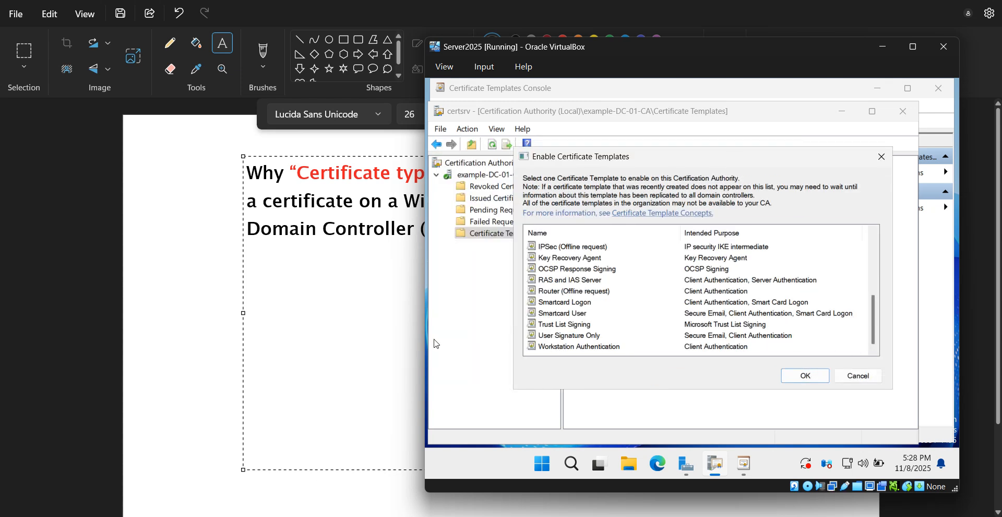
{"action": "left_click", "coordinate": [374, 240]}
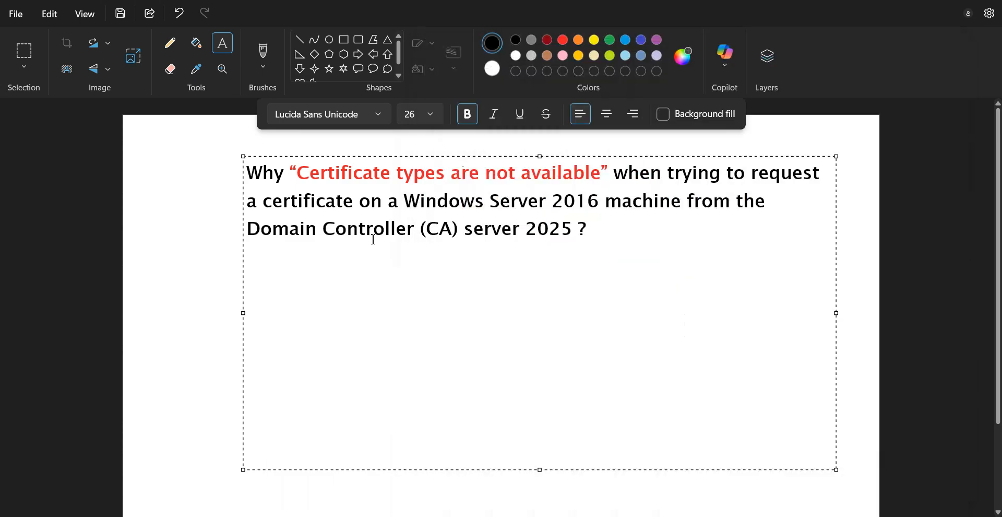
Step: Switch to the ChatGPT page in the browser and read the steps on checking the CA configuration and template permissions
{"action": "left_click", "coordinate": [293, 457]}
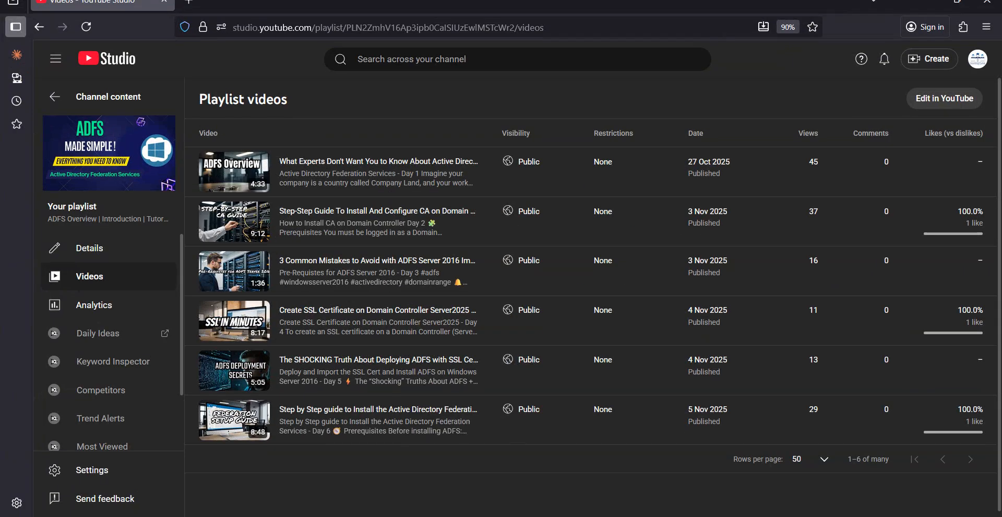
{"action": "left_click", "coordinate": [248, 494]}
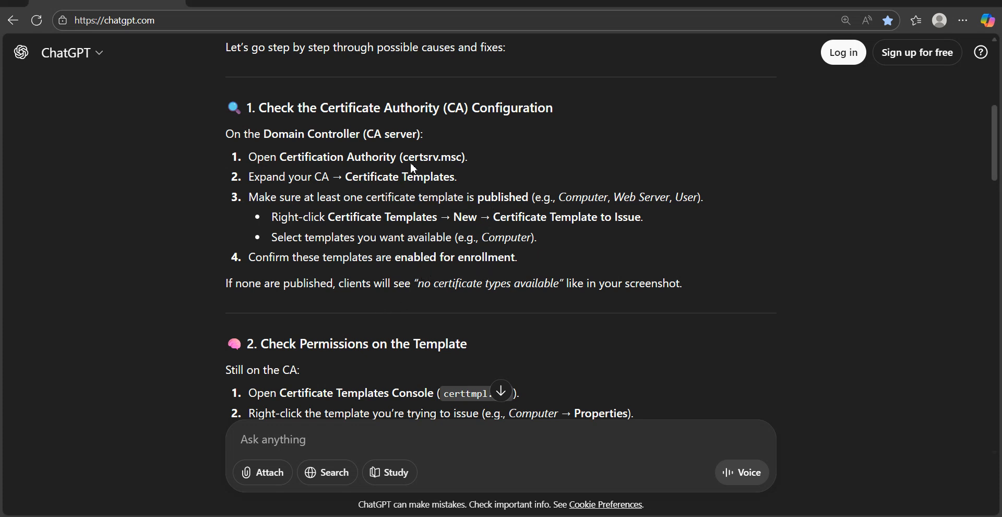
{"action": "left_click_drag", "start_coordinate": [411, 155], "coordinate": [453, 155]}
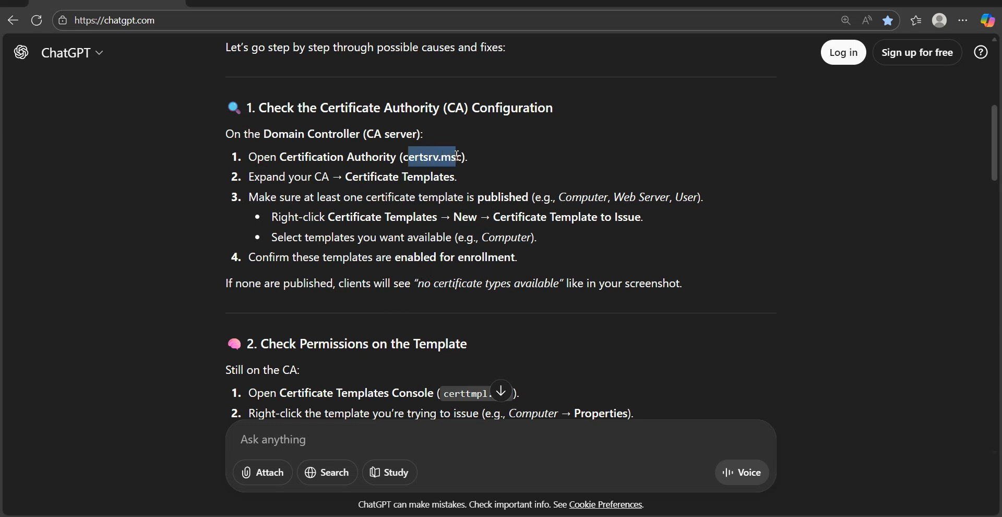
{"action": "left_click", "coordinate": [953, 197]}
{"action": "left_click_drag", "start_coordinate": [989, 173], "coordinate": [995, 191]}
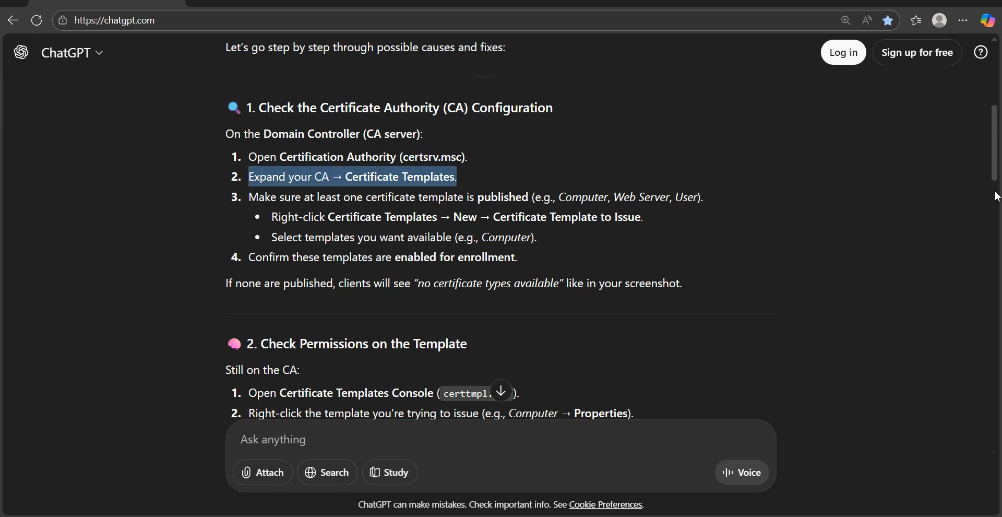
{"action": "left_click", "coordinate": [848, 193]}
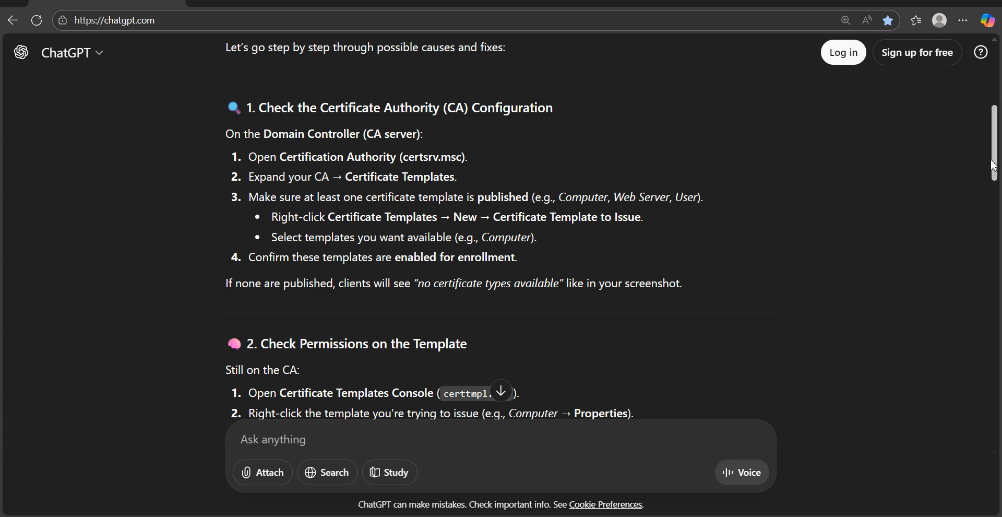
{"action": "left_click_drag", "start_coordinate": [994, 166], "coordinate": [998, 200]}
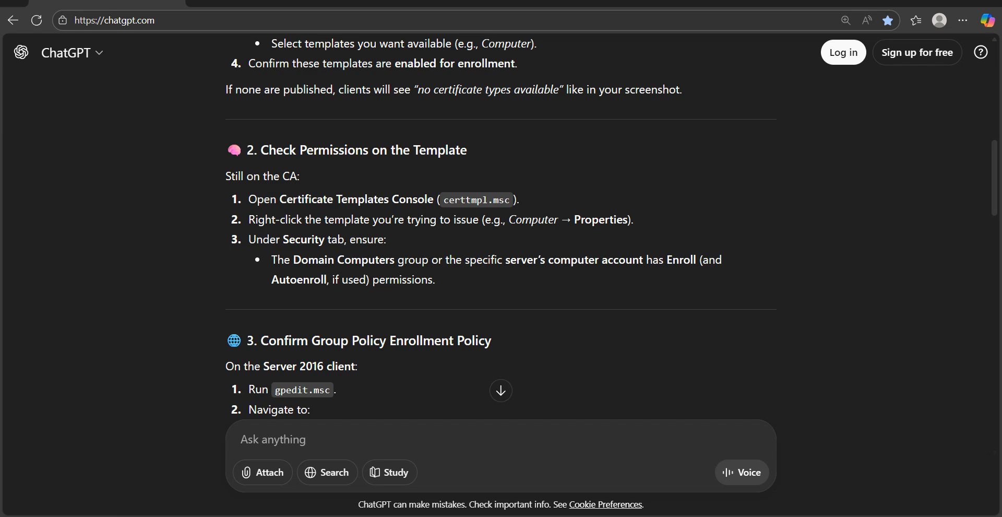
Step: Switch to the Server2025 virtual machine and dismiss the Enable Certificate Templates dialog without adding a template
{"action": "mouse_move", "coordinate": [263, 514]}
{"action": "left_click", "coordinate": [293, 483]}
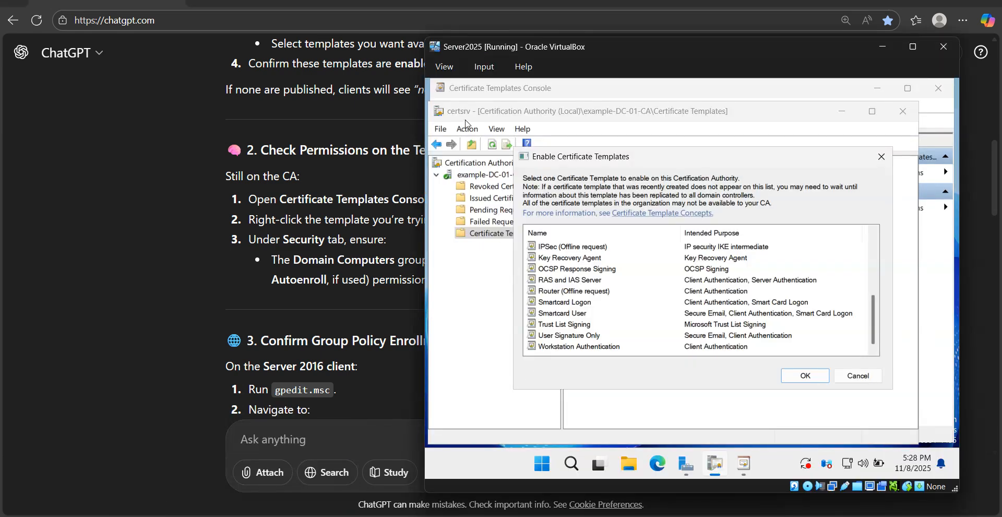
{"action": "left_click_drag", "start_coordinate": [686, 156], "coordinate": [638, 174]}
{"action": "left_click", "coordinate": [834, 173]}
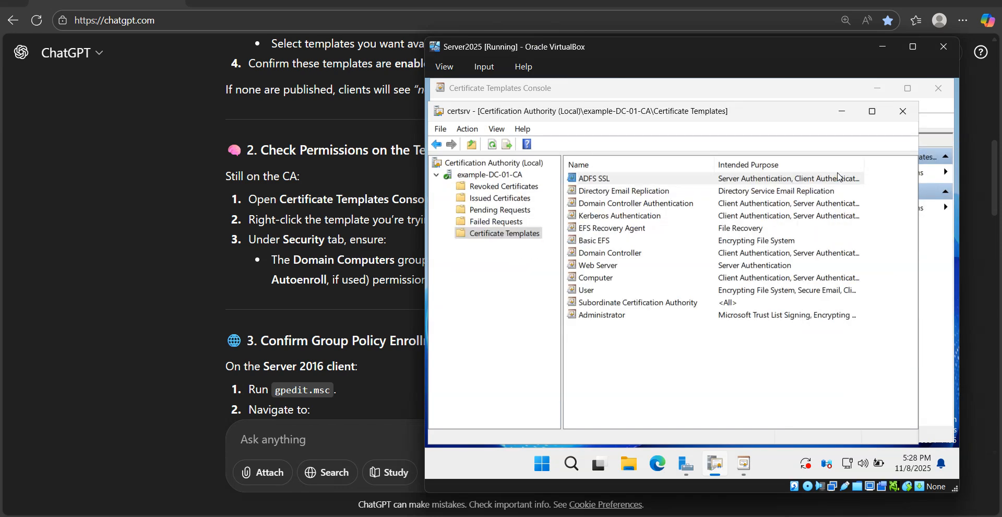
Step: Inspect the properties of the ADFS SSL and Computer templates in the Certification Authority console
{"action": "left_click", "coordinate": [603, 179]}
{"action": "right_click", "coordinate": [603, 179]}
{"action": "left_click", "coordinate": [641, 206]}
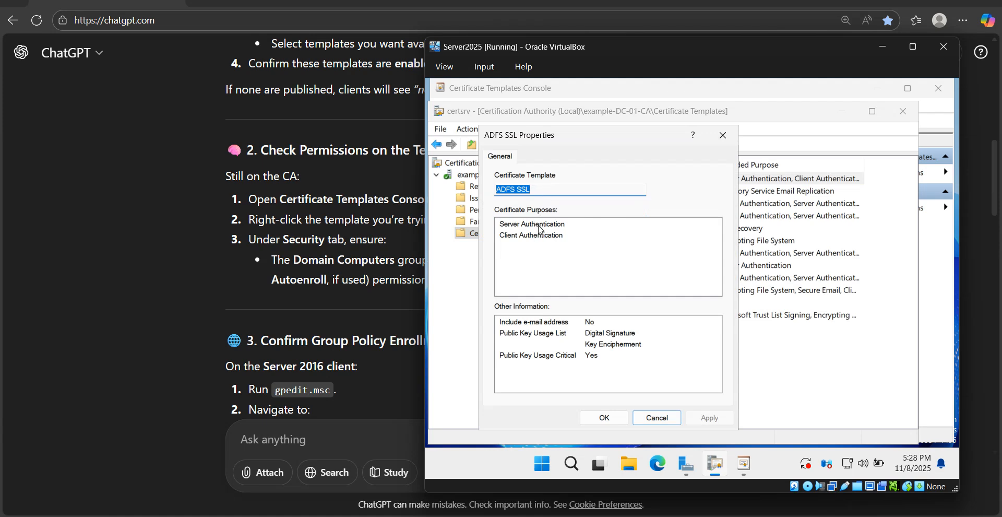
{"action": "left_click", "coordinate": [539, 235]}
{"action": "left_click", "coordinate": [588, 415]}
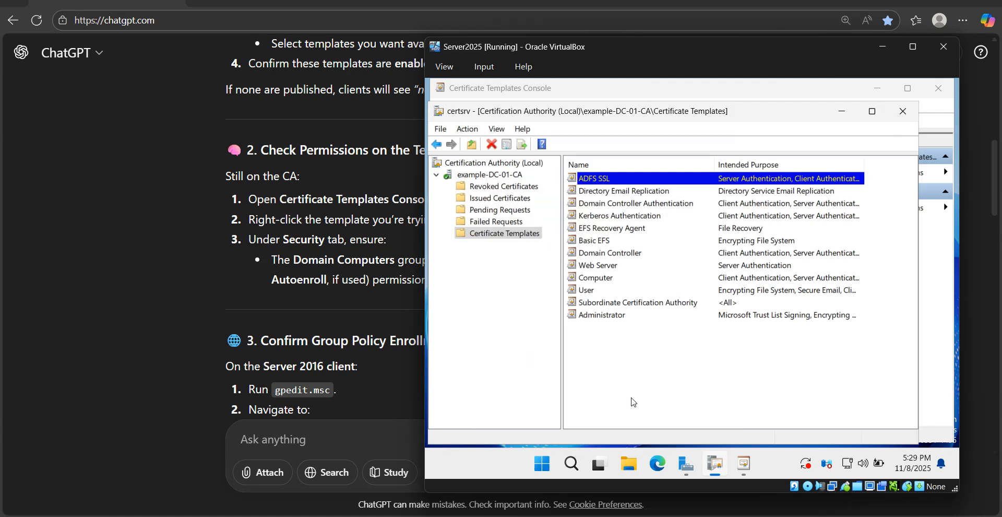
{"action": "left_click", "coordinate": [600, 279]}
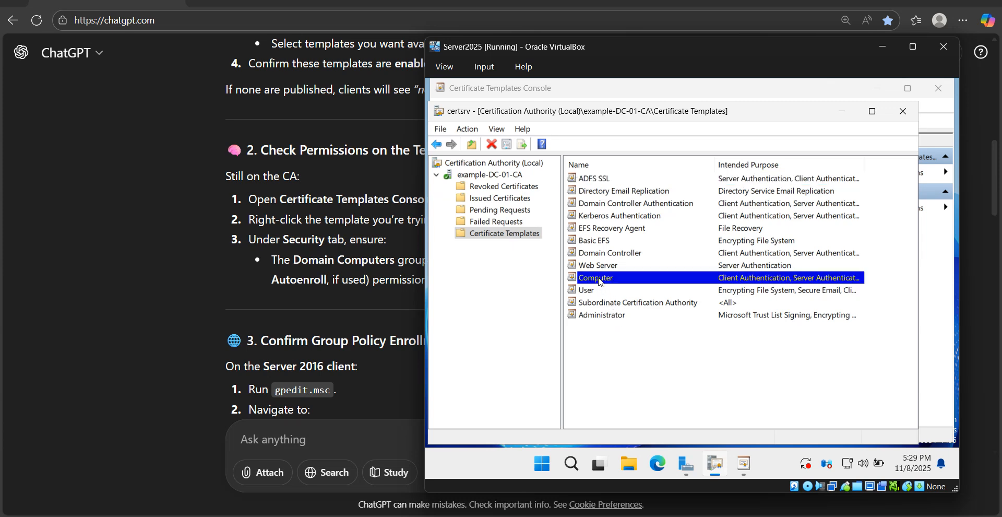
{"action": "double_click", "coordinate": [599, 281]}
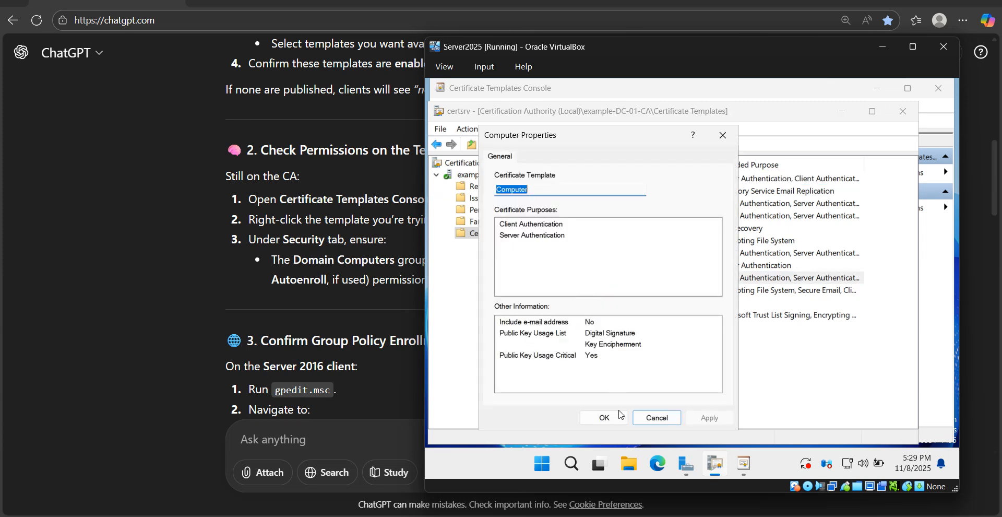
{"action": "left_click", "coordinate": [604, 418]}
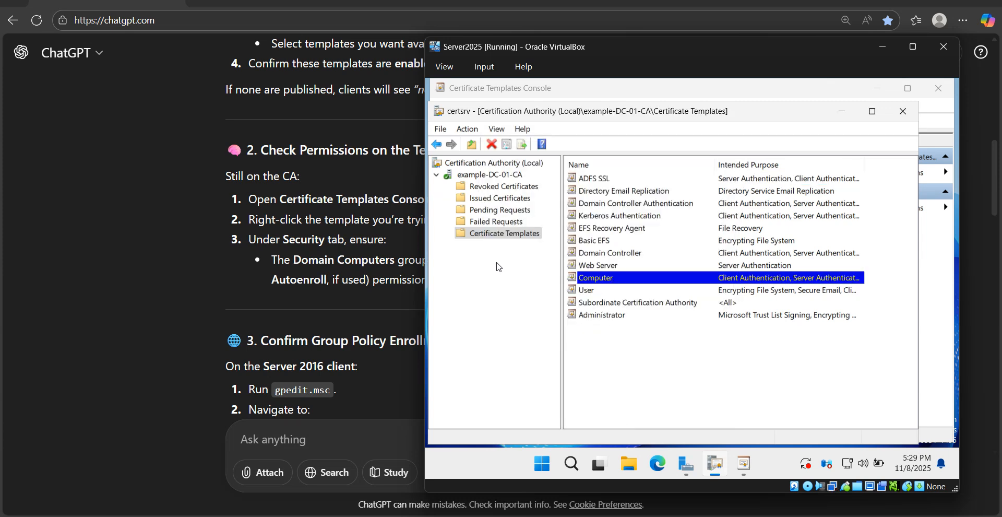
Step: Highlight the Enroll and Autoenroll permissions advice on the ChatGPT page and return to the Server2025 virtual machine
{"action": "left_click", "coordinate": [356, 305]}
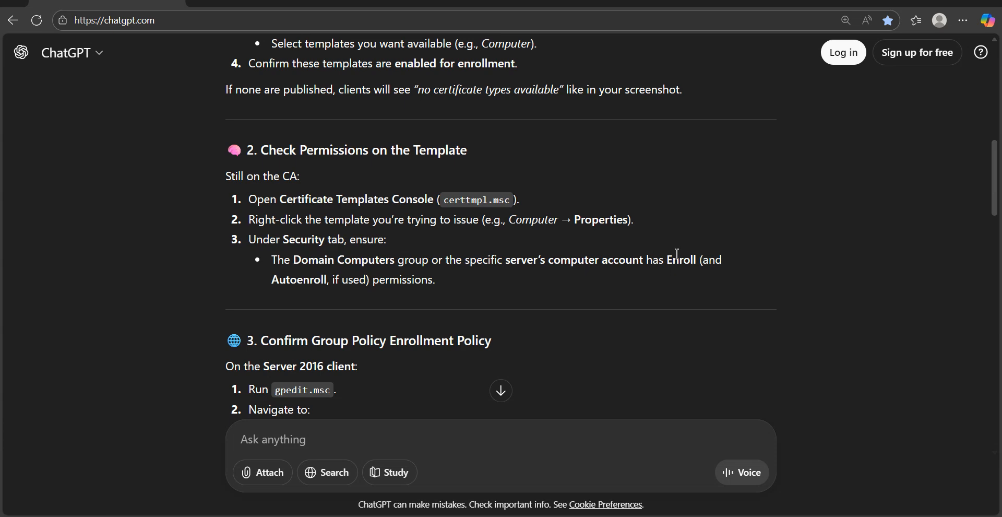
{"action": "left_click_drag", "start_coordinate": [669, 254], "coordinate": [681, 276]}
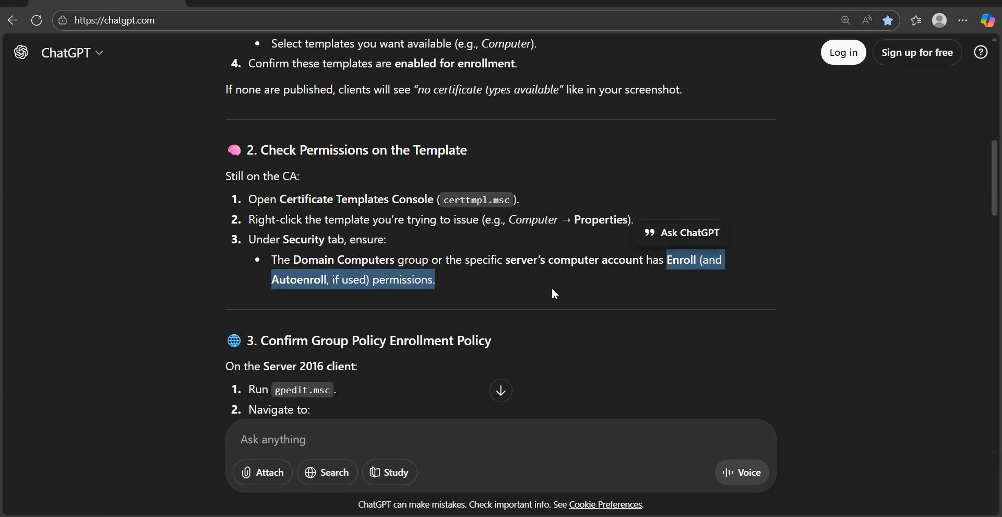
{"action": "key", "text": "alt+Tab"}
{"action": "left_click", "coordinate": [355, 273]}
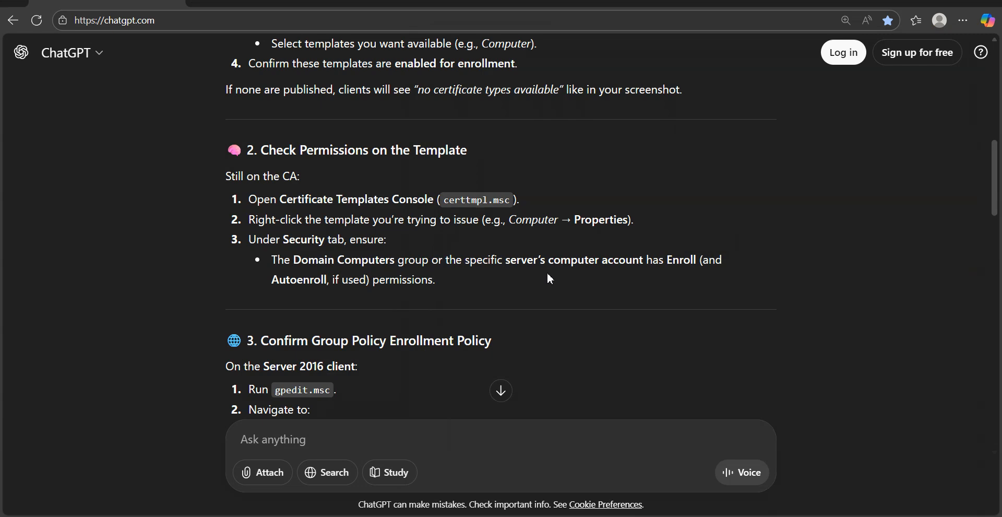
{"action": "key", "text": "alt+Tab"}
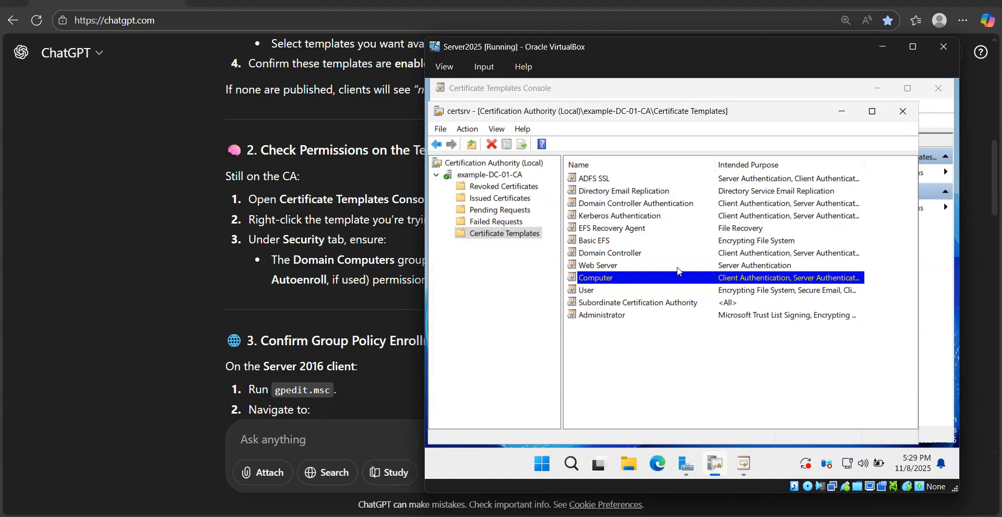
Step: Recheck the Computer and ADFS SSL template properties for security permission settings
{"action": "right_click", "coordinate": [615, 282]}
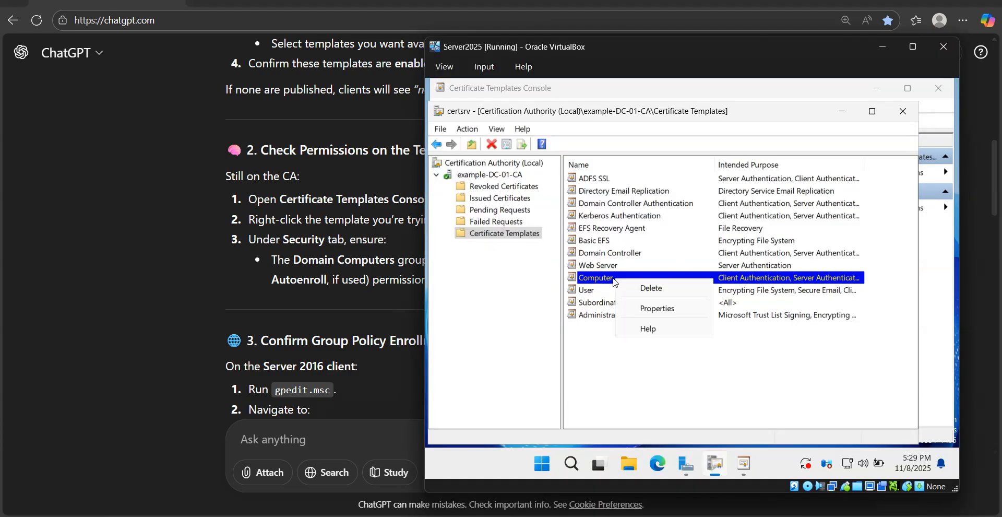
{"action": "left_click", "coordinate": [658, 308]}
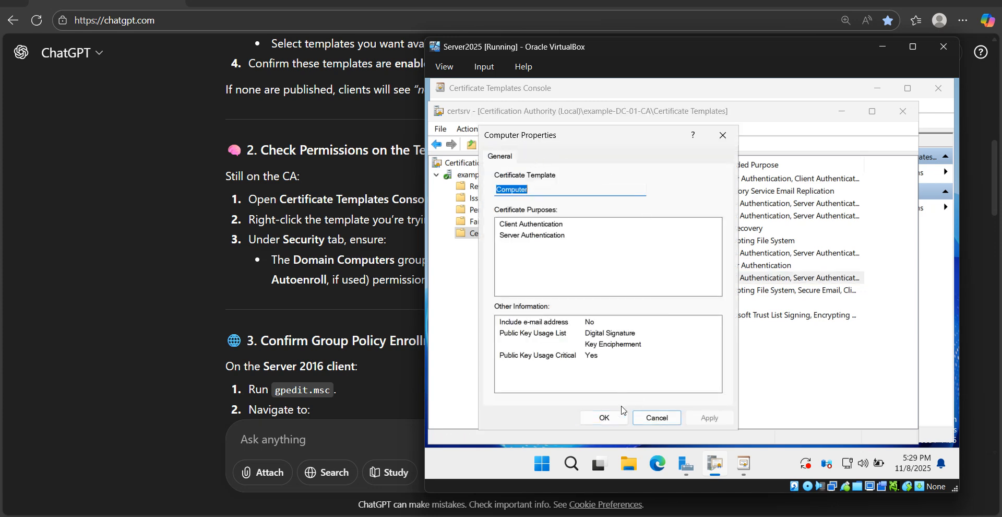
{"action": "left_click", "coordinate": [608, 418]}
{"action": "right_click", "coordinate": [595, 180]}
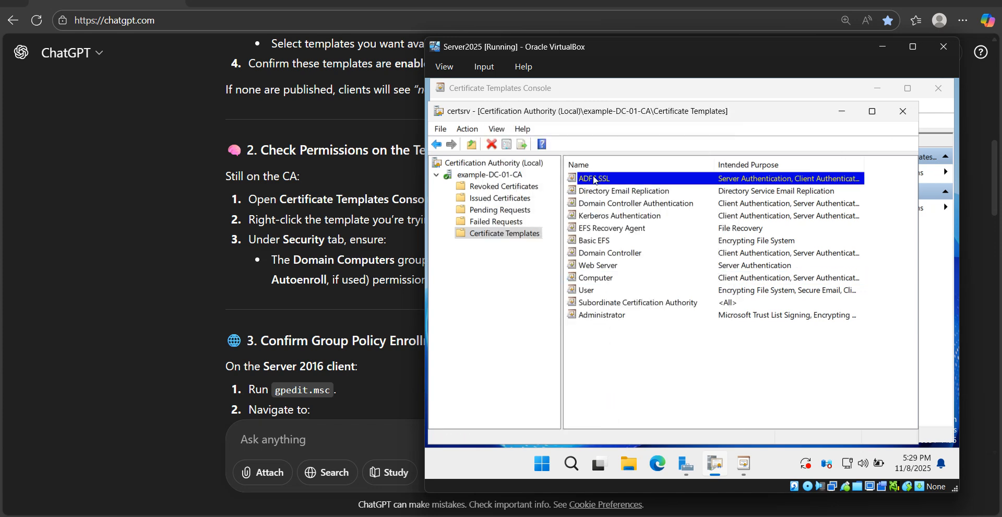
{"action": "left_click", "coordinate": [628, 205]}
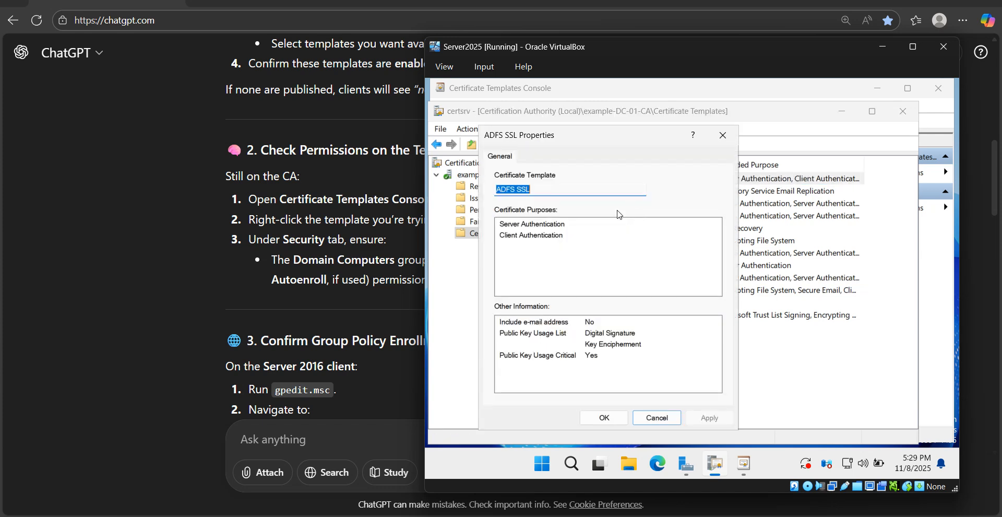
{"action": "left_click", "coordinate": [611, 418]}
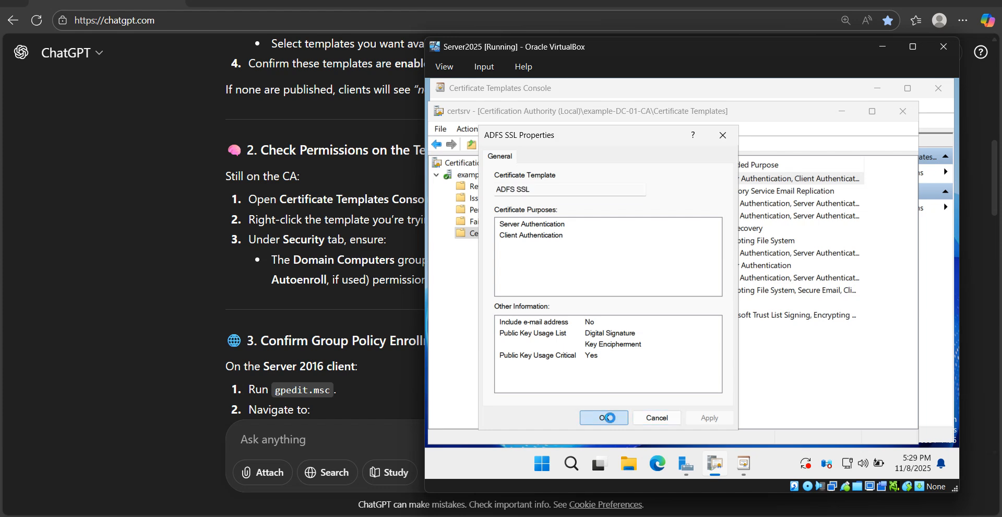
Step: Check the commands available for example-DC-01-CA and reread ChatGPT's advice on template permissions, enrollment policy and CA configuration
{"action": "left_click", "coordinate": [510, 179]}
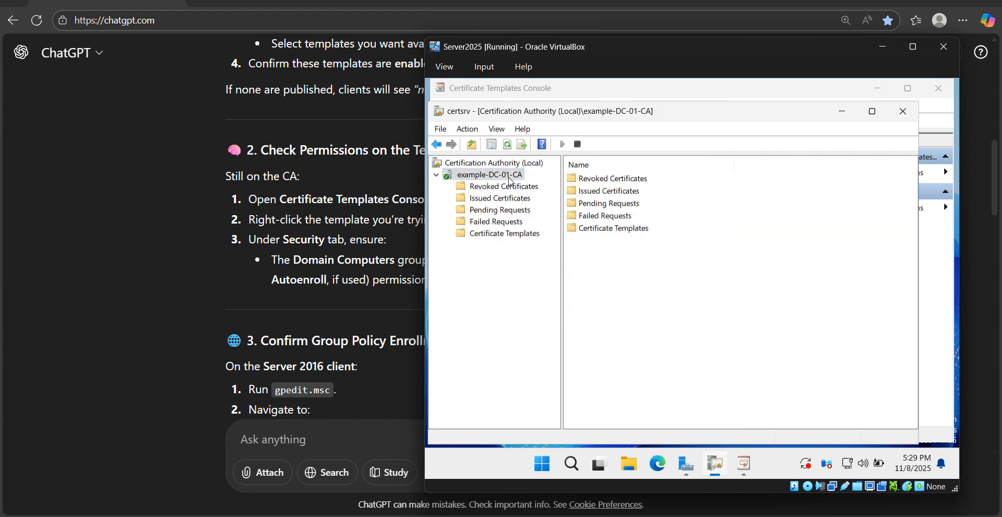
{"action": "right_click", "coordinate": [509, 179]}
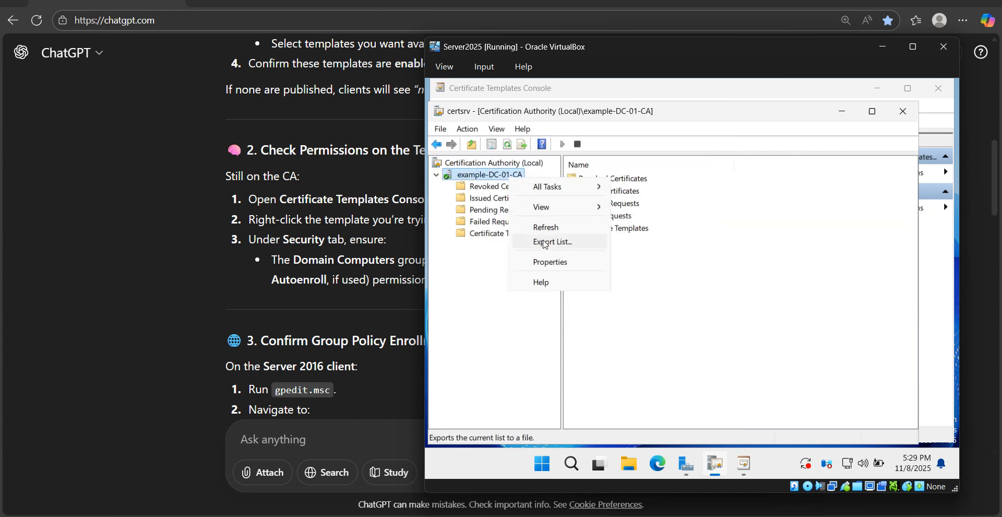
{"action": "left_click", "coordinate": [336, 274]}
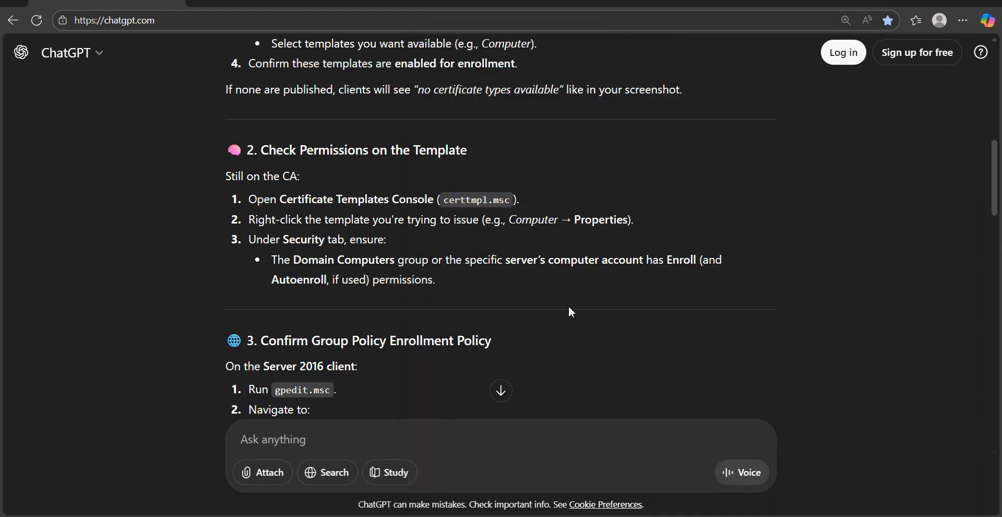
{"action": "left_click_drag", "start_coordinate": [990, 211], "coordinate": [999, 234]}
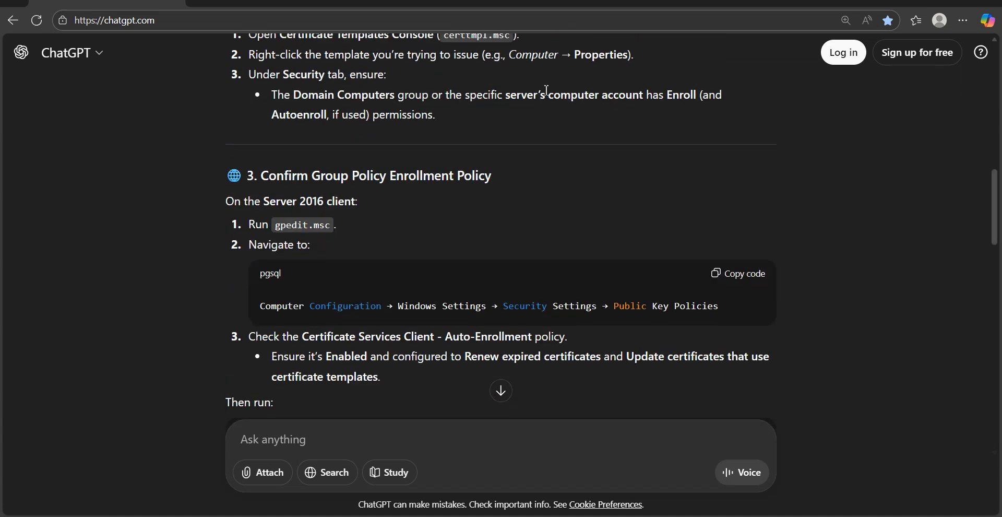
{"action": "left_click_drag", "start_coordinate": [993, 220], "coordinate": [994, 154]}
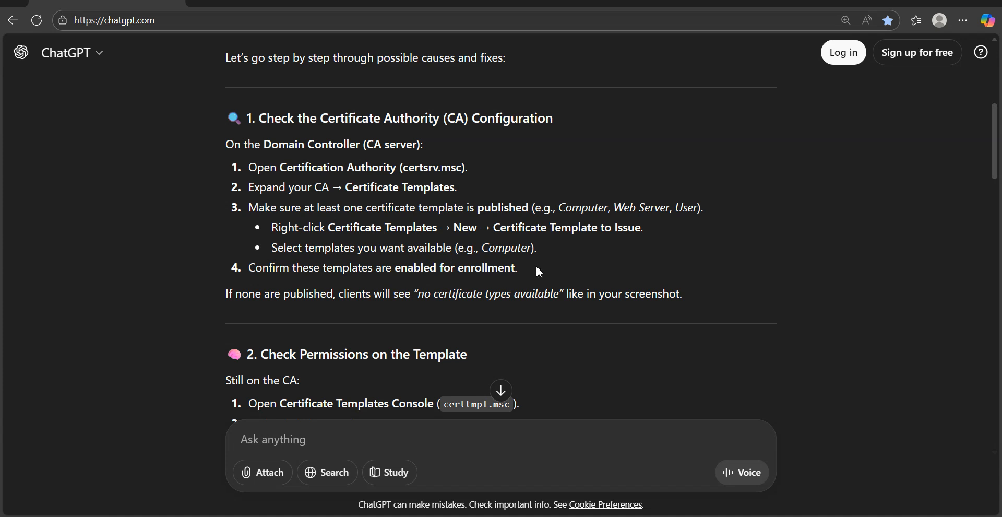
{"action": "left_click_drag", "start_coordinate": [994, 174], "coordinate": [993, 169]}
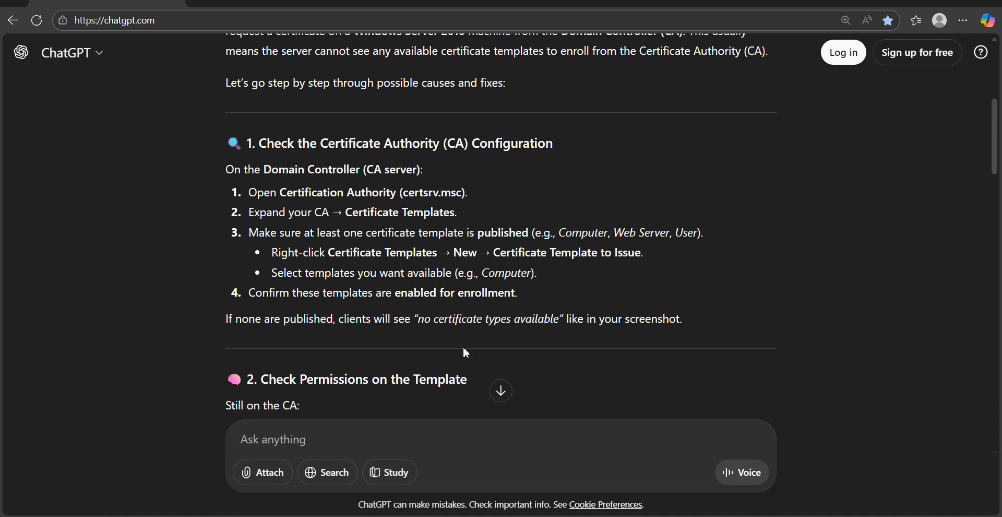
Step: Shrink the ChatGPT browser window and place the Server2025 virtual machine window beside it
{"action": "mouse_move", "coordinate": [258, 505]}
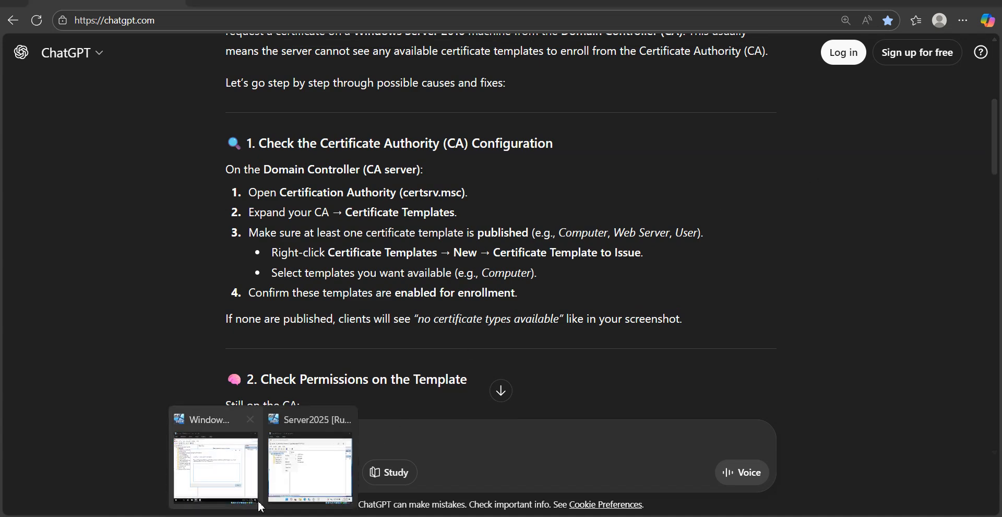
{"action": "left_click", "coordinate": [301, 472]}
{"action": "left_click", "coordinate": [706, 117]}
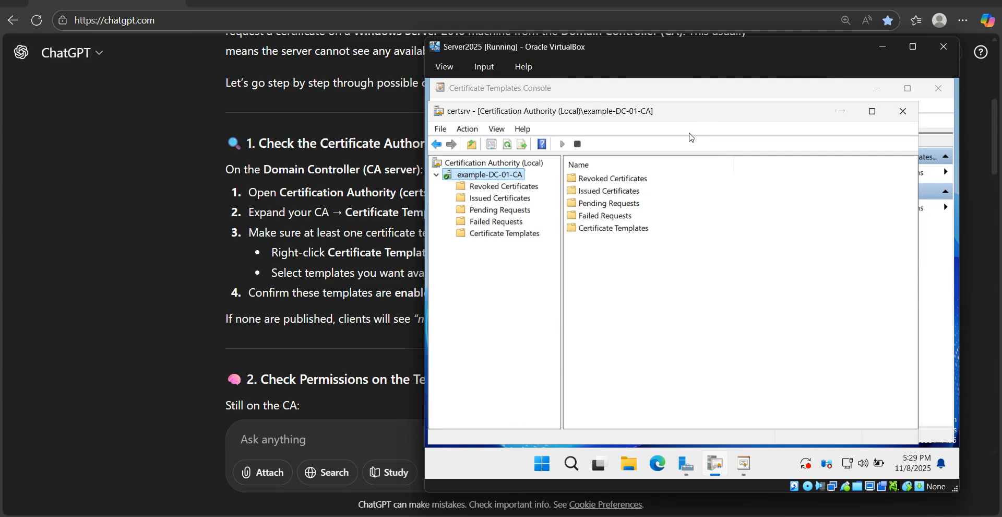
{"action": "left_click", "coordinate": [304, 269]}
{"action": "left_click_drag", "start_coordinate": [620, 54], "coordinate": [751, 71]}
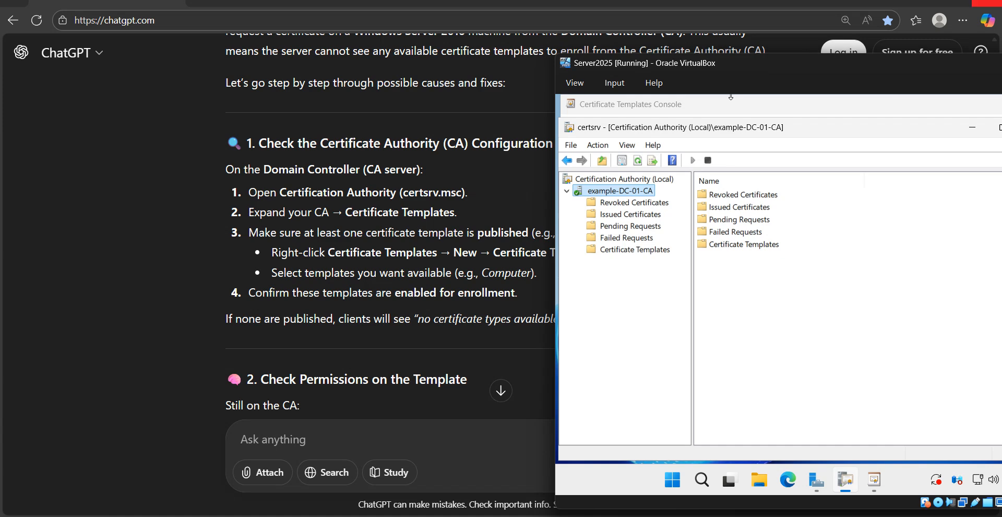
{"action": "left_click", "coordinate": [956, 2]}
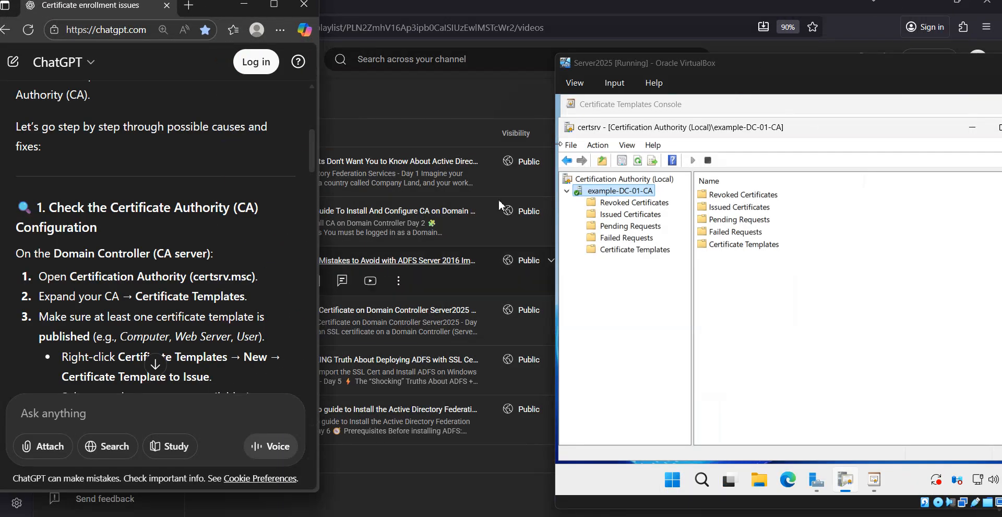
{"action": "left_click_drag", "start_coordinate": [685, 61], "coordinate": [447, 56]}
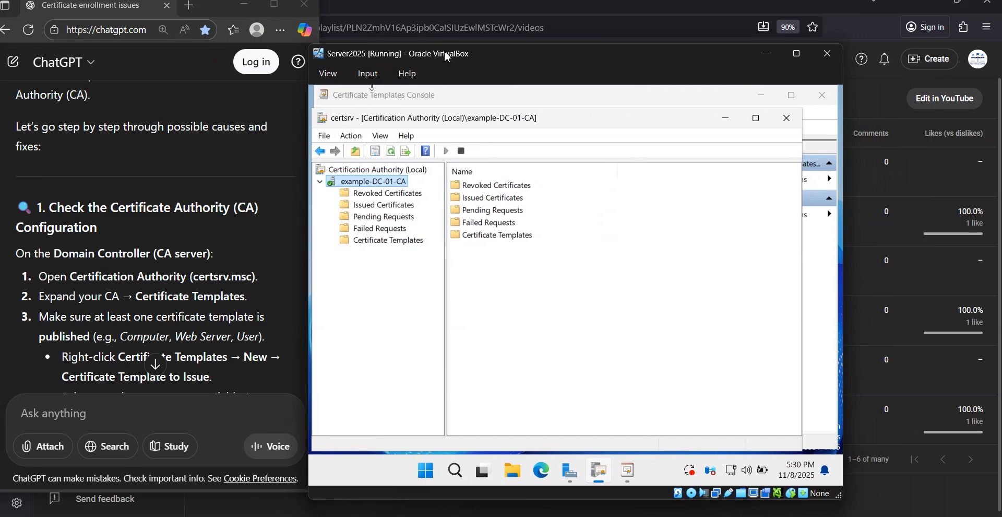
Step: Bring ChatGPT's template publishing steps into view and open the CA's Certificate Templates folder on Server2025
{"action": "left_click", "coordinate": [226, 343]}
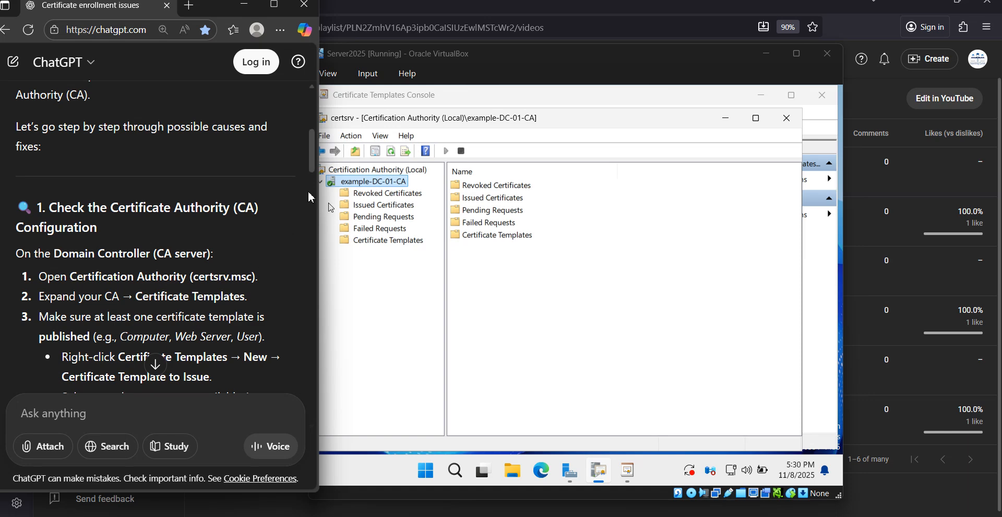
{"action": "left_click_drag", "start_coordinate": [313, 170], "coordinate": [313, 188]}
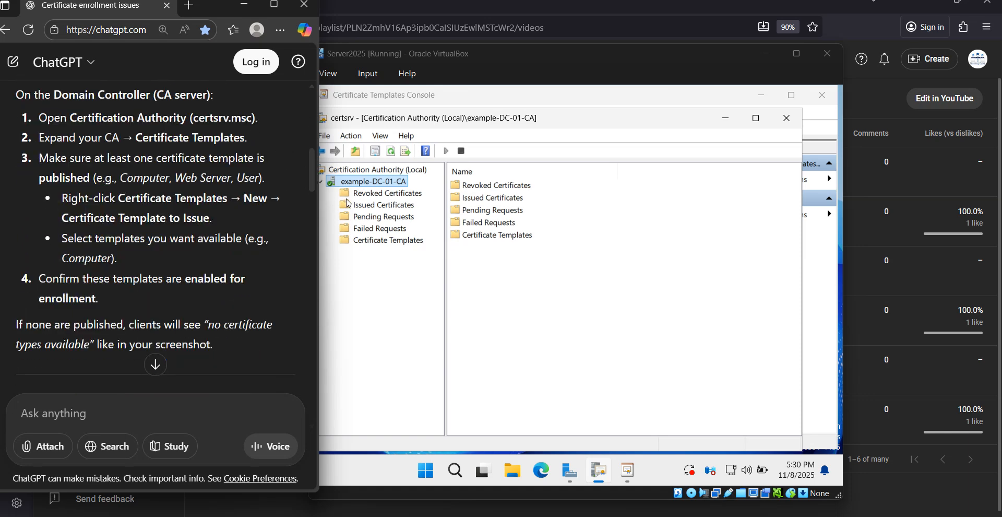
{"action": "left_click", "coordinate": [372, 250]}
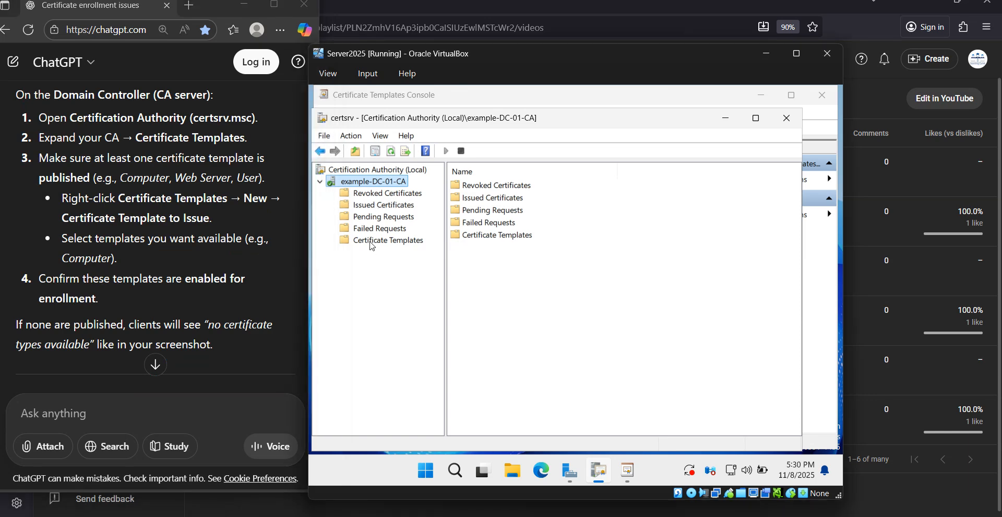
{"action": "left_click", "coordinate": [373, 241]}
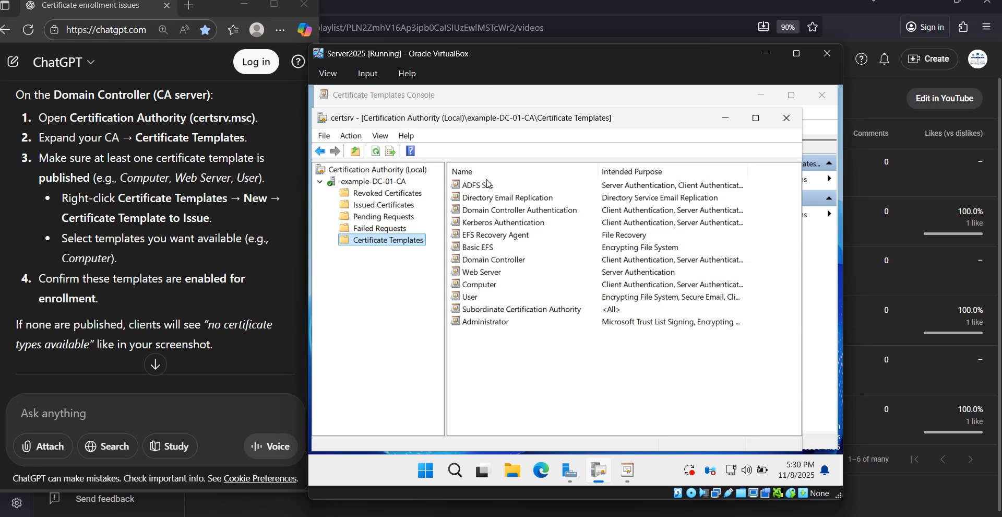
Step: Examine the commands available for the Certificate Templates folder and the ADFS SSL template
{"action": "right_click", "coordinate": [360, 241]}
{"action": "left_click", "coordinate": [475, 188]}
{"action": "right_click", "coordinate": [475, 193]}
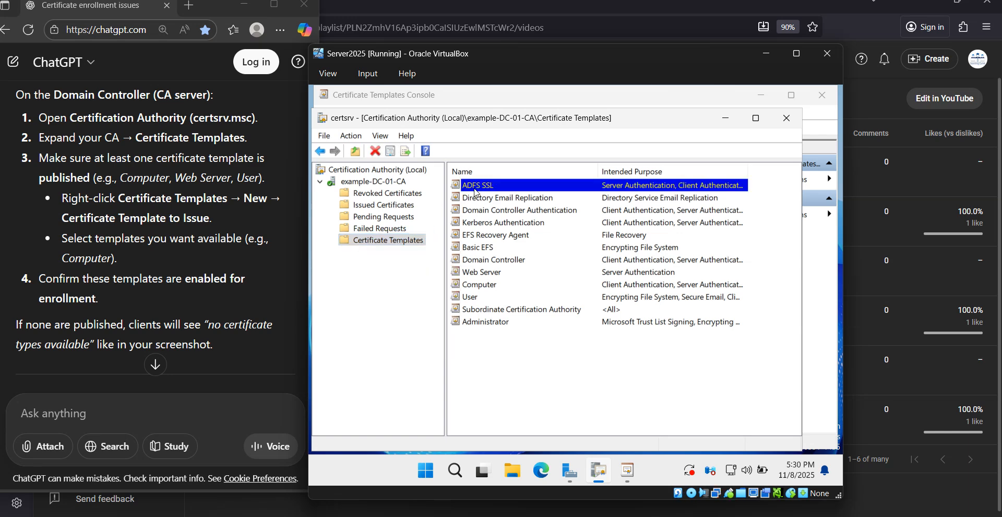
{"action": "left_click", "coordinate": [407, 249]}
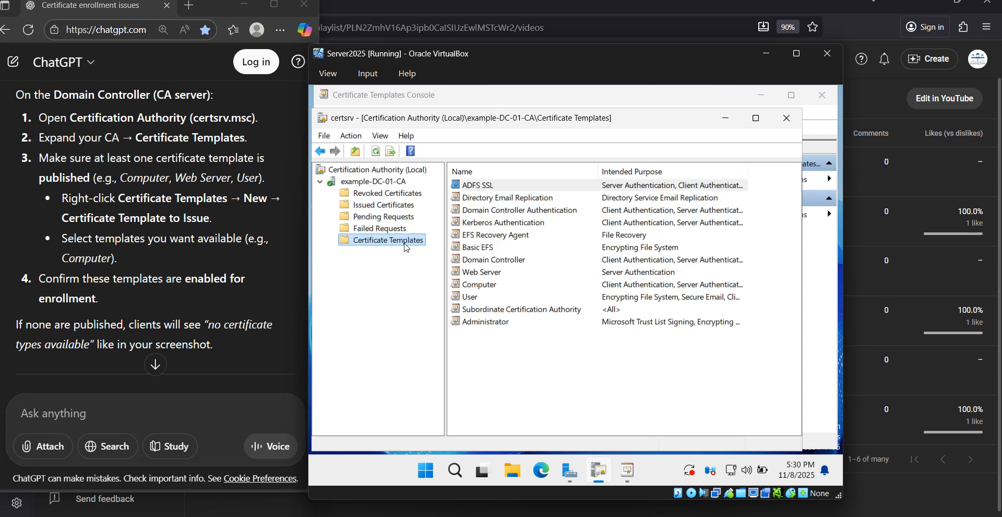
{"action": "right_click", "coordinate": [406, 248]}
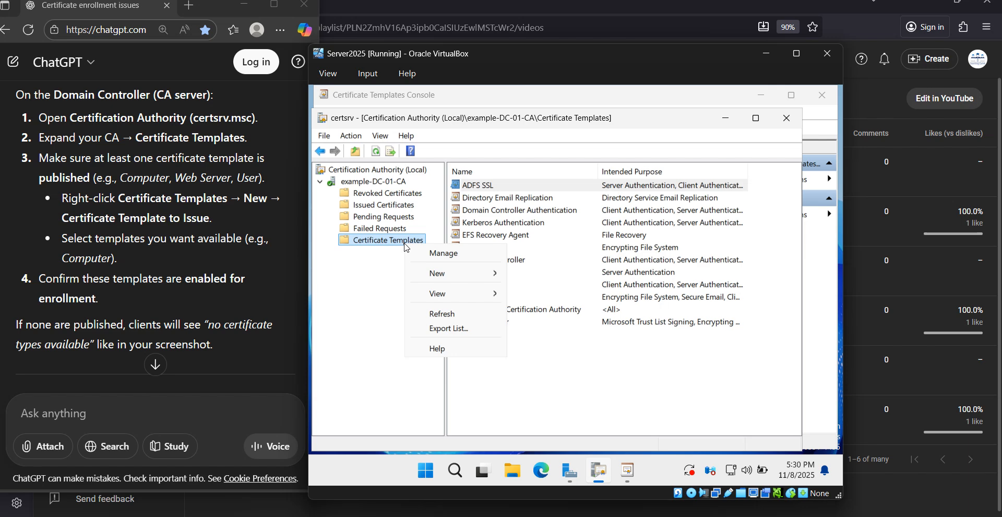
{"action": "left_click", "coordinate": [594, 381]}
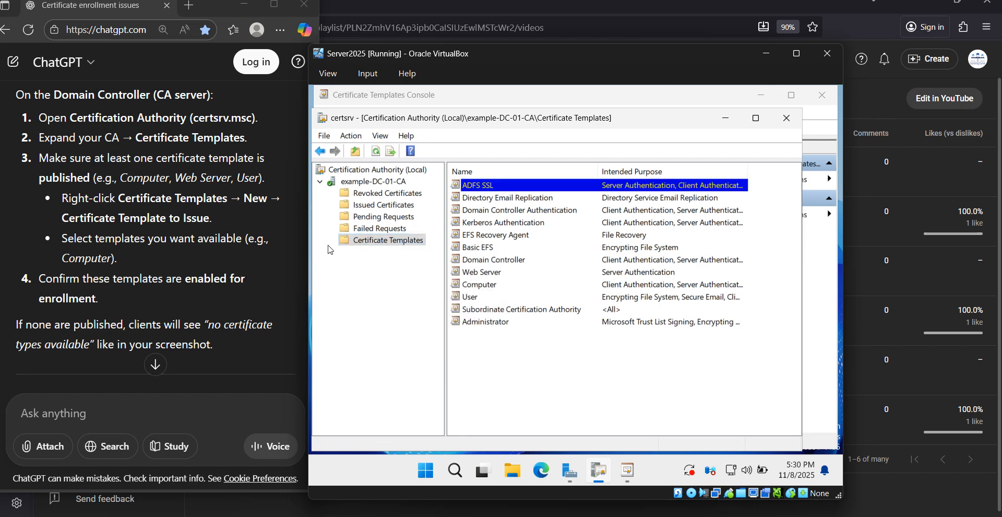
Step: Review the full list of certificate templates available to issue on the CA, then leave without enabling one
{"action": "right_click", "coordinate": [349, 241]}
{"action": "mouse_move", "coordinate": [396, 268]}
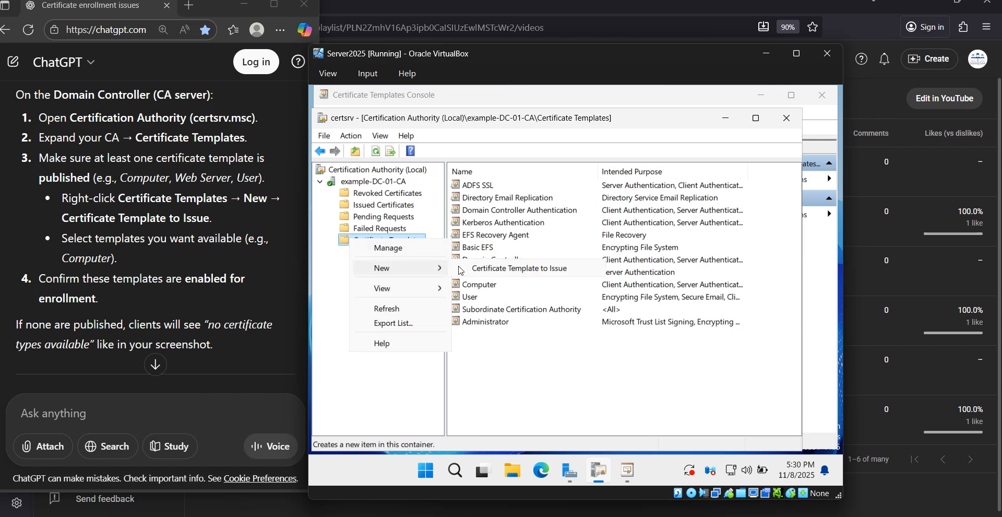
{"action": "left_click", "coordinate": [502, 270]}
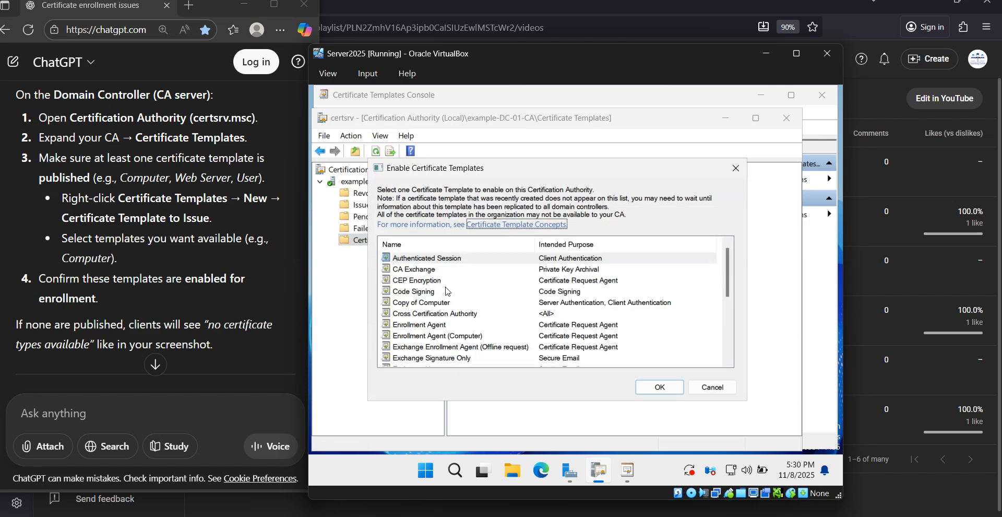
{"action": "scroll", "coordinate": [456, 299], "scroll_direction": "down", "scroll_amount": 2}
{"action": "scroll", "coordinate": [455, 313], "scroll_direction": "down", "scroll_amount": 2}
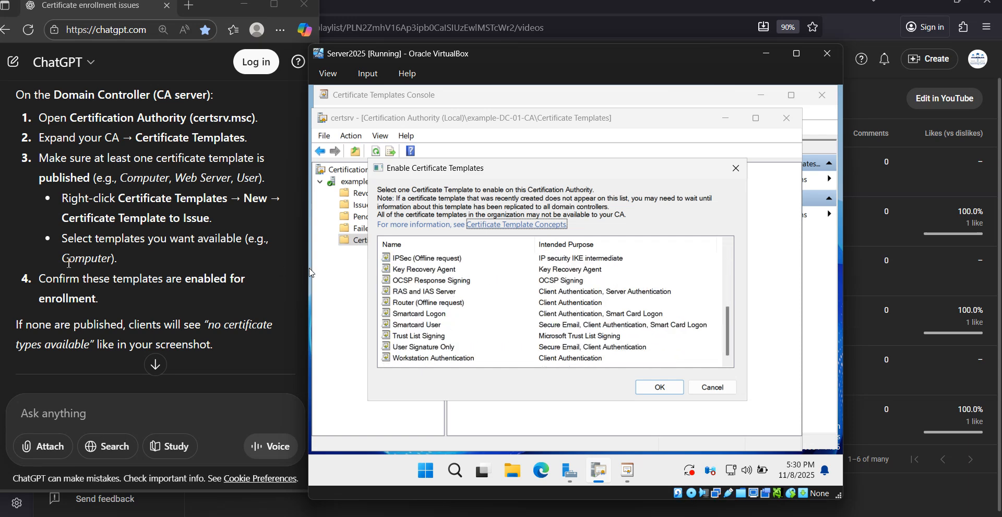
{"action": "left_click", "coordinate": [435, 325]}
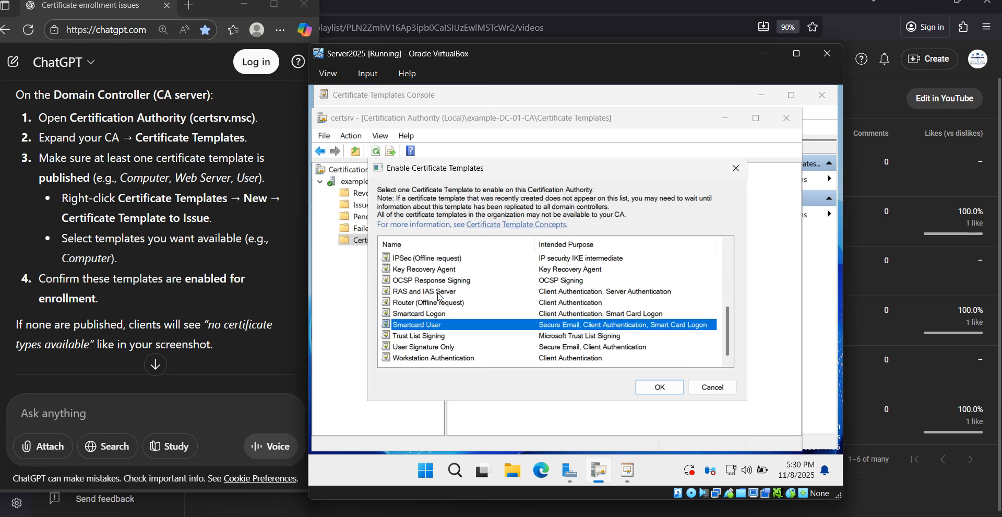
{"action": "left_click", "coordinate": [441, 259]}
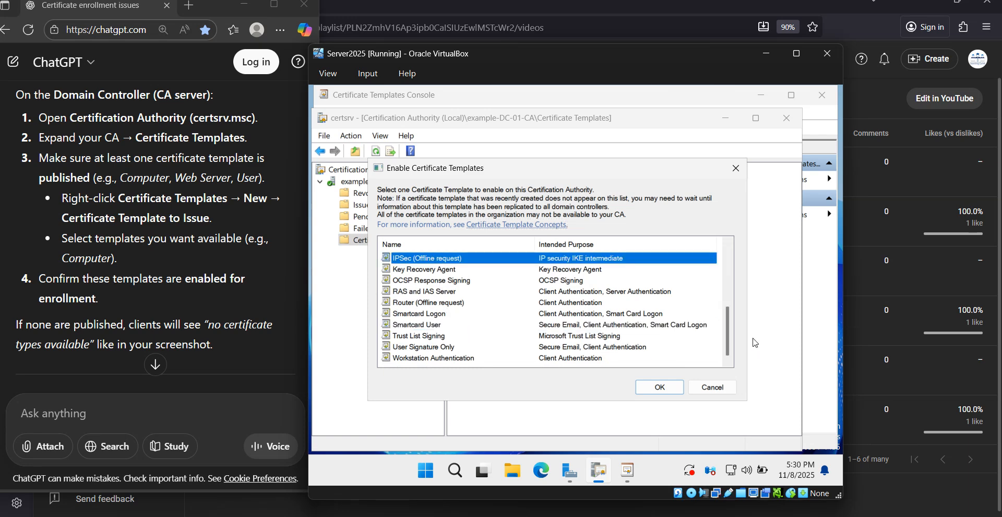
{"action": "left_click_drag", "start_coordinate": [727, 341], "coordinate": [731, 268]}
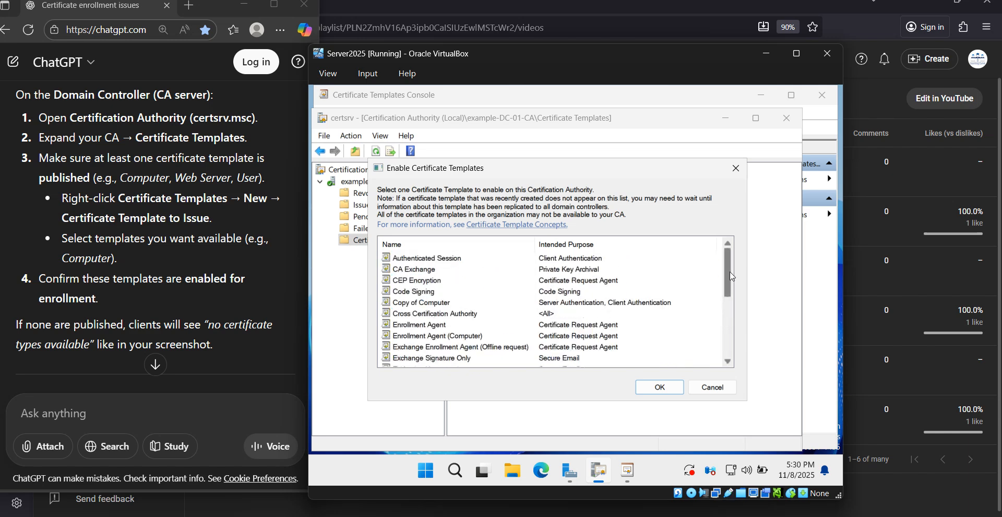
{"action": "left_click_drag", "start_coordinate": [731, 277], "coordinate": [729, 366]}
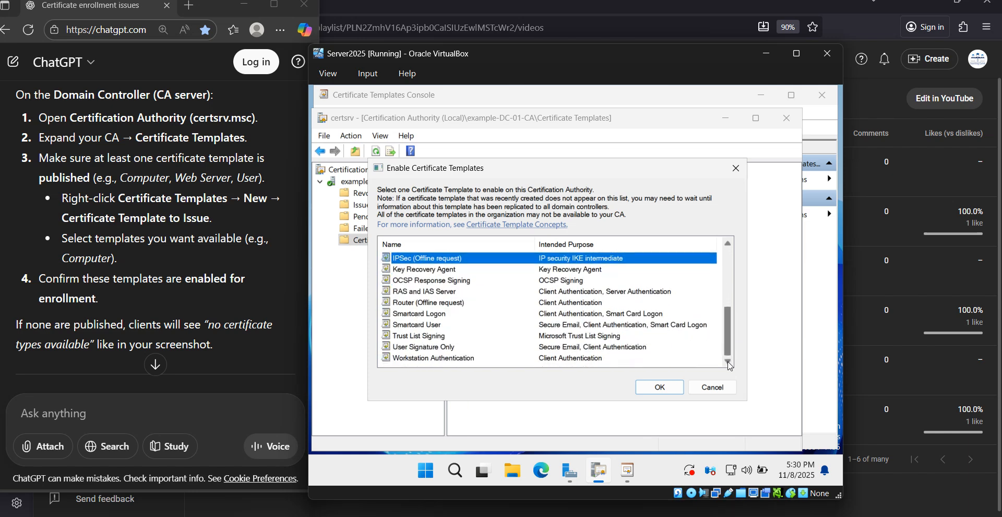
{"action": "scroll", "coordinate": [617, 304], "scroll_direction": "up", "scroll_amount": 2}
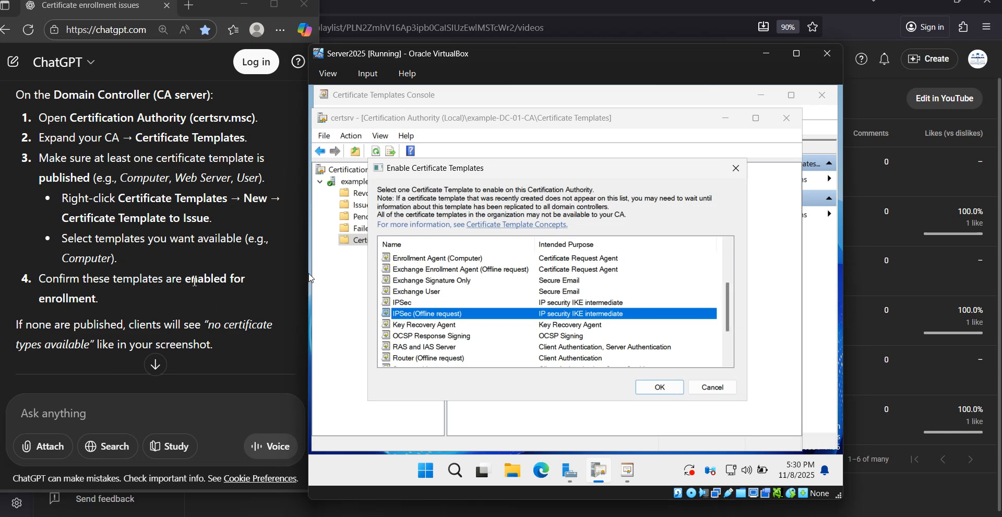
{"action": "scroll", "coordinate": [608, 320], "scroll_direction": "up", "scroll_amount": 3}
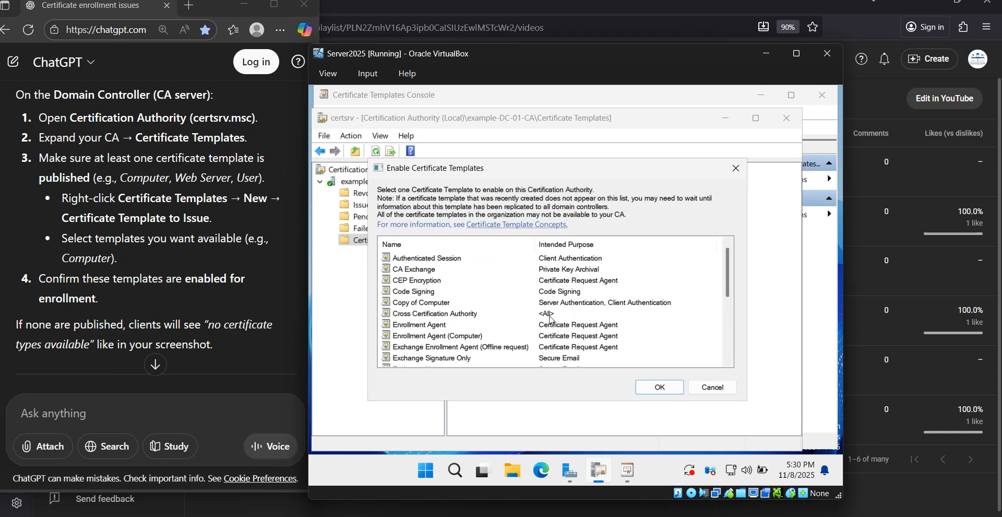
{"action": "left_click", "coordinate": [713, 387]}
Step: Sort the issued certificate templates by name and inspect the properties of the ADFS SSL template
{"action": "left_click", "coordinate": [472, 172]}
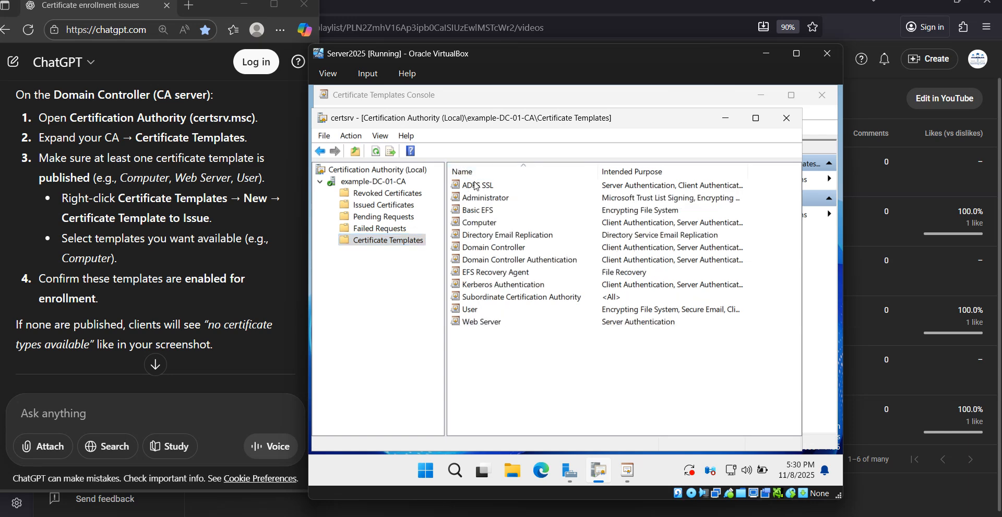
{"action": "left_click", "coordinate": [476, 186]}
{"action": "right_click", "coordinate": [476, 186]}
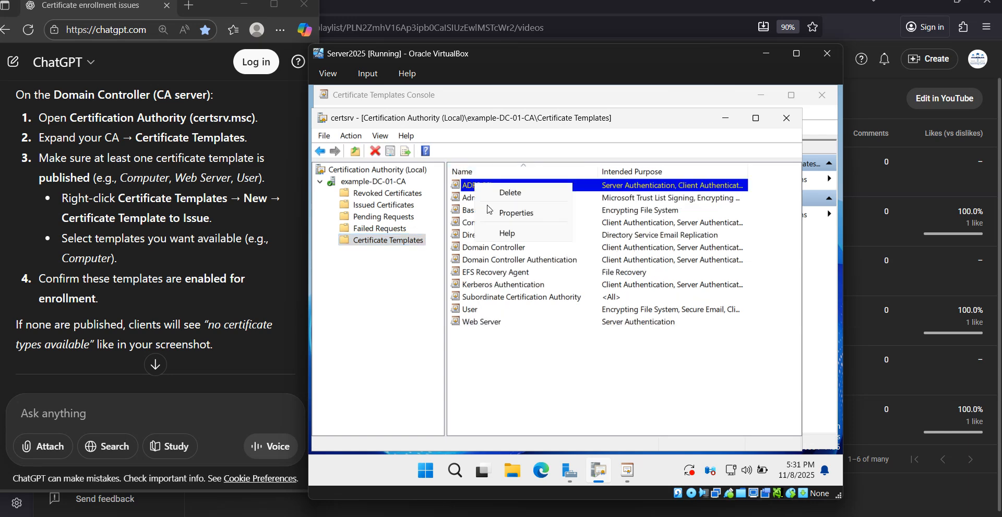
{"action": "left_click", "coordinate": [515, 214]}
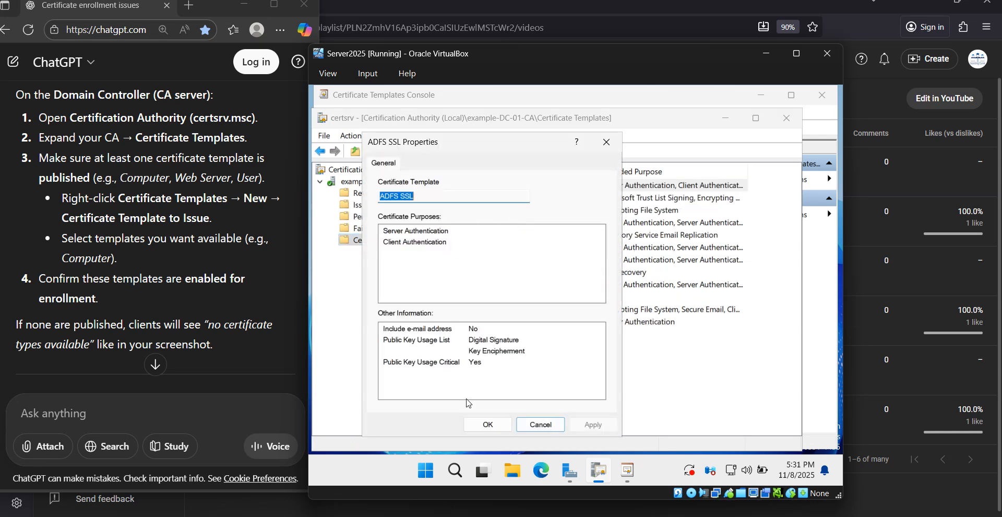
{"action": "left_click", "coordinate": [488, 425]}
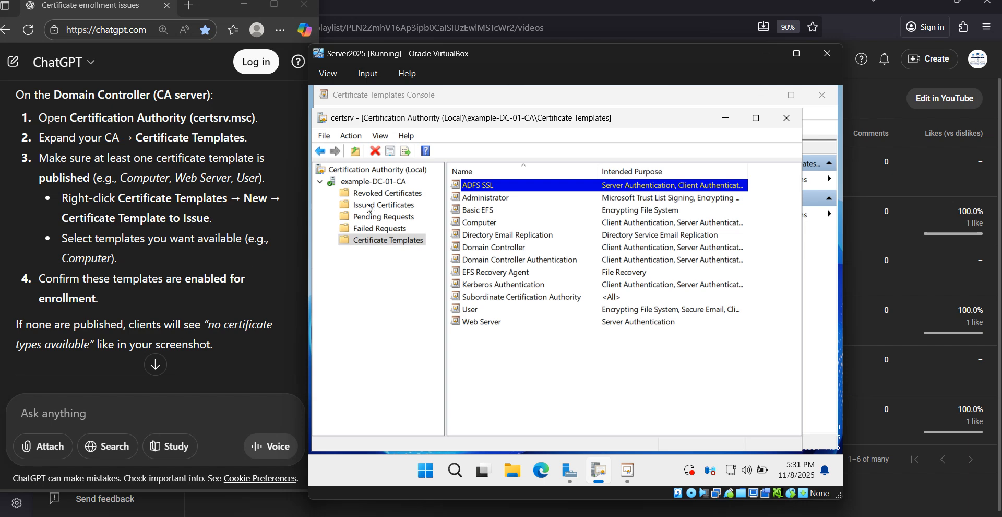
Step: Enable the Enrollment Agent certificate template for issuing on the CA
{"action": "right_click", "coordinate": [383, 241]}
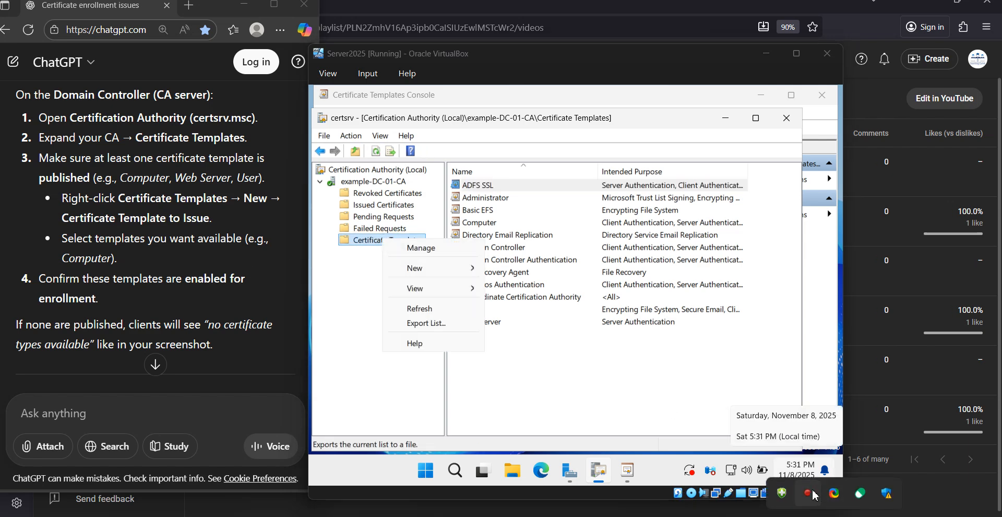
{"action": "left_click", "coordinate": [535, 268]}
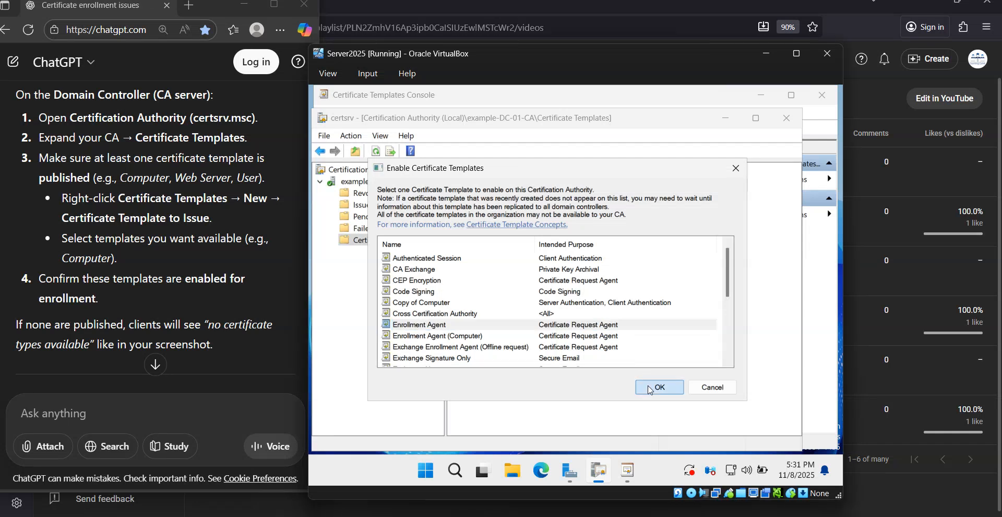
{"action": "left_click", "coordinate": [660, 386]}
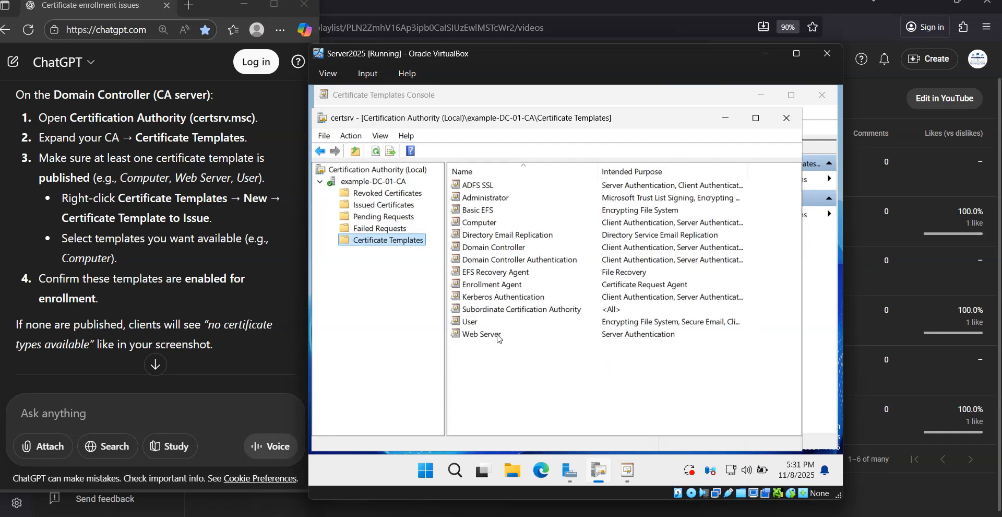
Step: Check the commands available for the Web Server template and review the ADFS SSL template's certificate purposes and key usage
{"action": "left_click", "coordinate": [499, 339]}
{"action": "right_click", "coordinate": [498, 340]}
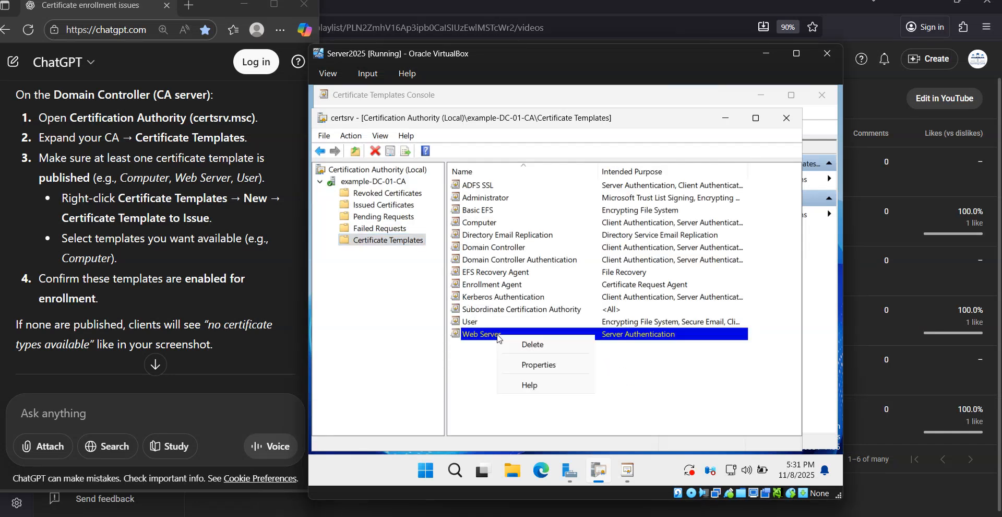
{"action": "double_click", "coordinate": [631, 186]}
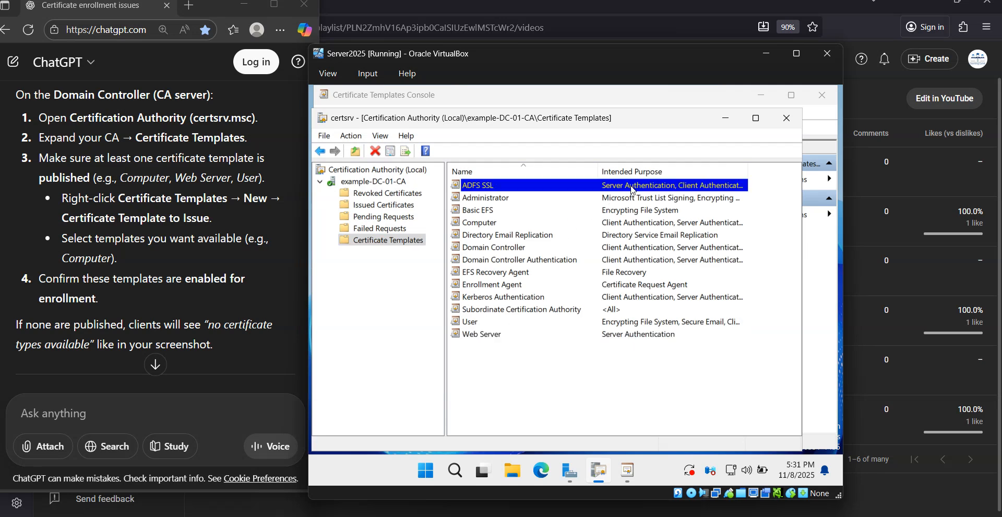
{"action": "key", "text": "Escape"}
{"action": "double_click", "coordinate": [631, 187]}
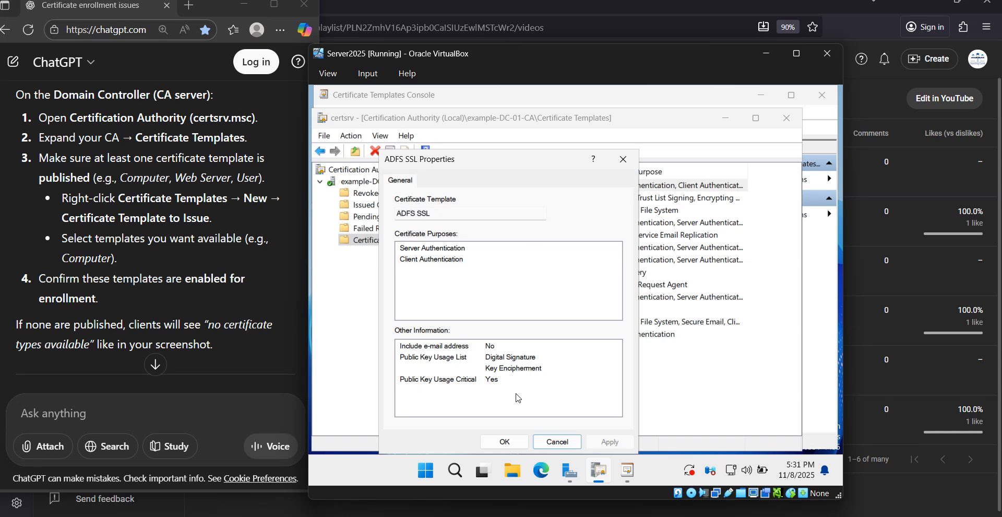
{"action": "left_click", "coordinate": [525, 444]}
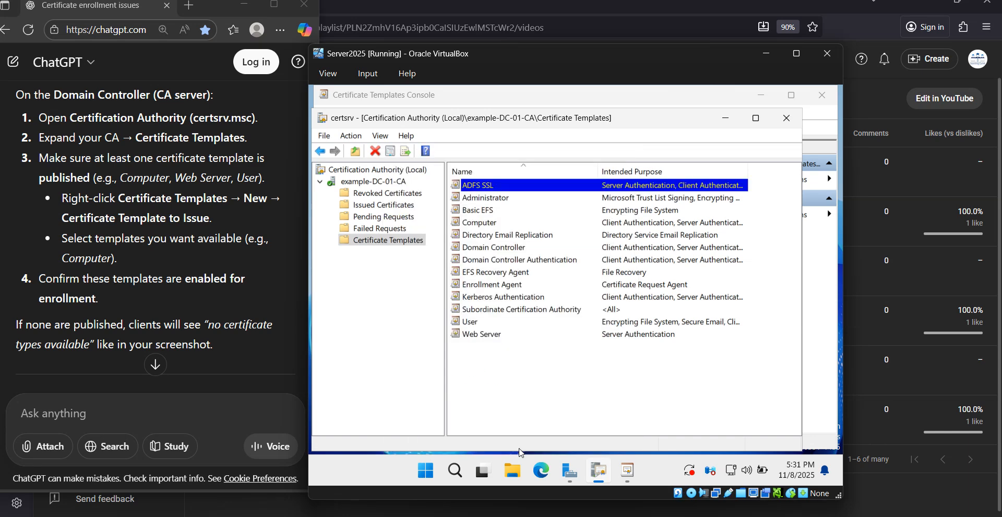
Step: Inspect the properties of the Web Server certificate template and close them without changes
{"action": "left_click", "coordinate": [493, 336]}
{"action": "right_click", "coordinate": [493, 343]}
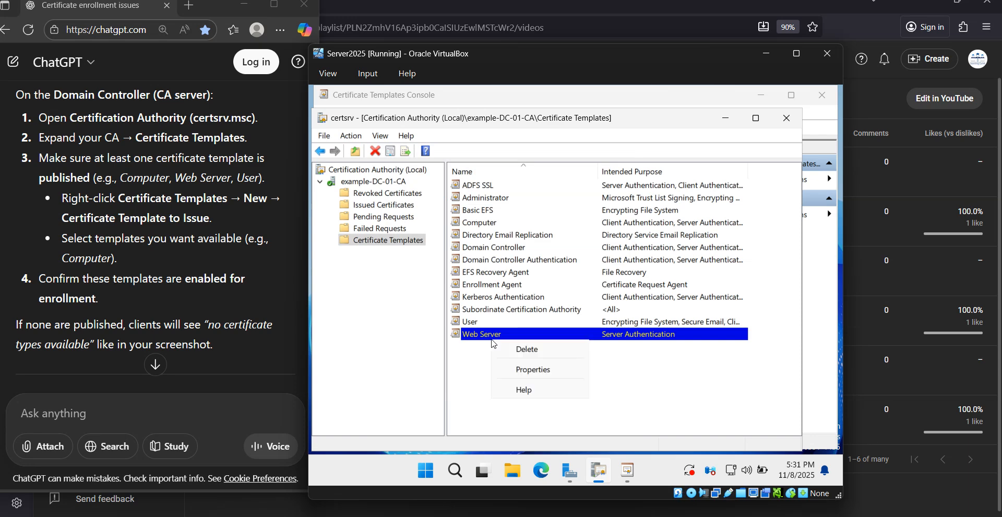
{"action": "left_click", "coordinate": [530, 371]}
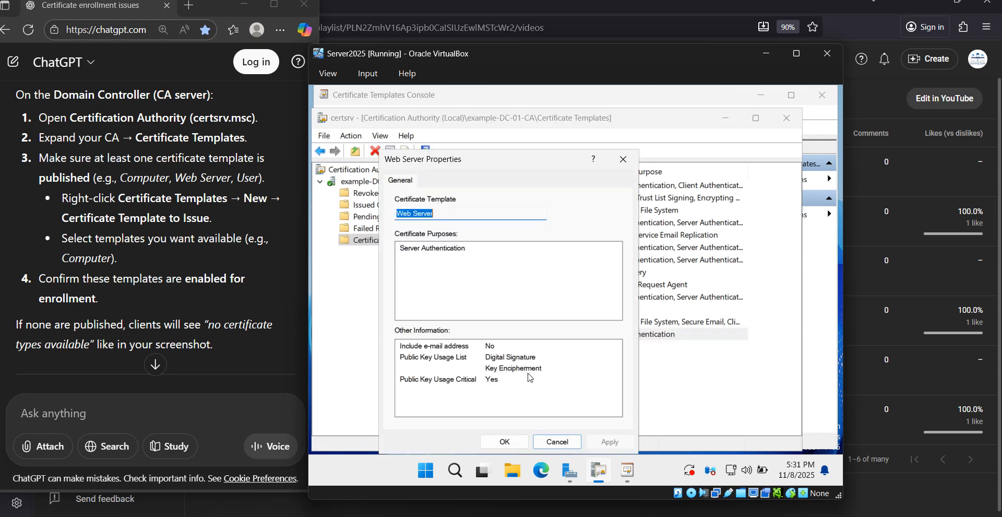
{"action": "left_click", "coordinate": [548, 443]}
Step: Read ChatGPT's section on template permissions and bring the Certificate Templates Console forward on Server2025
{"action": "left_click", "coordinate": [232, 360]}
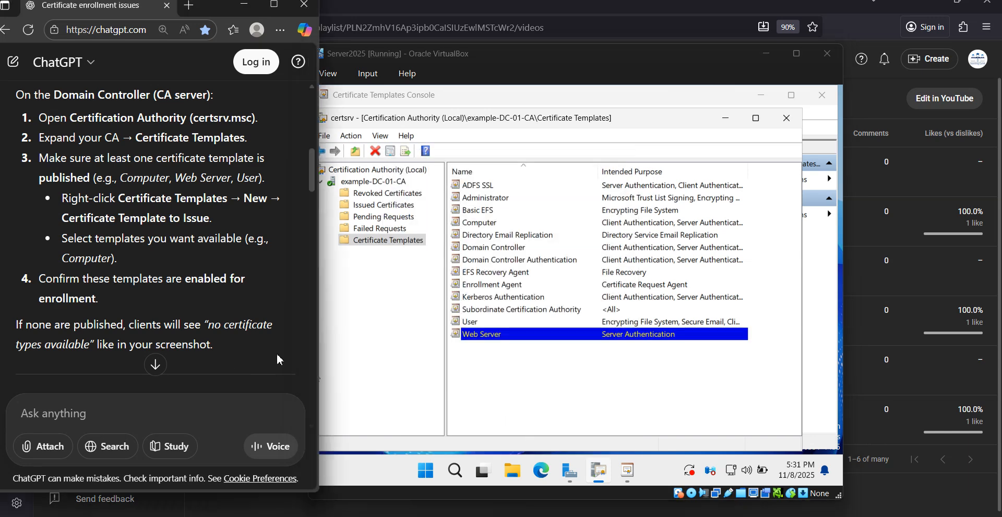
{"action": "scroll", "coordinate": [281, 355], "scroll_direction": "down", "scroll_amount": 5}
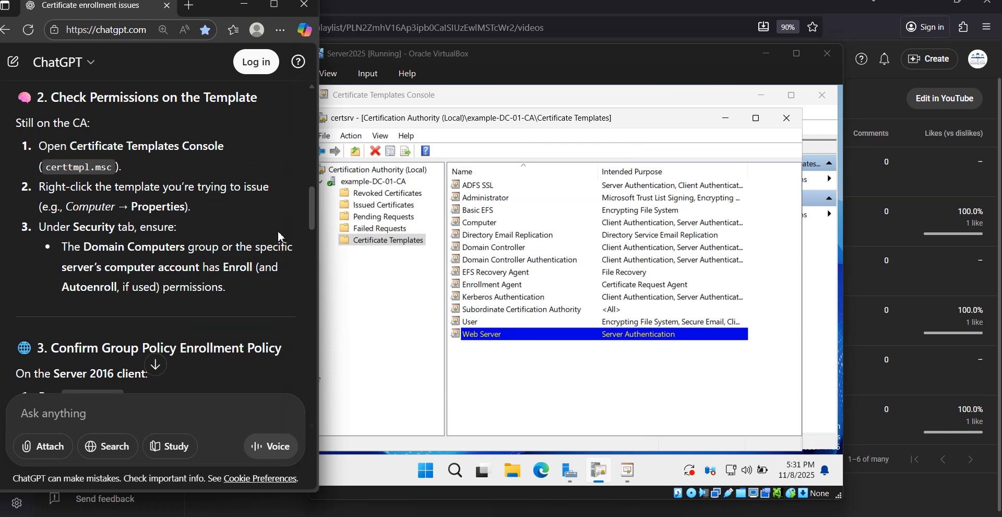
{"action": "left_click_drag", "start_coordinate": [310, 226], "coordinate": [310, 220]}
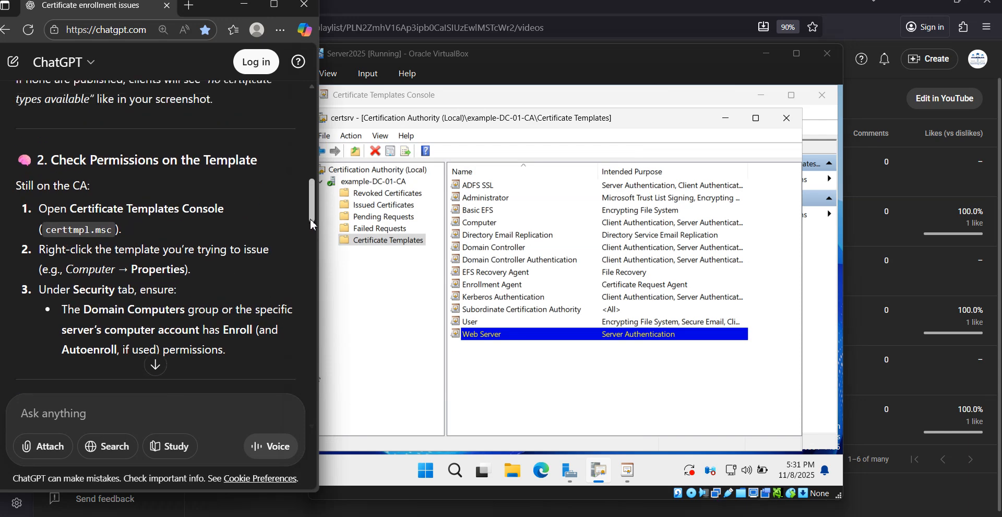
{"action": "left_click", "coordinate": [607, 469]}
{"action": "left_click", "coordinate": [531, 421]}
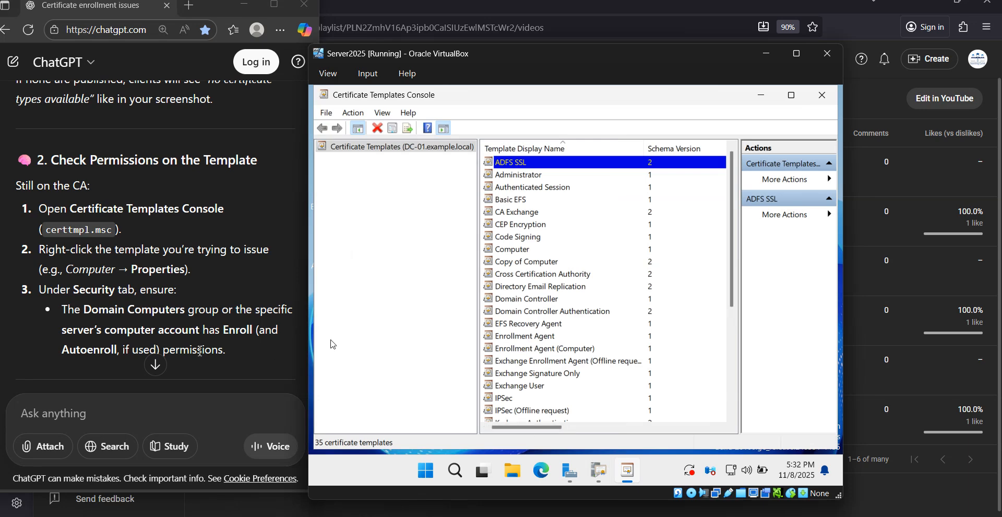
Step: Read ChatGPT's section on confirming the Group Policy enrollment policy and highlight "Server 2016 client"
{"action": "scroll", "coordinate": [167, 284], "scroll_direction": "down", "scroll_amount": 5}
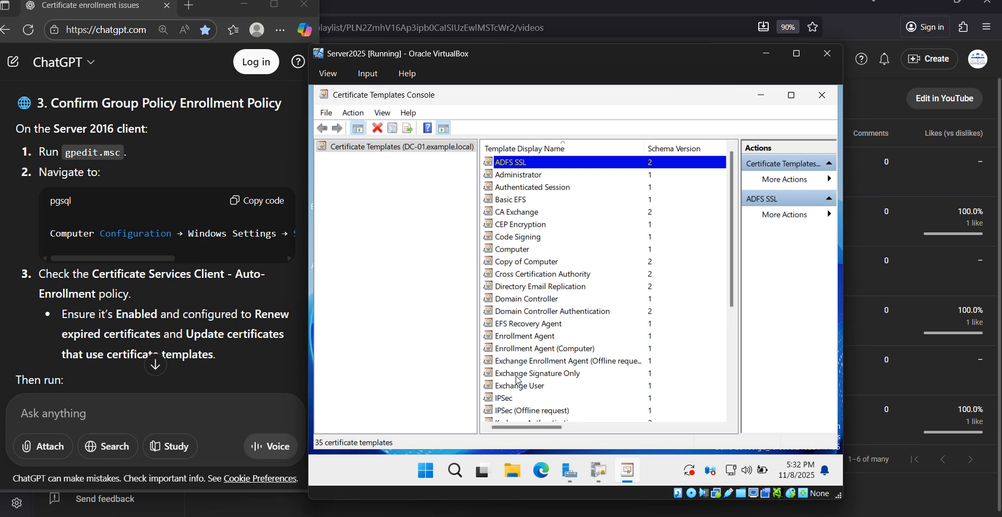
{"action": "left_click", "coordinate": [94, 147]}
{"action": "double_click", "coordinate": [102, 129]}
{"action": "left_click_drag", "start_coordinate": [61, 129], "coordinate": [157, 137]}
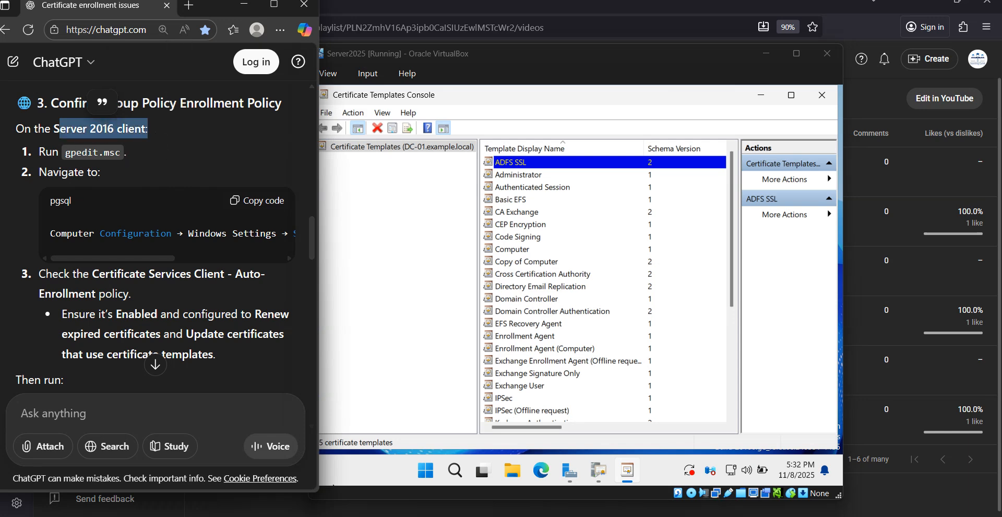
Step: Switch to the Windows2016 virtual machine and bring its Local Group Policy Editor forward
{"action": "left_click", "coordinate": [264, 516]}
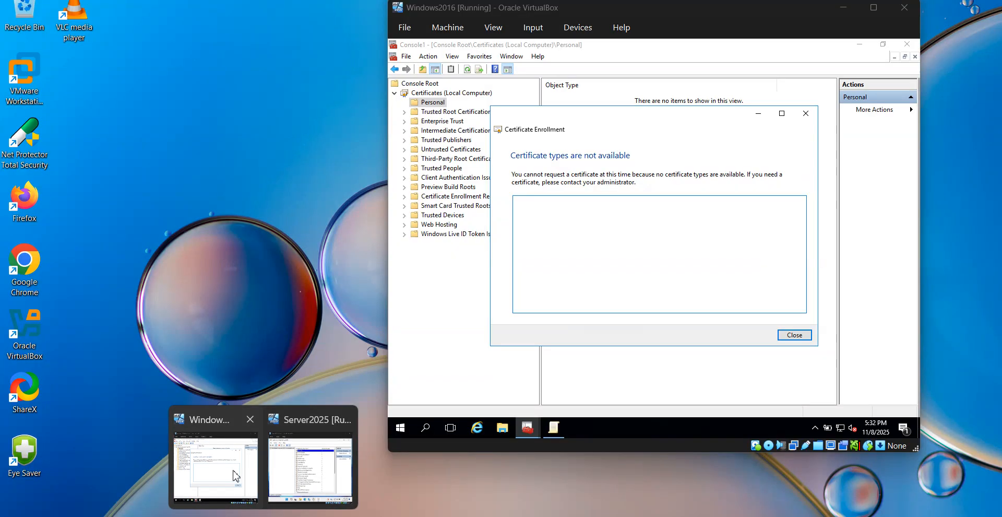
{"action": "left_click", "coordinate": [234, 475]}
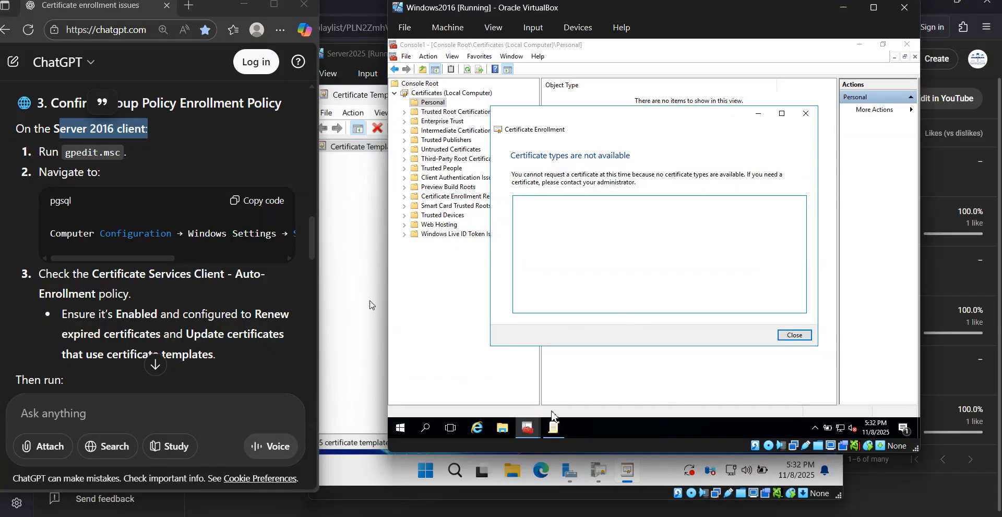
{"action": "left_click", "coordinate": [553, 428]}
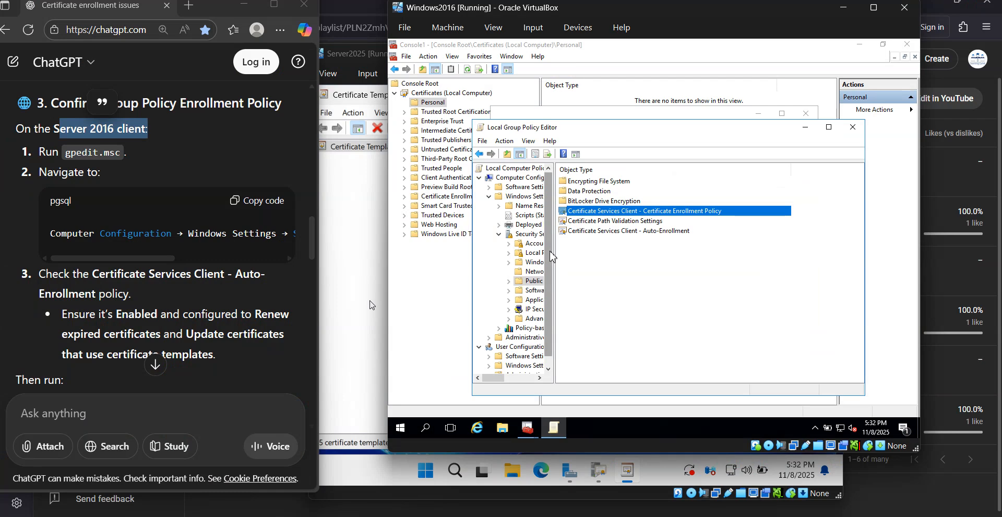
Step: Widen the policy tree, maximize the Local Group Policy Editor and compare it with the end of ChatGPT's policy path
{"action": "left_click_drag", "start_coordinate": [556, 254], "coordinate": [667, 248]}
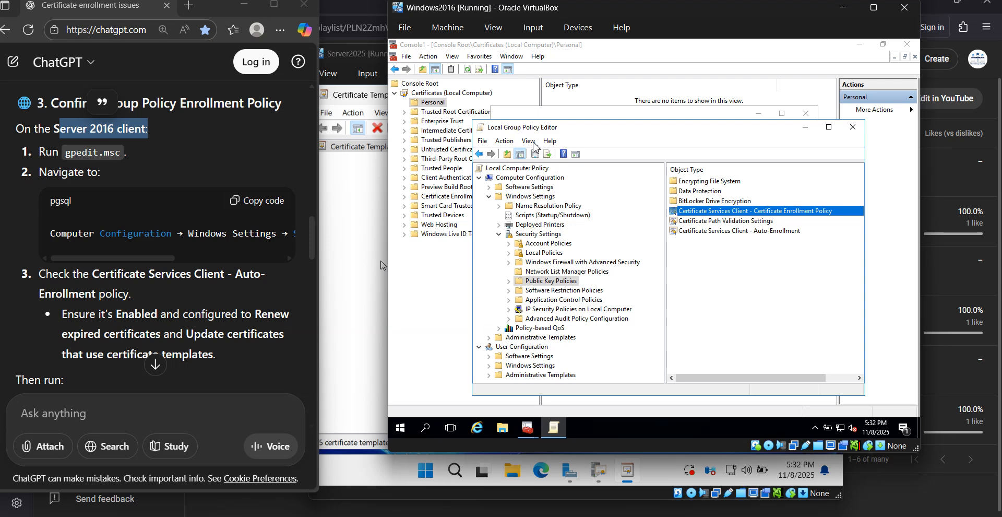
{"action": "left_click_drag", "start_coordinate": [607, 132], "coordinate": [585, 93]}
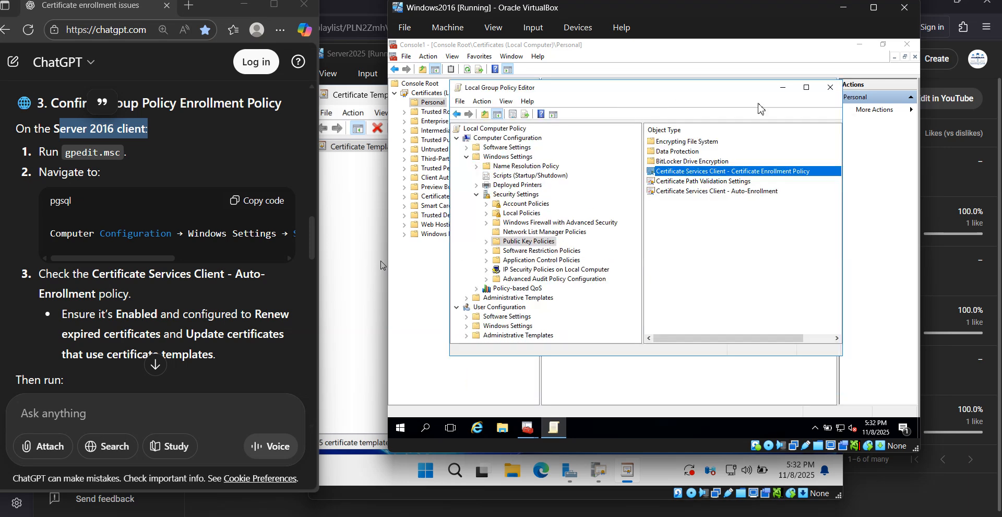
{"action": "left_click", "coordinate": [806, 93]}
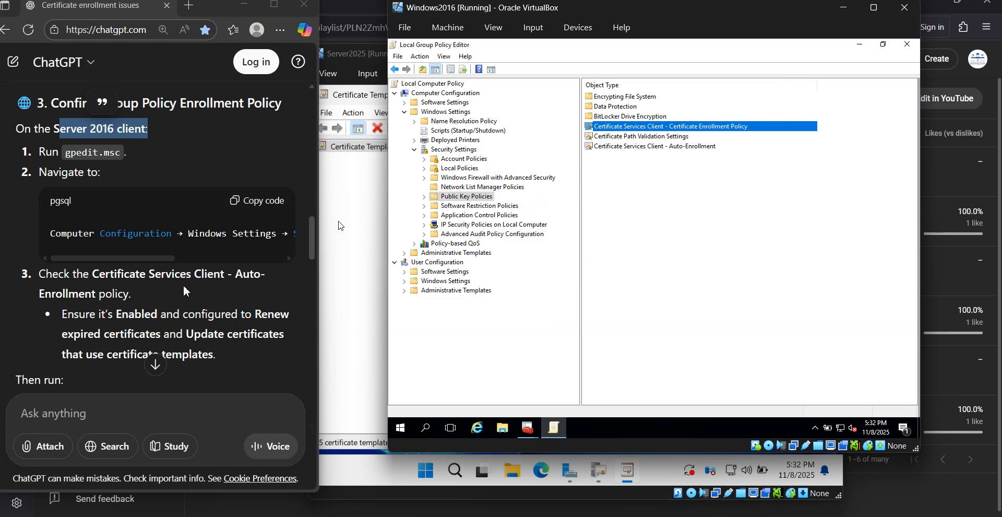
{"action": "left_click_drag", "start_coordinate": [153, 258], "coordinate": [263, 258]}
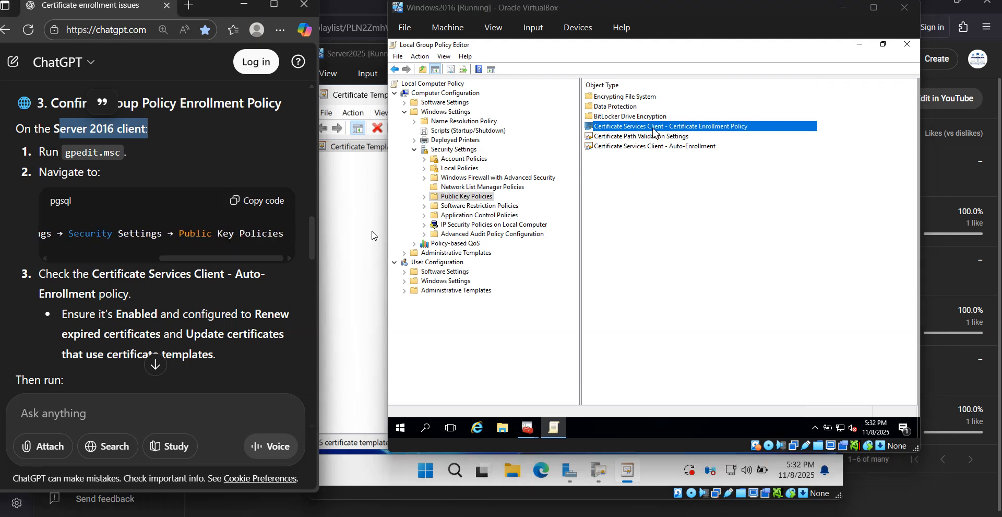
Step: Check the policy name in ChatGPT's step 3 and open the properties of Certificate Services Client - Certificate Enrollment Policy
{"action": "double_click", "coordinate": [176, 275]}
{"action": "left_click_drag", "start_coordinate": [122, 276], "coordinate": [118, 277]}
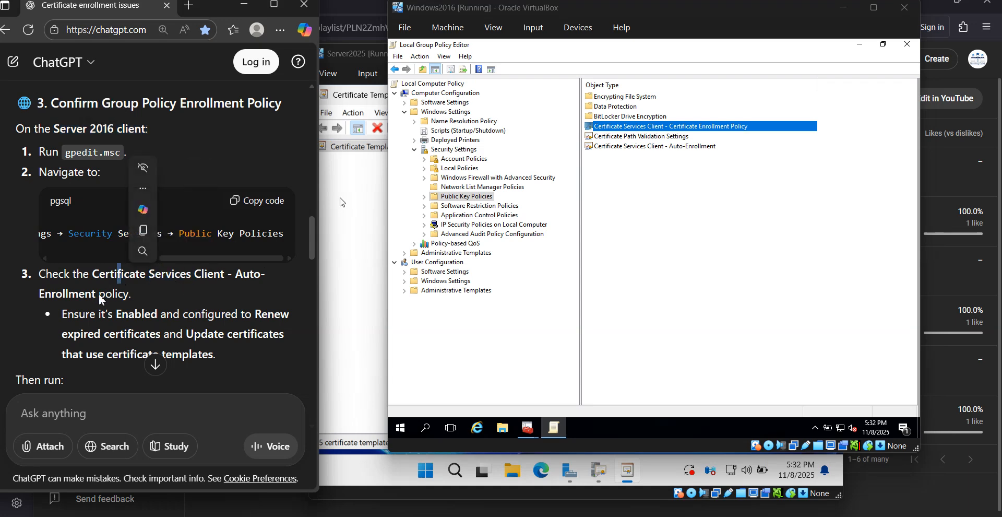
{"action": "right_click", "coordinate": [673, 128]}
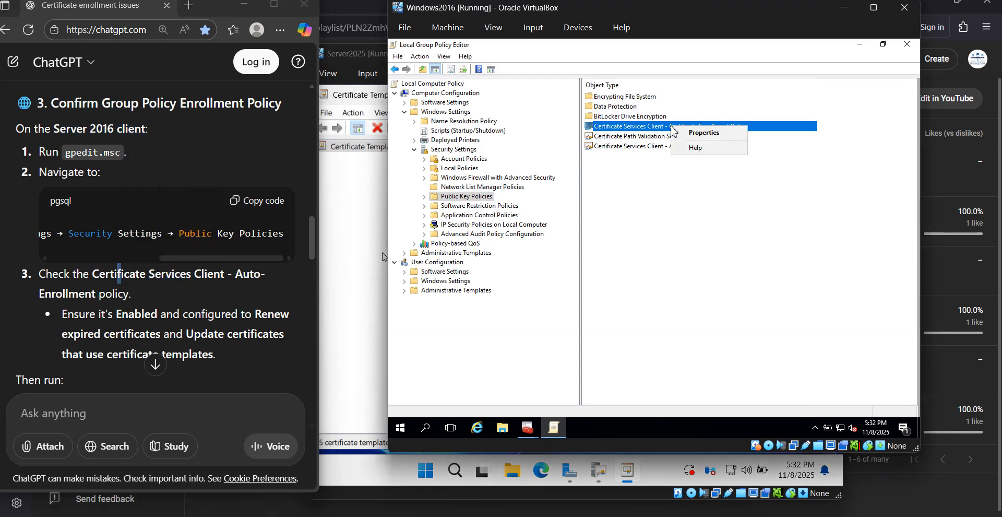
{"action": "left_click", "coordinate": [705, 134]}
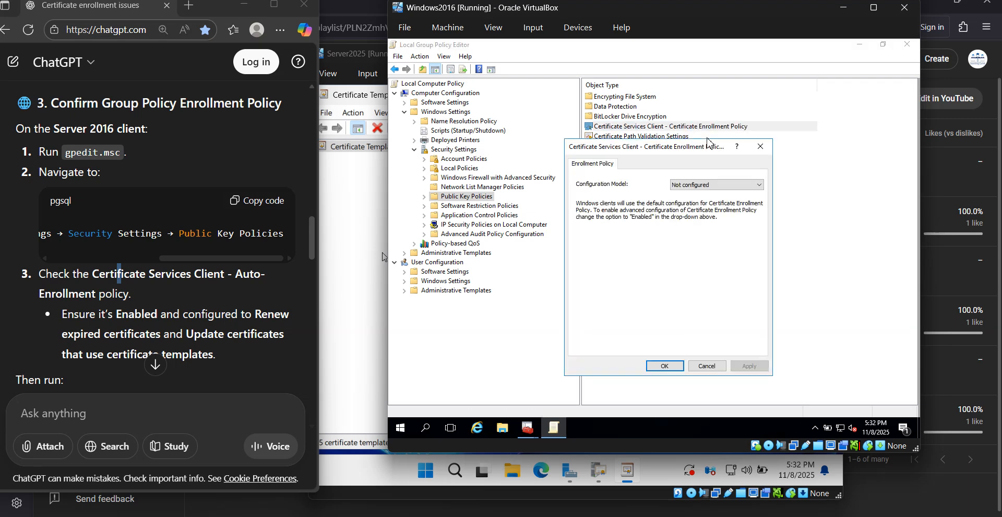
Step: Read ChatGPT's instructions on the settings the auto-enrollment policy needs and the command to run after them
{"action": "left_click", "coordinate": [149, 335]}
{"action": "left_click_drag", "start_coordinate": [56, 323], "coordinate": [218, 360]}
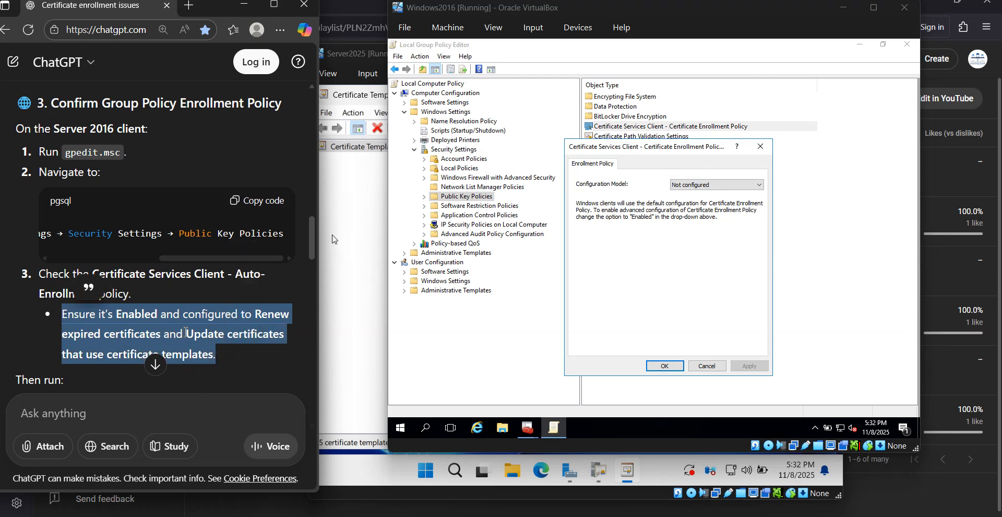
{"action": "left_click", "coordinate": [233, 350]}
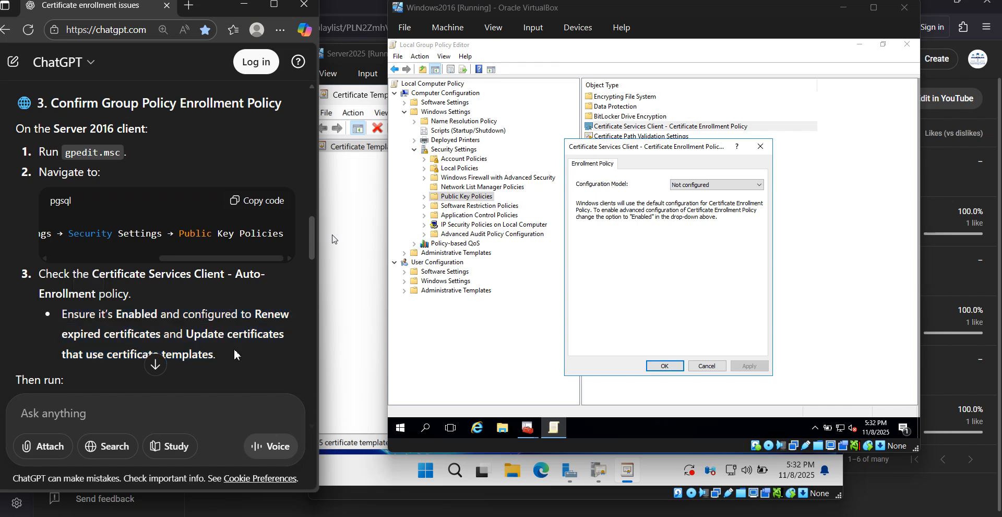
{"action": "left_click_drag", "start_coordinate": [317, 252], "coordinate": [317, 265]}
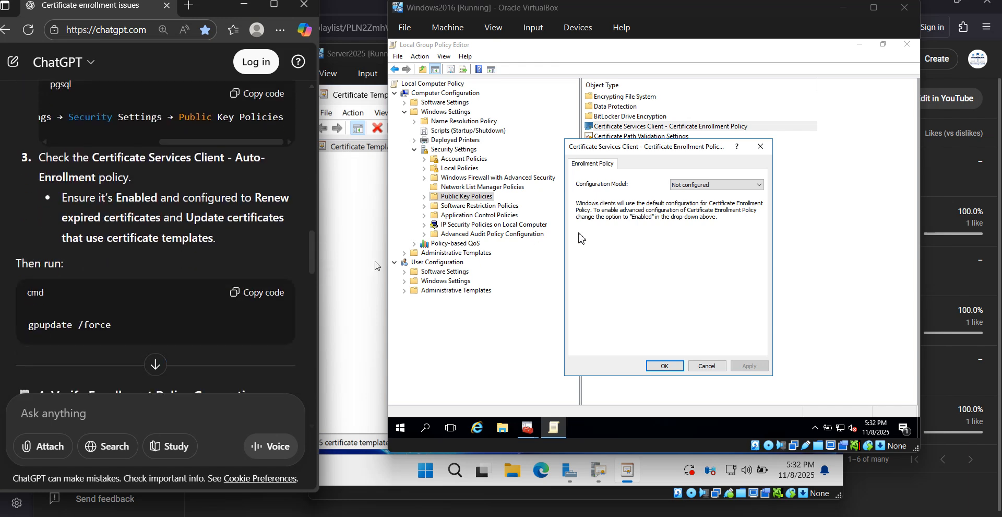
Step: Set the Certificate Enrollment Policy's configuration model to Enabled, apply it, and minimize the Local Group Policy Editor
{"action": "left_click", "coordinate": [685, 186]}
{"action": "left_click", "coordinate": [685, 201]}
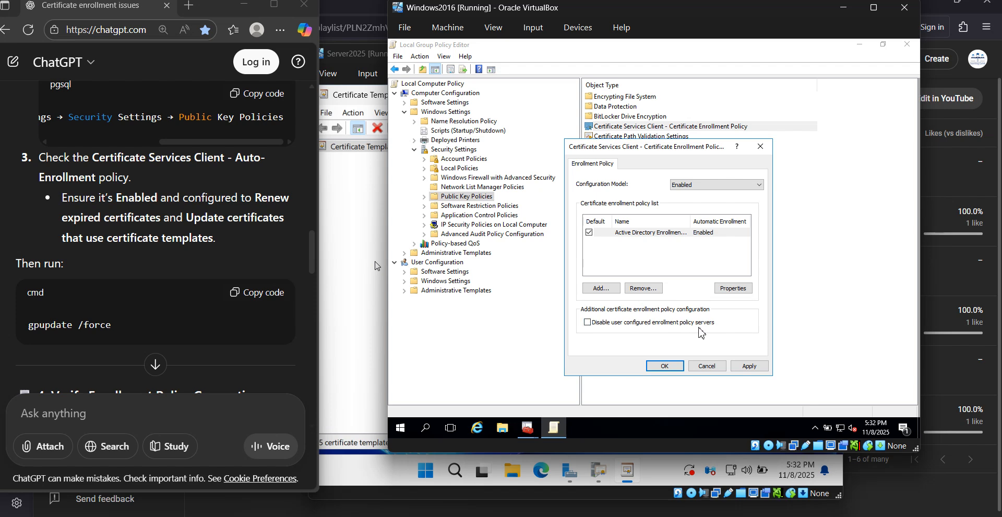
{"action": "left_click", "coordinate": [745, 367]}
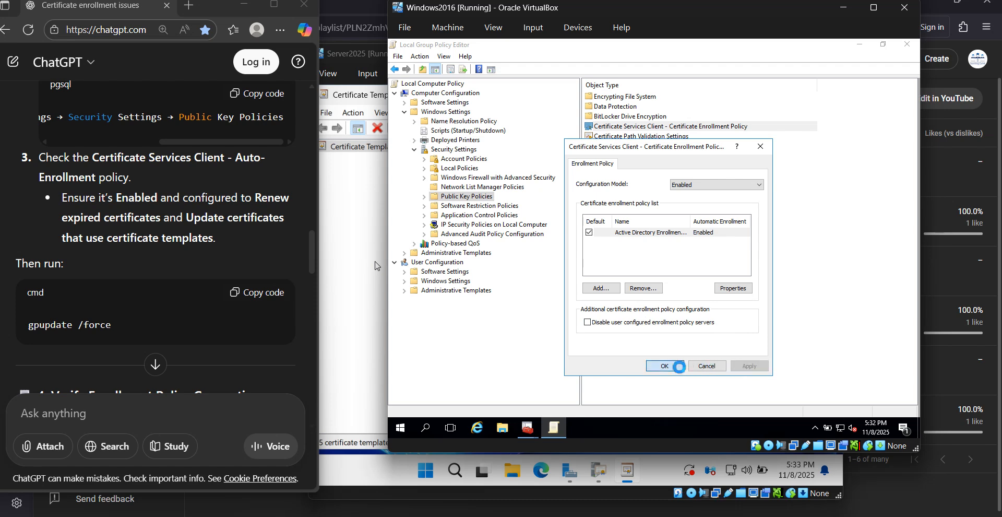
{"action": "left_click", "coordinate": [677, 366]}
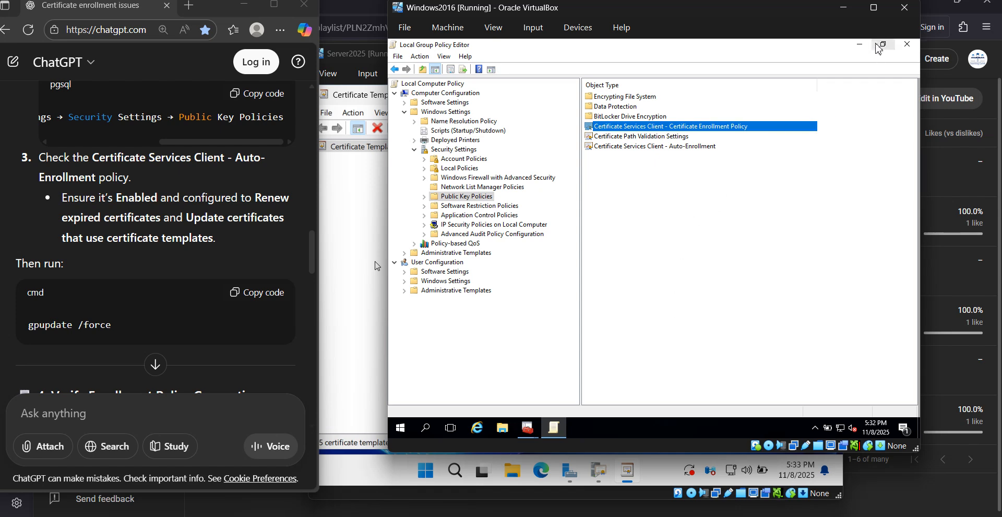
{"action": "left_click", "coordinate": [859, 45]}
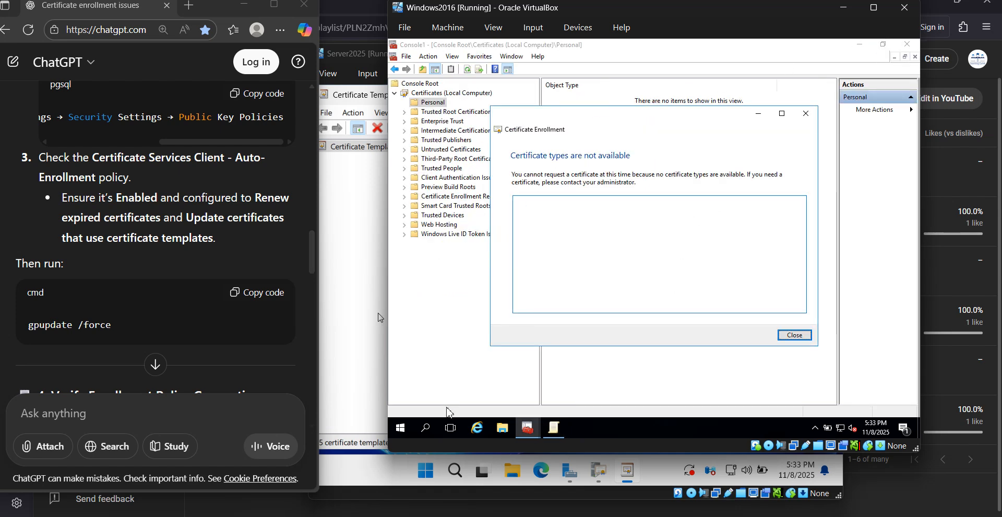
{"action": "right_click", "coordinate": [425, 430]}
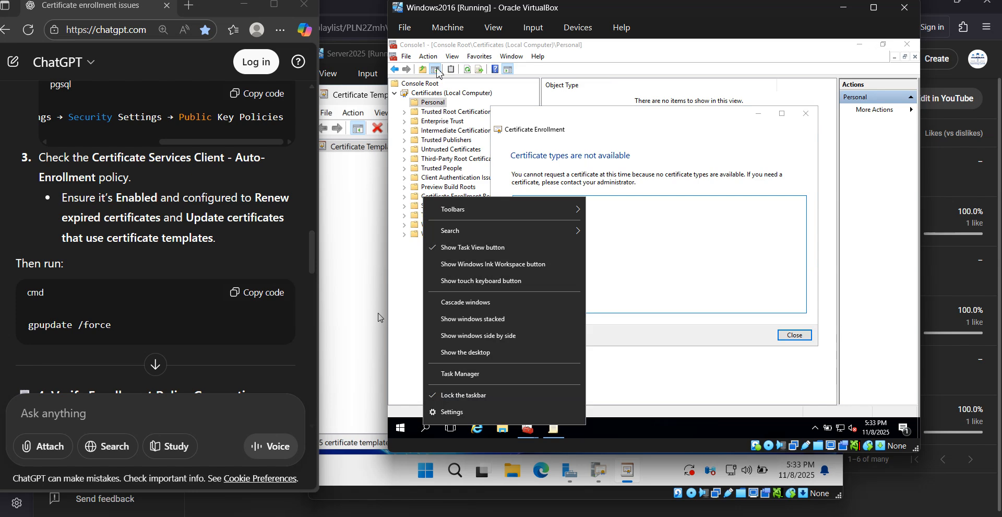
{"action": "left_click", "coordinate": [673, 377]}
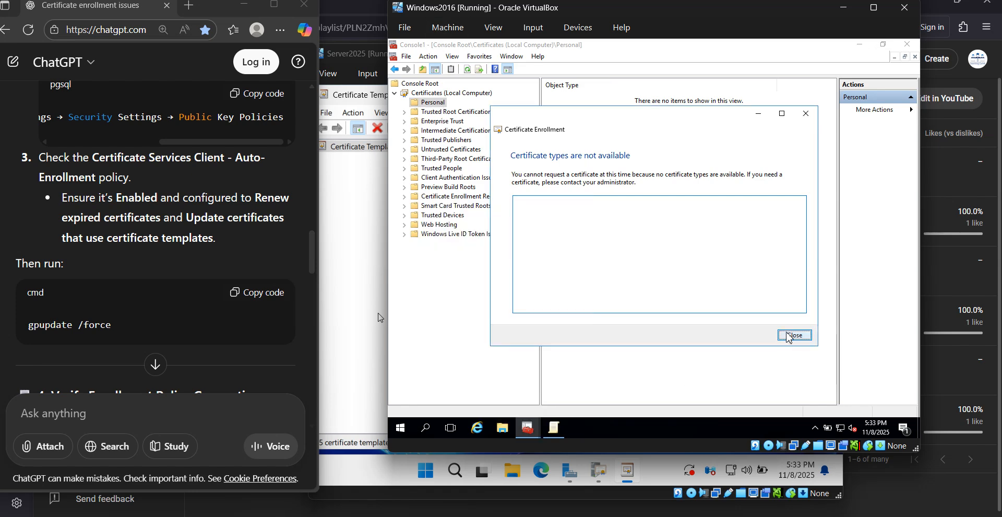
{"action": "right_click", "coordinate": [426, 429]}
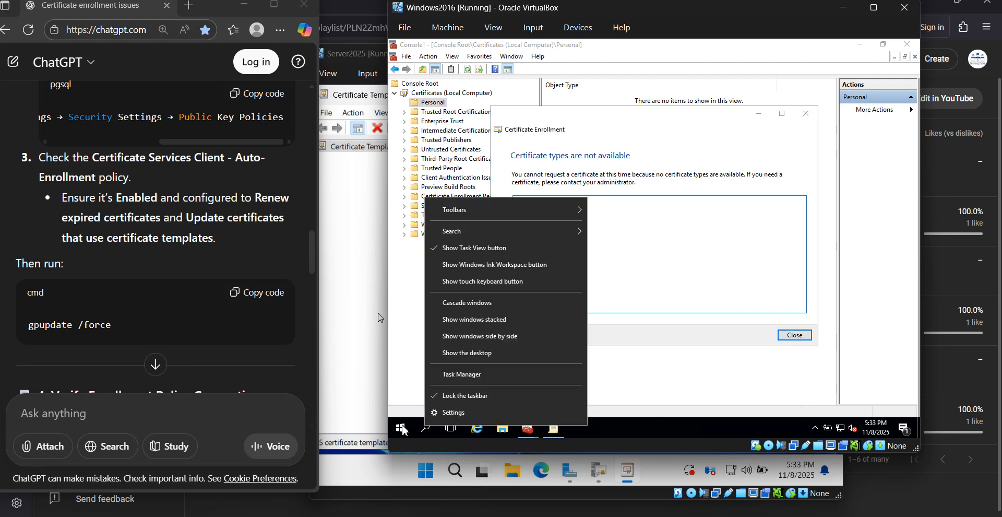
{"action": "right_click", "coordinate": [402, 429]}
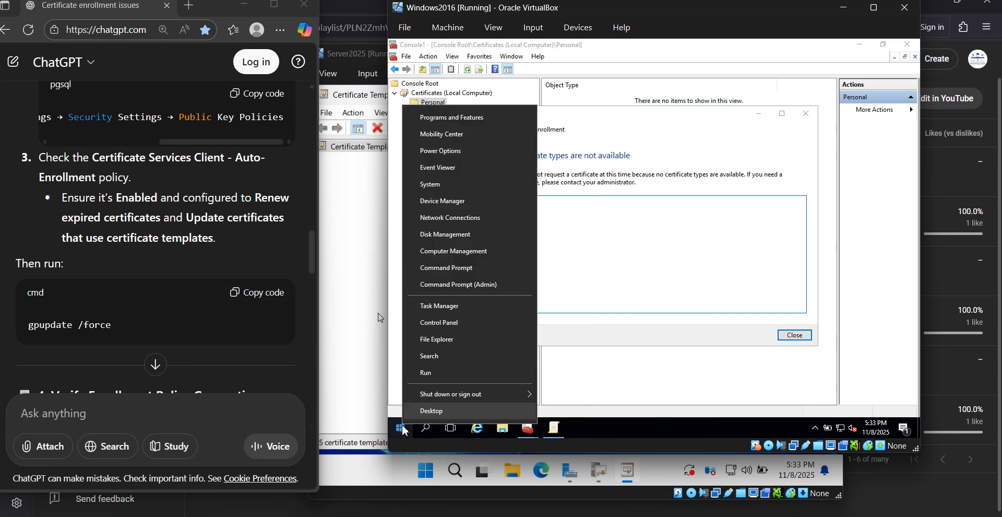
{"action": "left_click", "coordinate": [433, 372]}
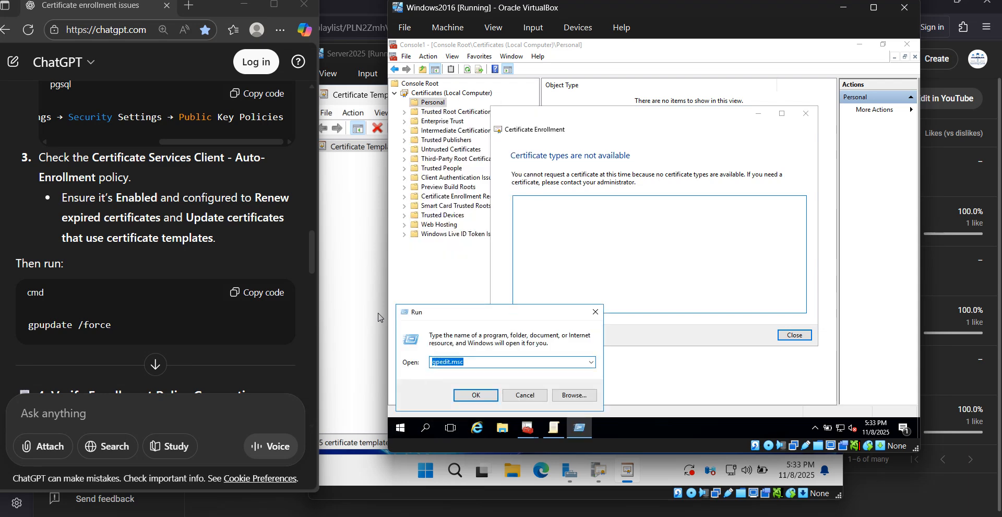
{"action": "key", "text": "Return"}
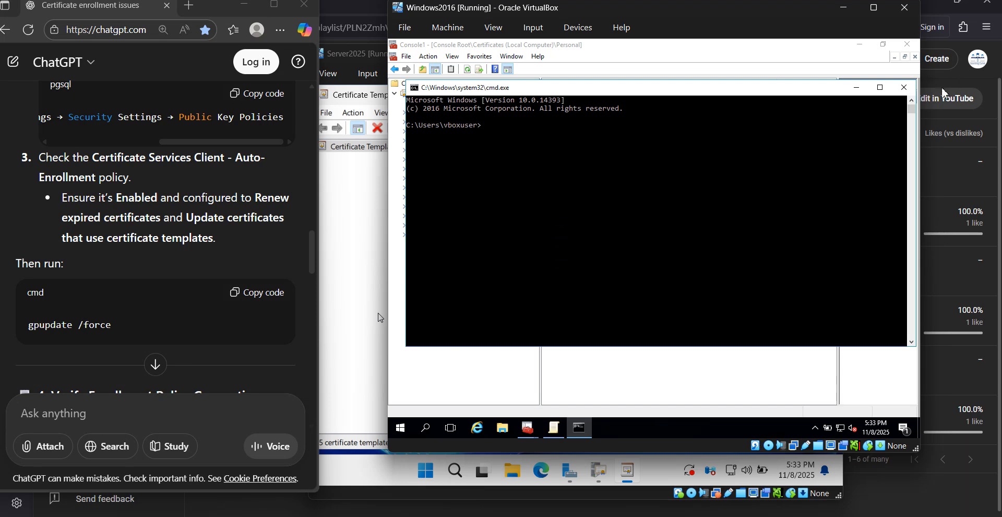
{"action": "left_click", "coordinate": [904, 87]}
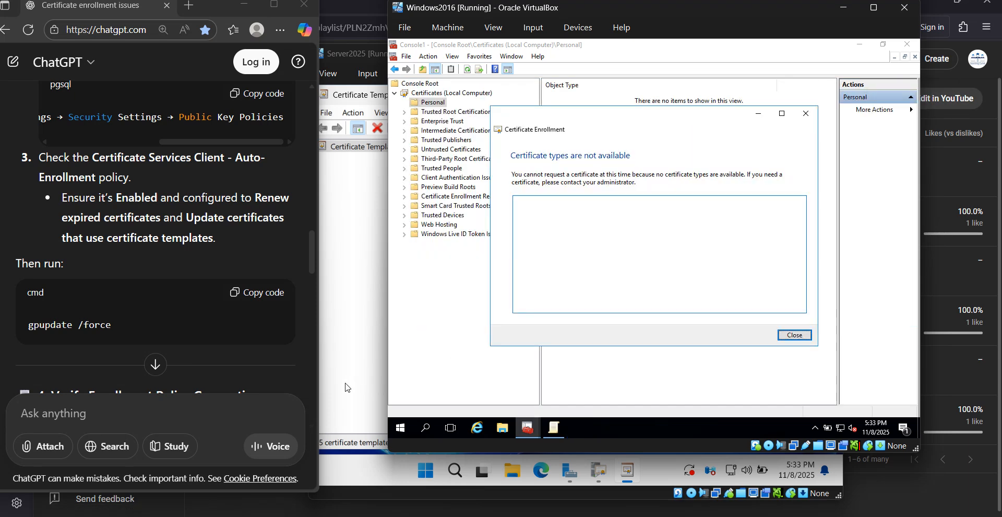
Step: Open a Command Prompt as administrator on Windows2016 and enlarge the virtual machine window
{"action": "right_click", "coordinate": [401, 427]}
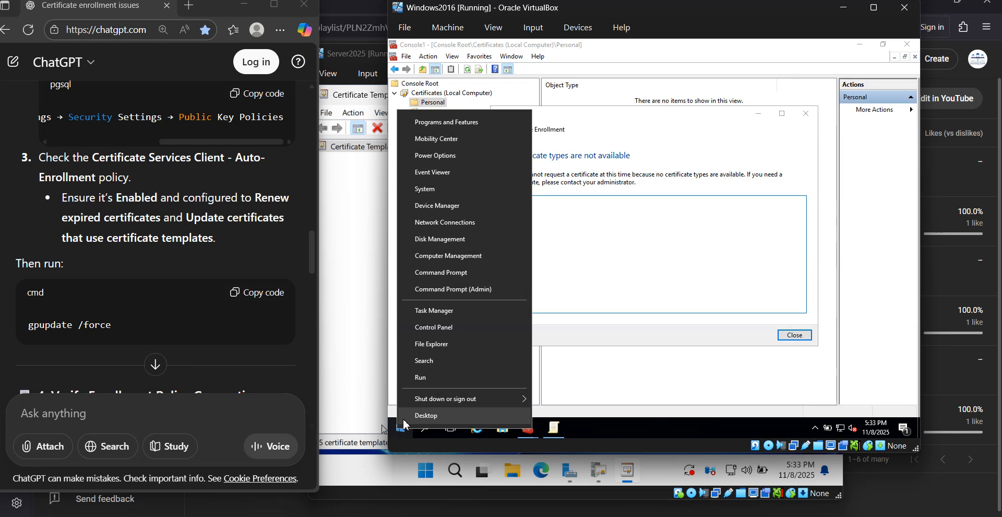
{"action": "left_click", "coordinate": [449, 290]}
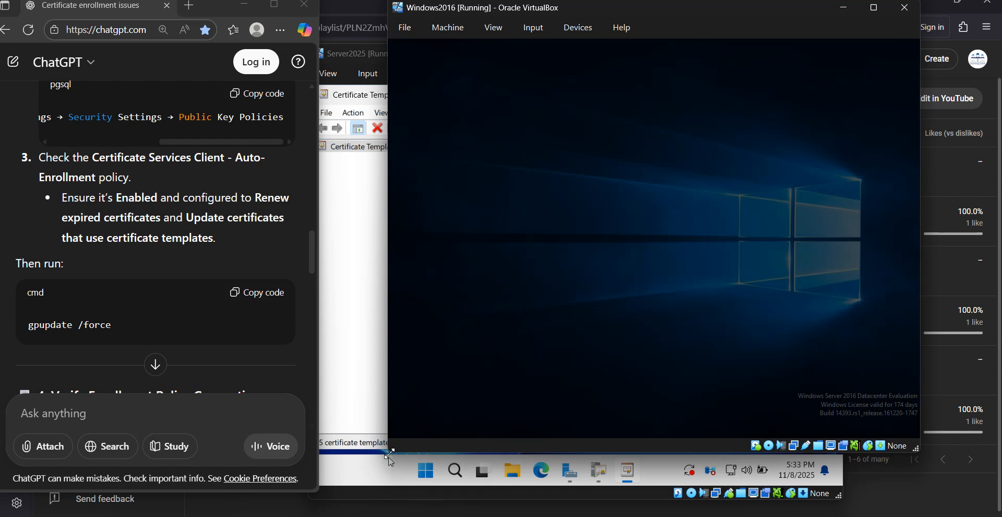
{"action": "left_click_drag", "start_coordinate": [389, 452], "coordinate": [309, 498]}
{"action": "left_click", "coordinate": [540, 324]}
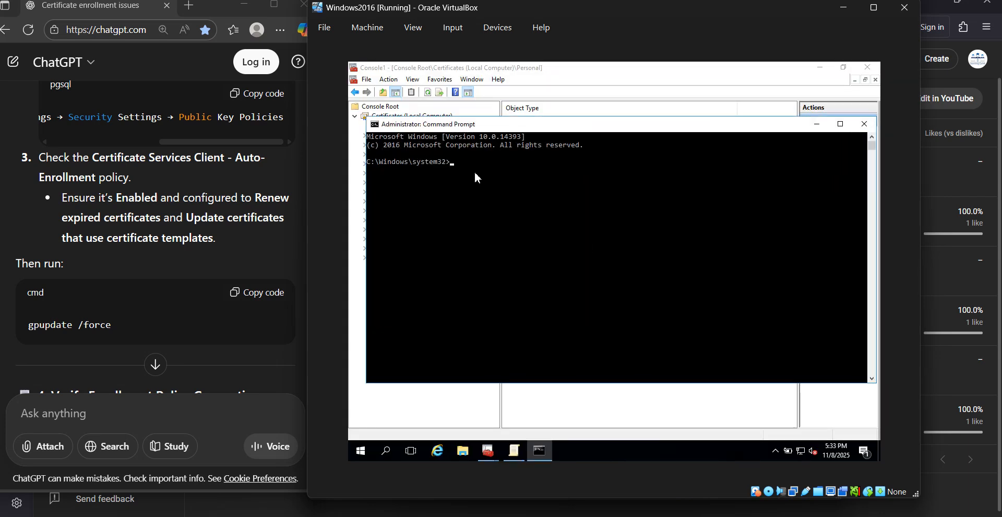
Step: Force a Group Policy refresh with gpupdate /force and restart the Windows2016 virtual machine from the restart notification
{"action": "type", "text": "g"}
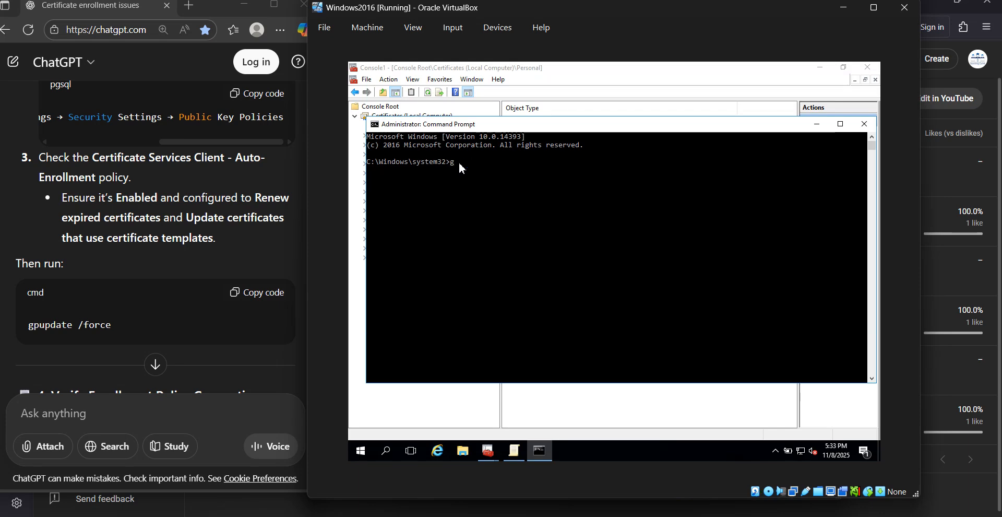
{"action": "type", "text": "uupdate /force"}
{"action": "key", "text": "Return"}
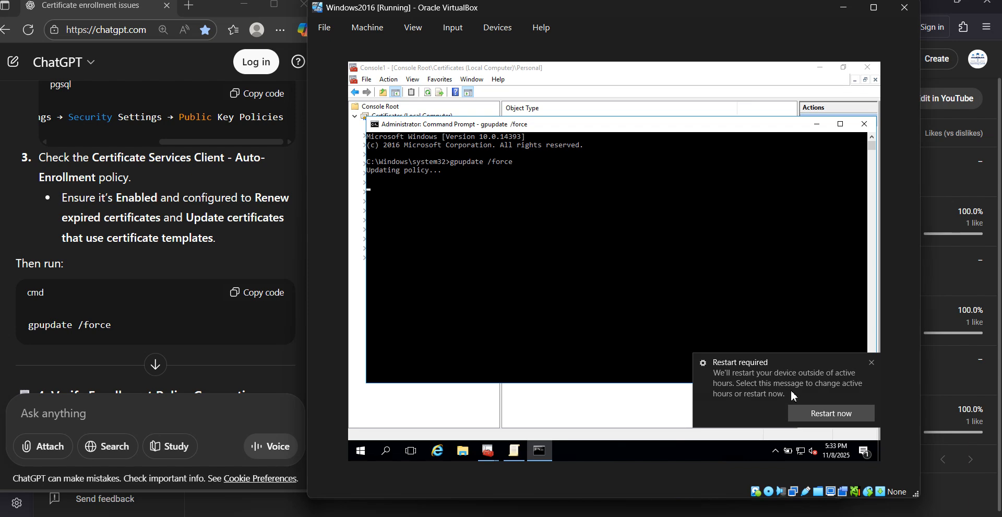
{"action": "left_click", "coordinate": [831, 413]}
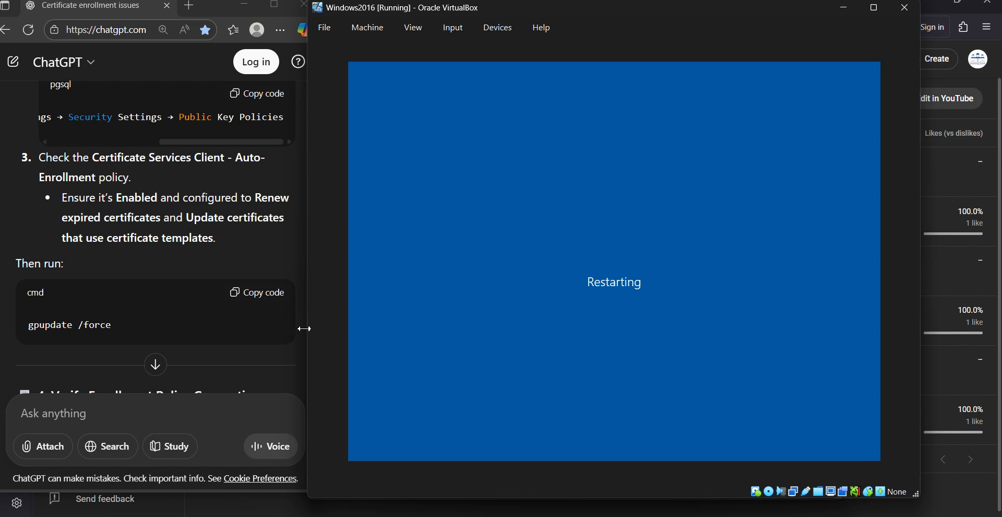
Step: Read ChatGPT's section 4 on verifying the enrollment policy connection
{"action": "left_click", "coordinate": [209, 296]}
{"action": "left_click_drag", "start_coordinate": [312, 251], "coordinate": [311, 281]}
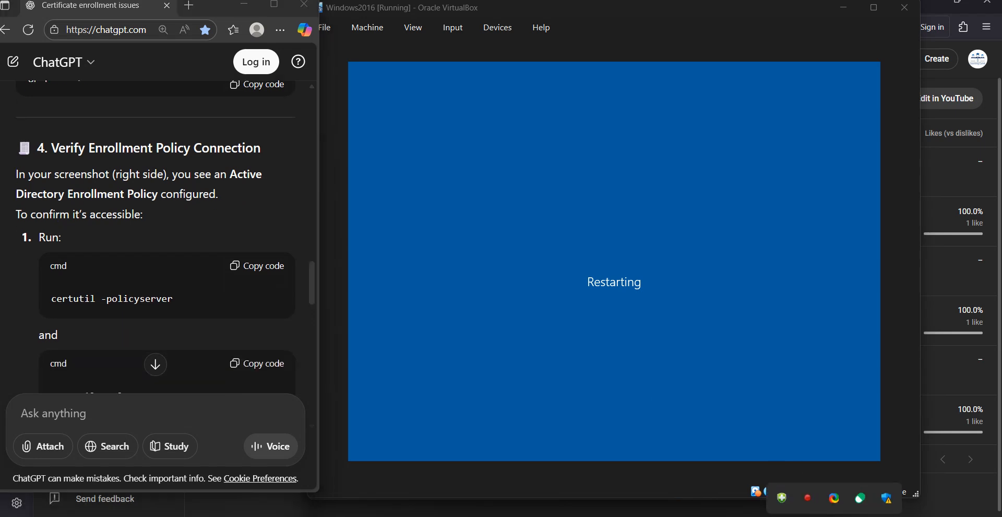
{"action": "right_click", "coordinate": [807, 493]}
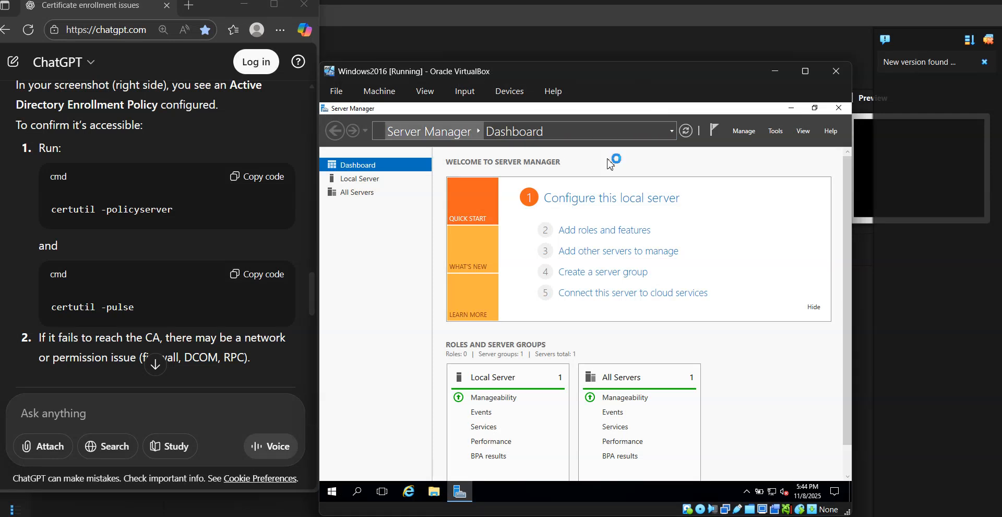
{"action": "left_click", "coordinate": [774, 134]}
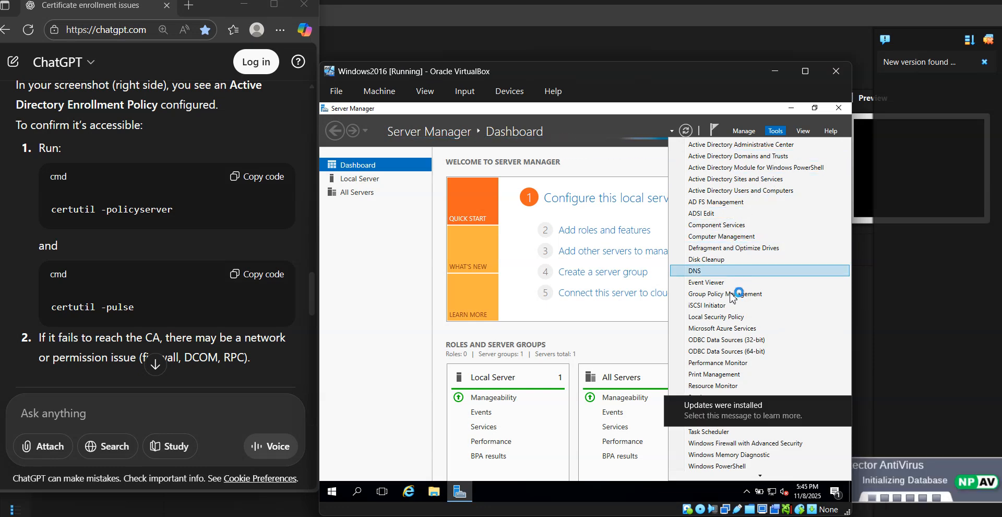
{"action": "scroll", "coordinate": [734, 386], "scroll_direction": "down", "scroll_amount": 1}
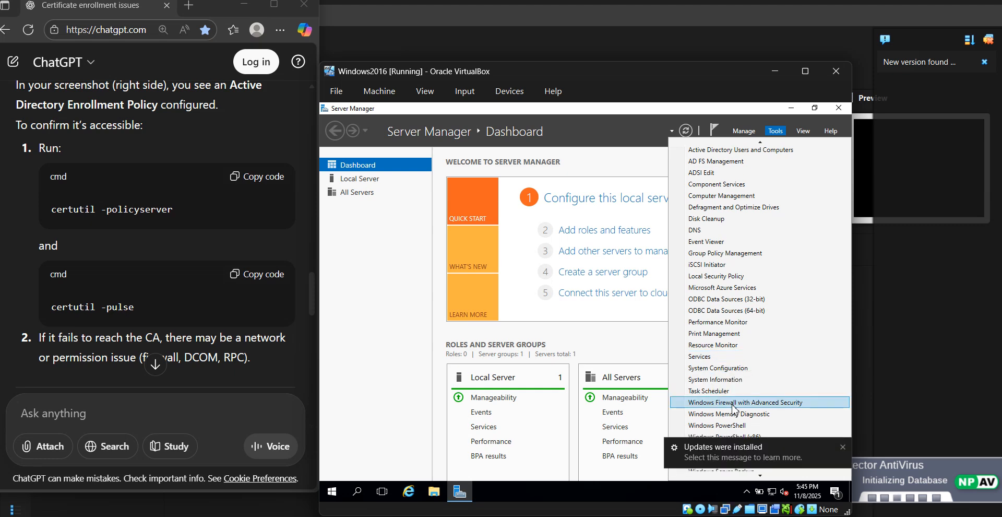
{"action": "scroll", "coordinate": [694, 384], "scroll_direction": "down", "scroll_amount": 1}
{"action": "left_click", "coordinate": [692, 386]}
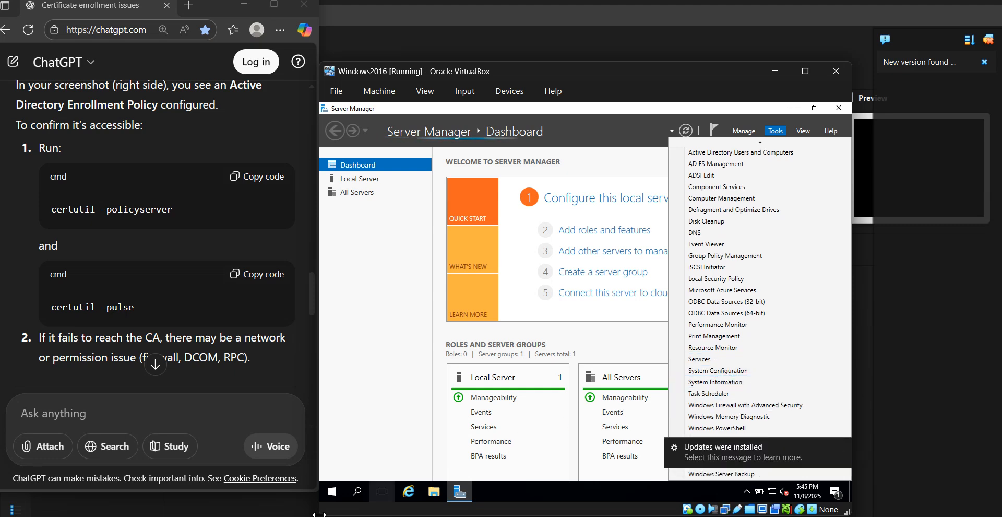
Step: Open an administrator Command Prompt on the restarted Windows2016 machine, minimizing Server Manager and approving the elevation request
{"action": "right_click", "coordinate": [334, 493]}
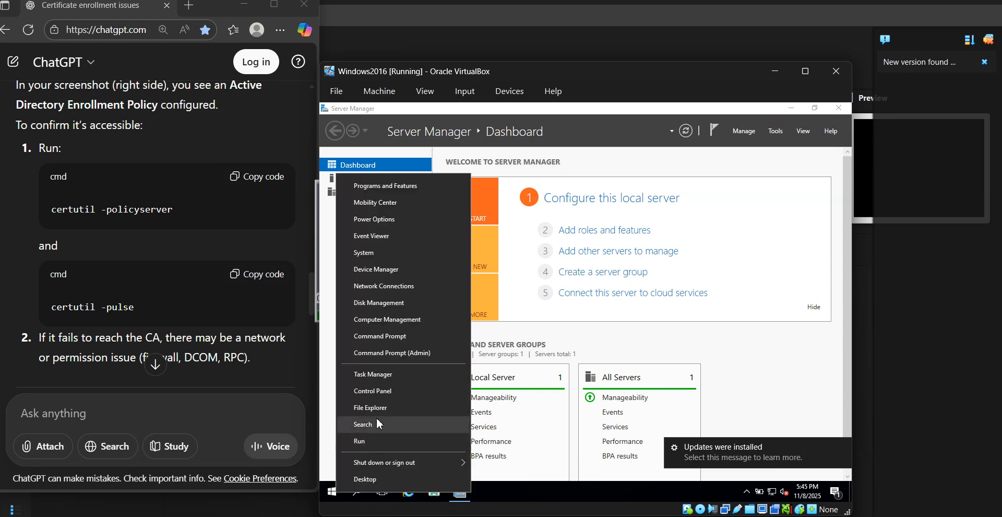
{"action": "left_click", "coordinate": [401, 357]}
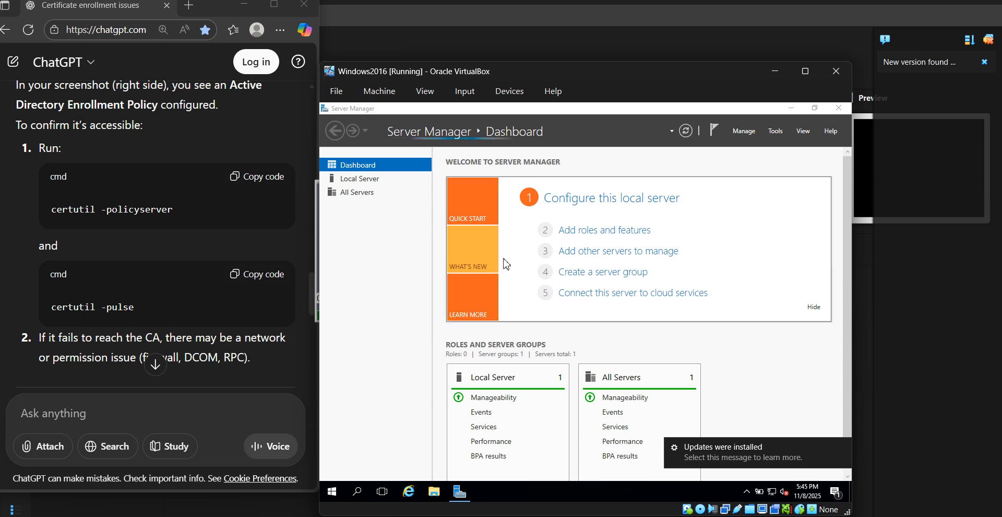
{"action": "left_click", "coordinate": [792, 110]}
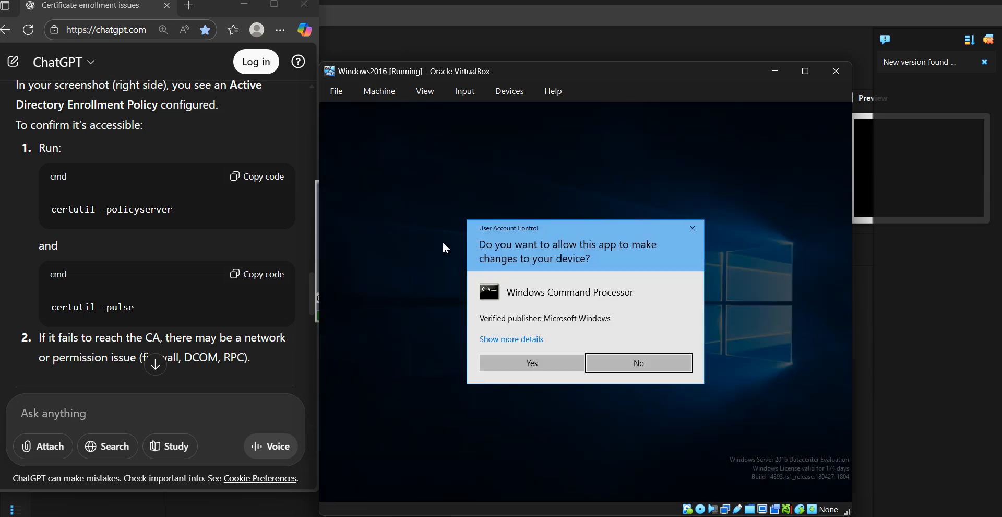
{"action": "left_click", "coordinate": [522, 362]}
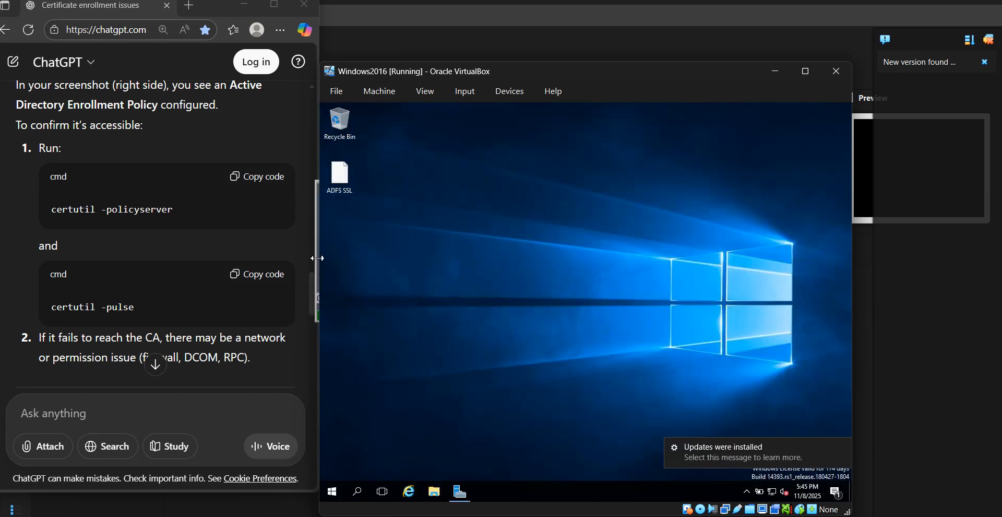
Step: Run certutil -policyserver in the administrator Command Prompt, following ChatGPT's section on confirming the enrollment policy is accessible
{"action": "left_click", "coordinate": [314, 250]}
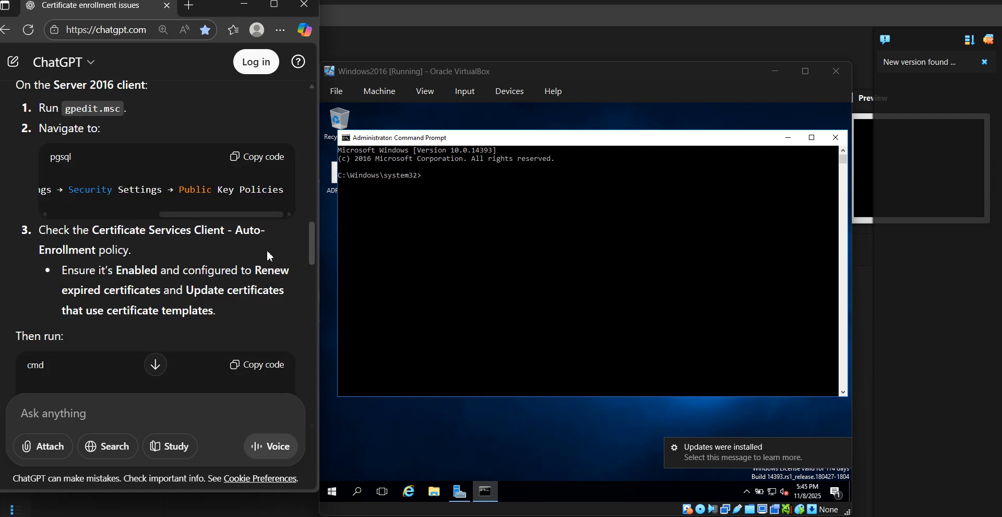
{"action": "left_click_drag", "start_coordinate": [309, 242], "coordinate": [308, 294]}
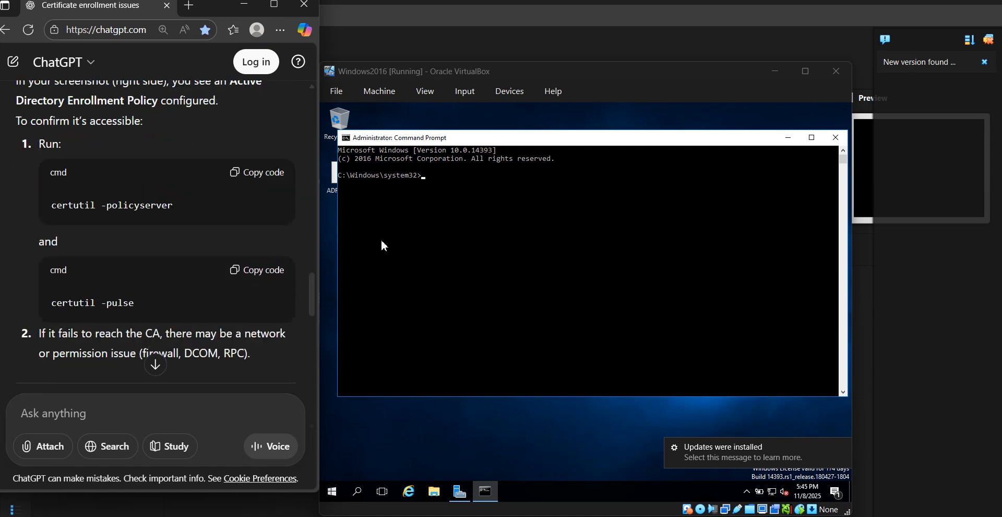
{"action": "left_click", "coordinate": [423, 186]}
{"action": "type", "text": "cer"}
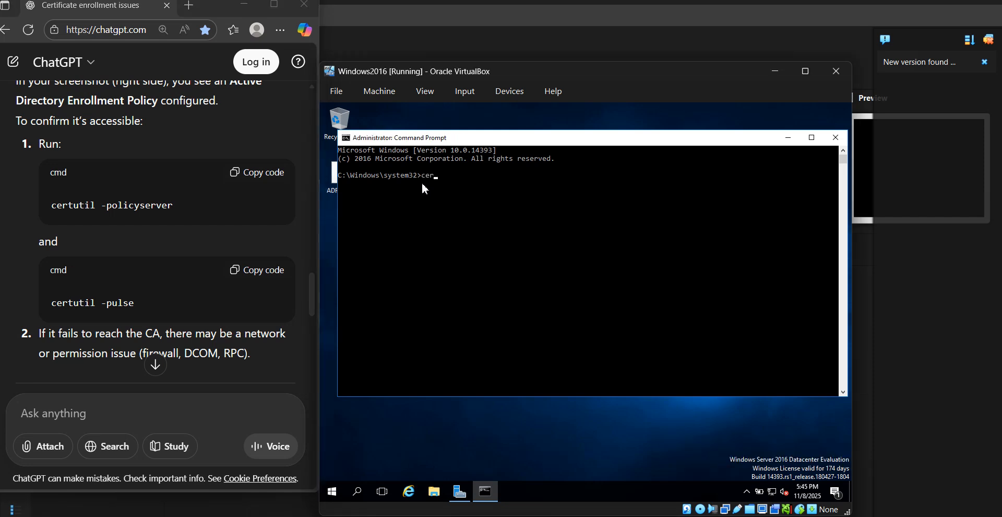
{"action": "type", "text": "tutil -policyserver"}
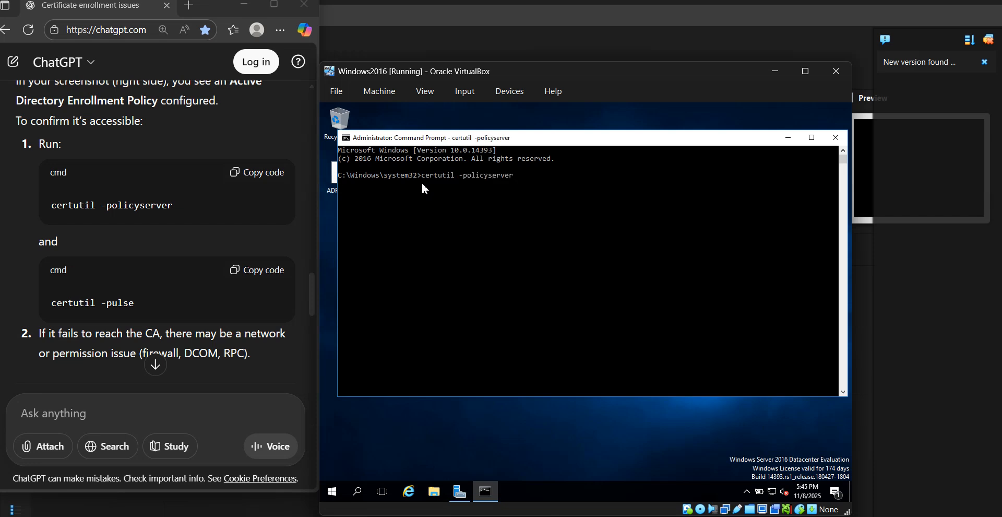
{"action": "key", "text": "Return"}
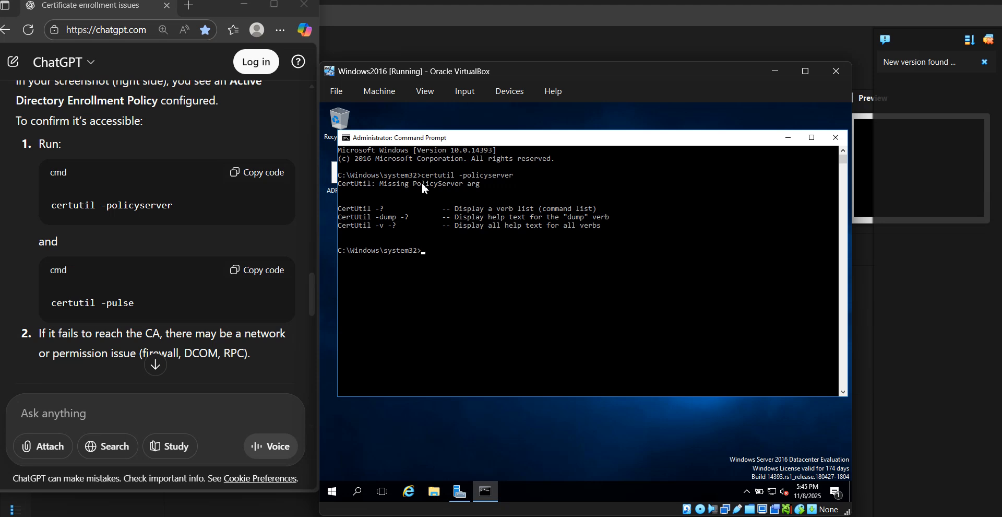
Step: Run certutil -pulse in the administrator Command Prompt
{"action": "key", "text": "Up"}
{"action": "key", "text": "BackSpace"}
{"action": "key", "text": "BackSpace"}
{"action": "key", "text": "BackSpace"}
{"action": "key", "text": "BackSpace"}
{"action": "key", "text": "BackSpace"}
{"action": "key", "text": "BackSpace"}
{"action": "key", "text": "BackSpace"}
{"action": "key", "text": "BackSpace"}
{"action": "key", "text": "BackSpace"}
{"action": "key", "text": "BackSpace"}
{"action": "key", "text": "BackSpace"}
{"action": "type", "text": "ulse"}
{"action": "key", "text": "Return"}
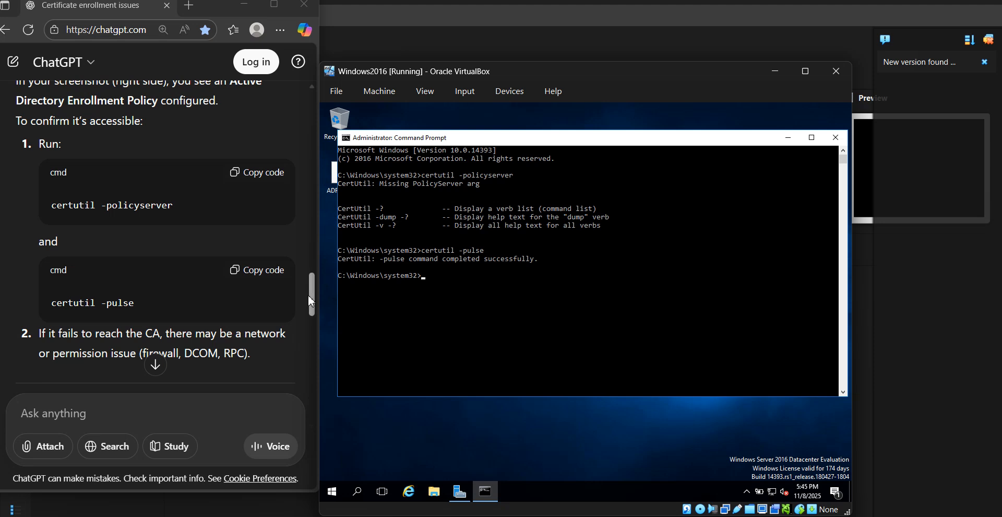
Step: Try to stop the certificate service with net stop certsvc, following ChatGPT's section 5
{"action": "left_click_drag", "start_coordinate": [311, 293], "coordinate": [311, 331]}
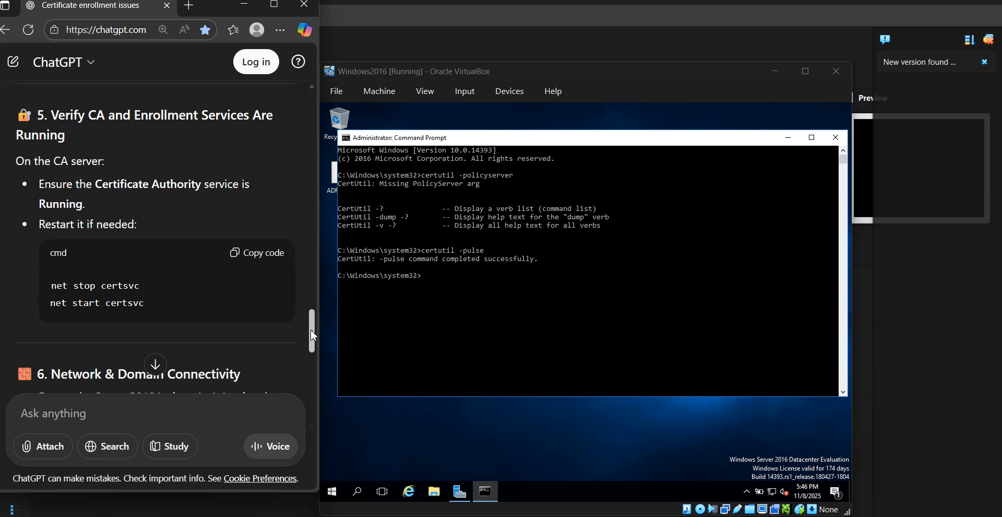
{"action": "left_click", "coordinate": [436, 278]}
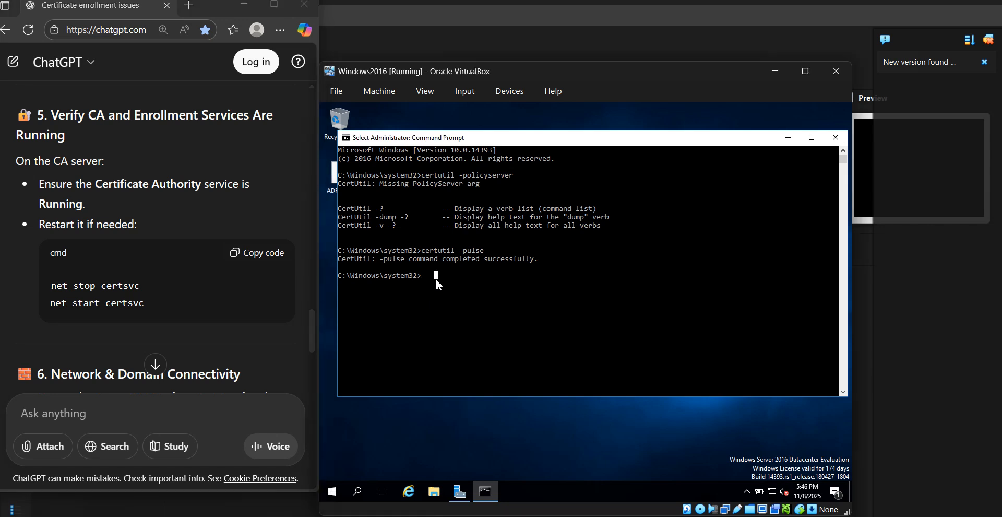
{"action": "type", "text": "n"}
{"action": "key", "text": "BackSpace"}
{"action": "type", "text": "stop certs"}
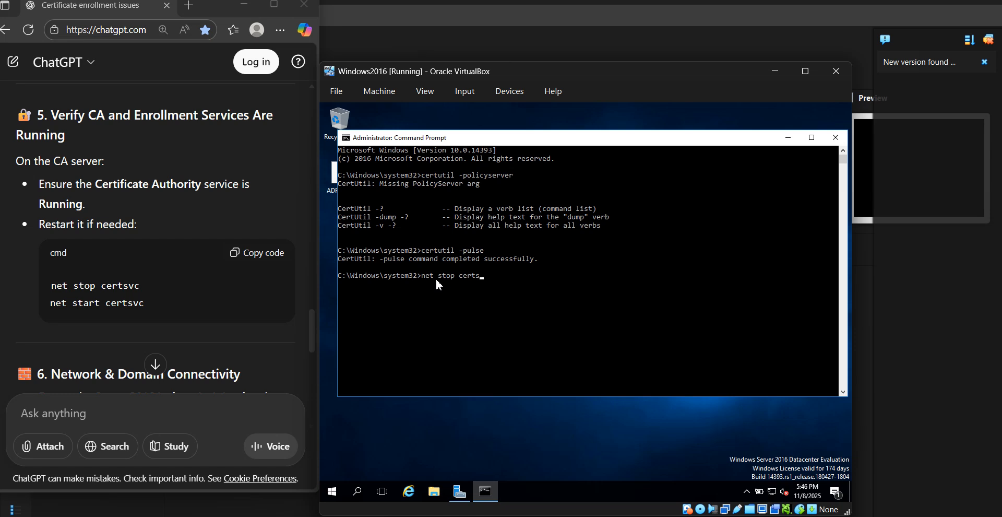
{"action": "type", "text": "rvc"}
{"action": "key", "text": "BackSpace"}
{"action": "key", "text": "BackSpace"}
{"action": "key", "text": "BackSpace"}
{"action": "type", "text": "vc"}
{"action": "key", "text": "Return"}
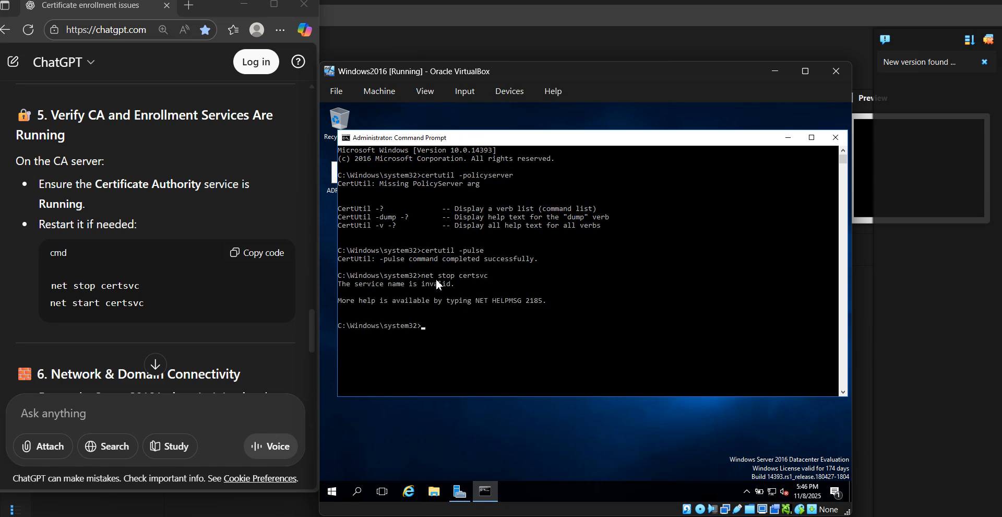
{"action": "left_click", "coordinate": [234, 312]}
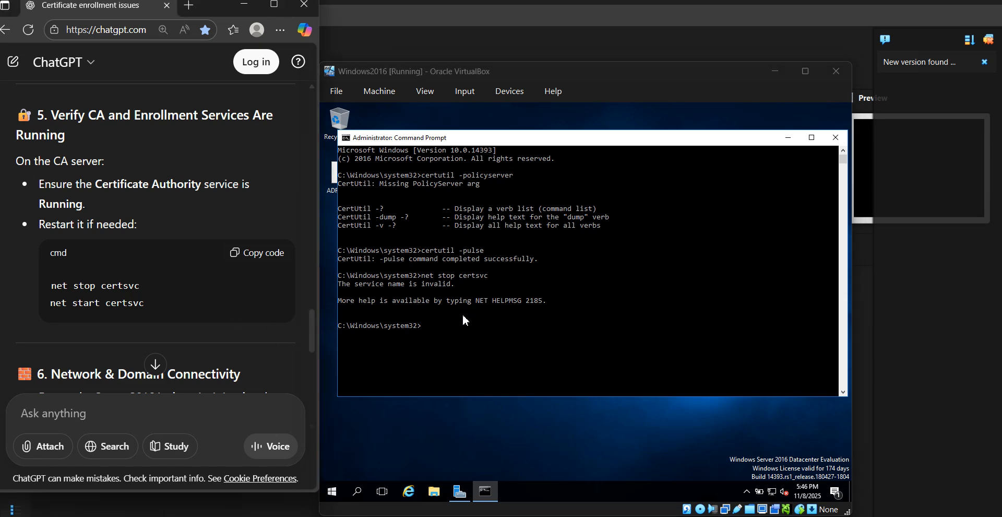
{"action": "type", "text": "cls"}
{"action": "key", "text": "Return"}
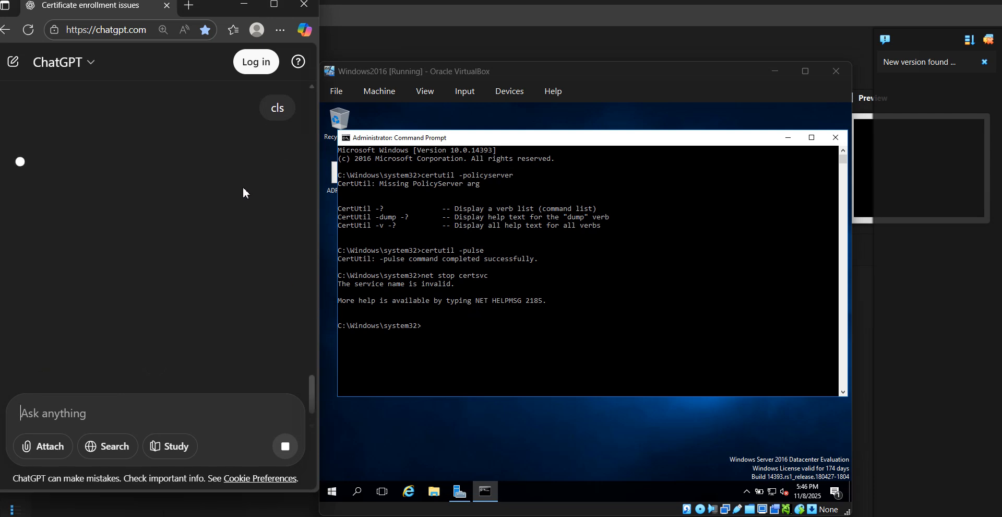
Step: Return to ChatGPT's section 5 on verifying that the CA and enrollment services are running
{"action": "scroll", "coordinate": [245, 193], "scroll_direction": "up", "scroll_amount": 20}
{"action": "scroll", "coordinate": [264, 166], "scroll_direction": "up", "scroll_amount": 14}
{"action": "scroll", "coordinate": [264, 225], "scroll_direction": "down", "scroll_amount": 5}
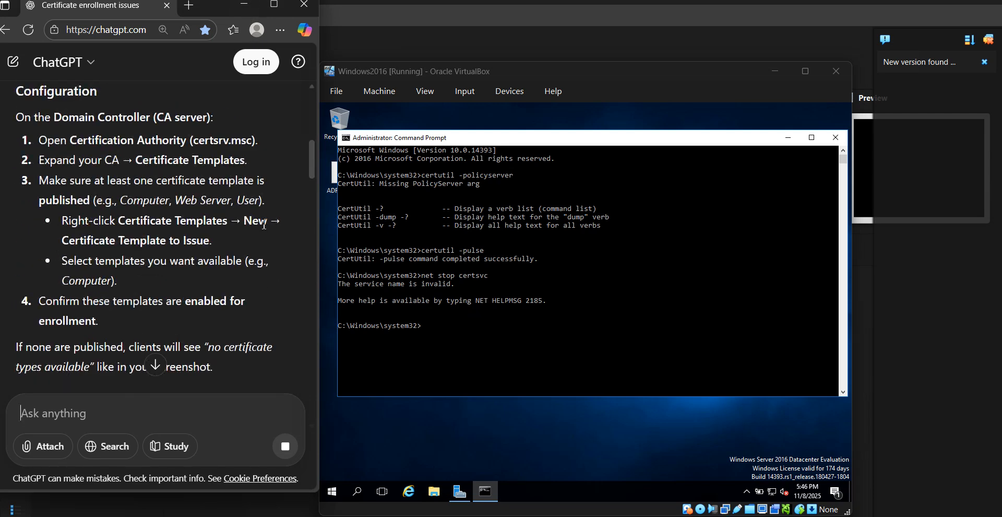
{"action": "scroll", "coordinate": [281, 219], "scroll_direction": "down", "scroll_amount": 5}
{"action": "left_click_drag", "start_coordinate": [307, 202], "coordinate": [308, 318]}
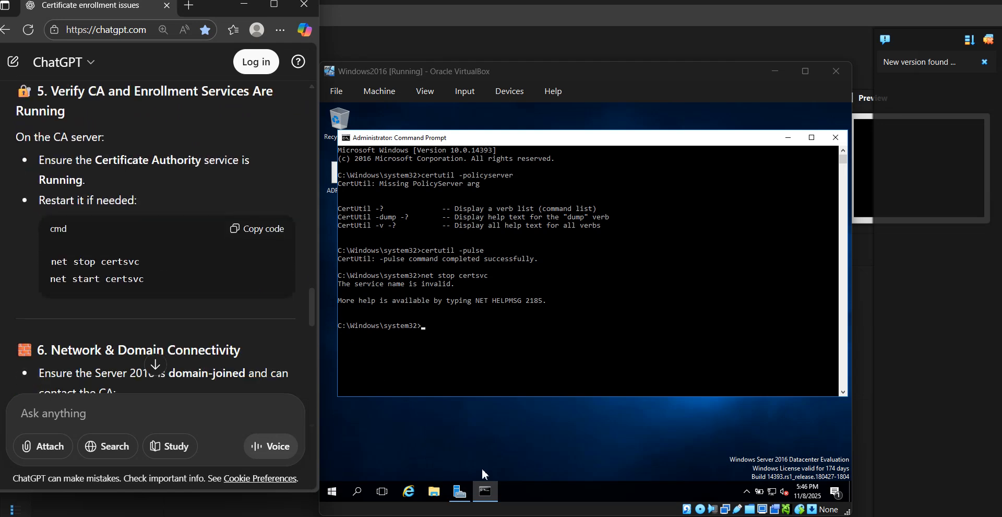
Step: Close the Command Prompt, switch to the Server2025 virtual machine and sign in with the administrator account's password
{"action": "left_click", "coordinate": [836, 138]}
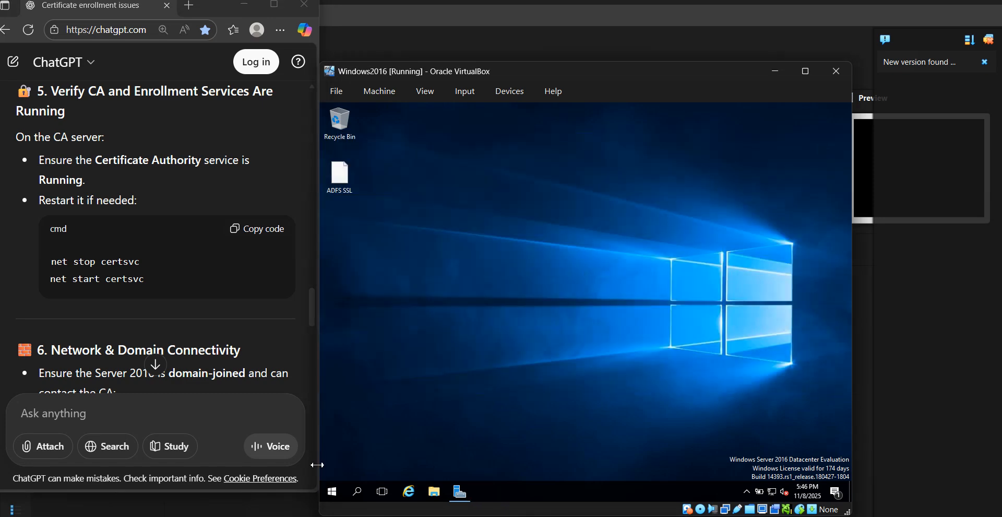
{"action": "mouse_move", "coordinate": [313, 497]}
{"action": "left_click", "coordinate": [320, 480]}
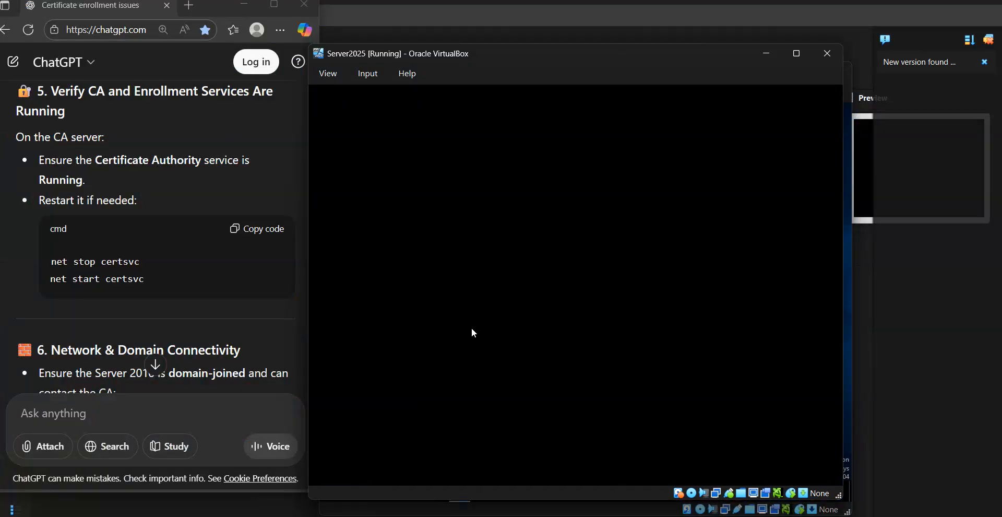
{"action": "left_click", "coordinate": [368, 73]}
{"action": "mouse_move", "coordinate": [434, 97]}
{"action": "left_click", "coordinate": [517, 131]}
{"action": "type", "text": "•••••••••"}
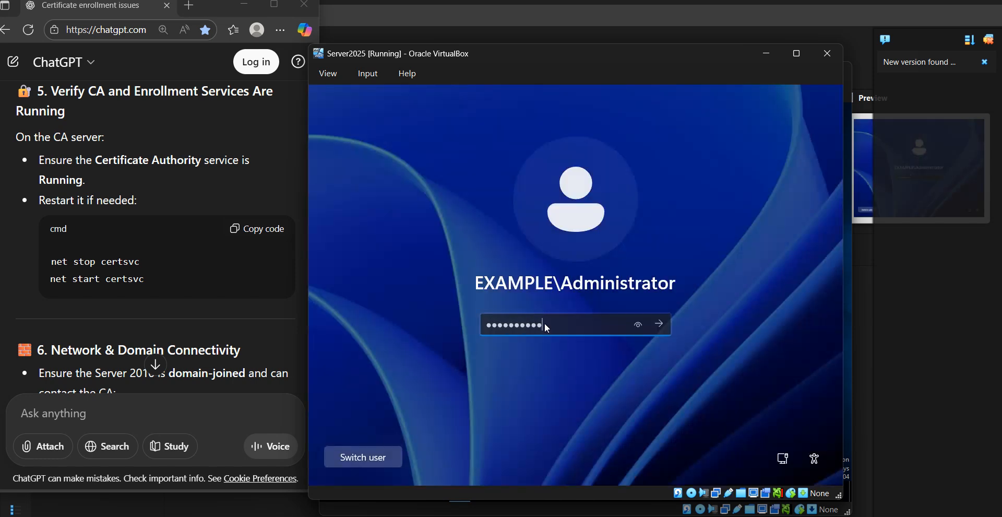
{"action": "key", "text": "Return"}
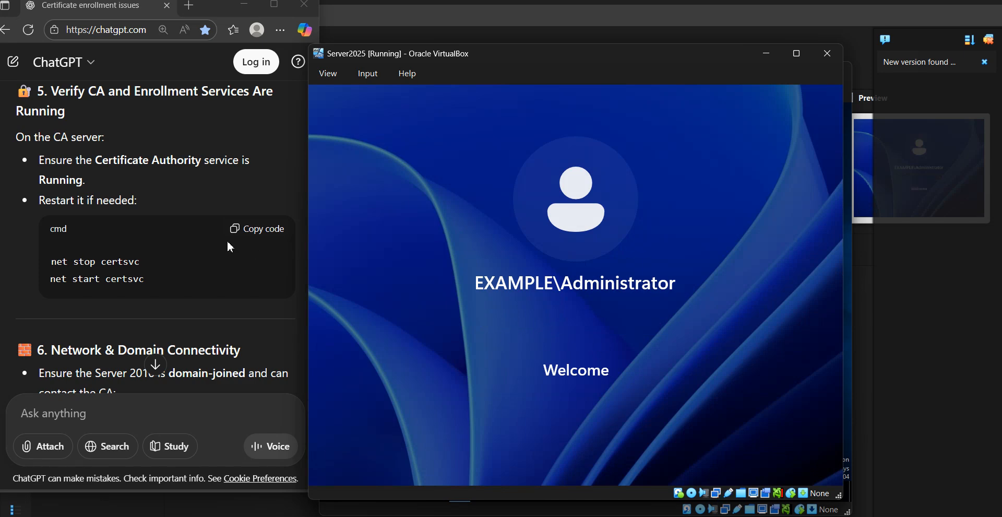
Step: Check the ADFS SSL template's security permissions for ADFS$ and the certificate templates listed in the Certification Authority console
{"action": "scroll", "coordinate": [212, 265], "scroll_direction": "down", "scroll_amount": 6}
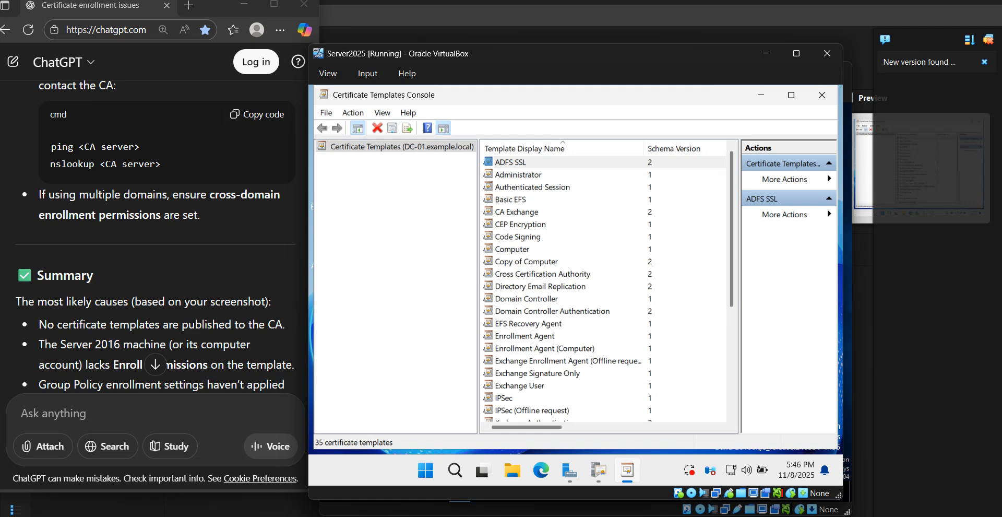
{"action": "left_click", "coordinate": [521, 164]}
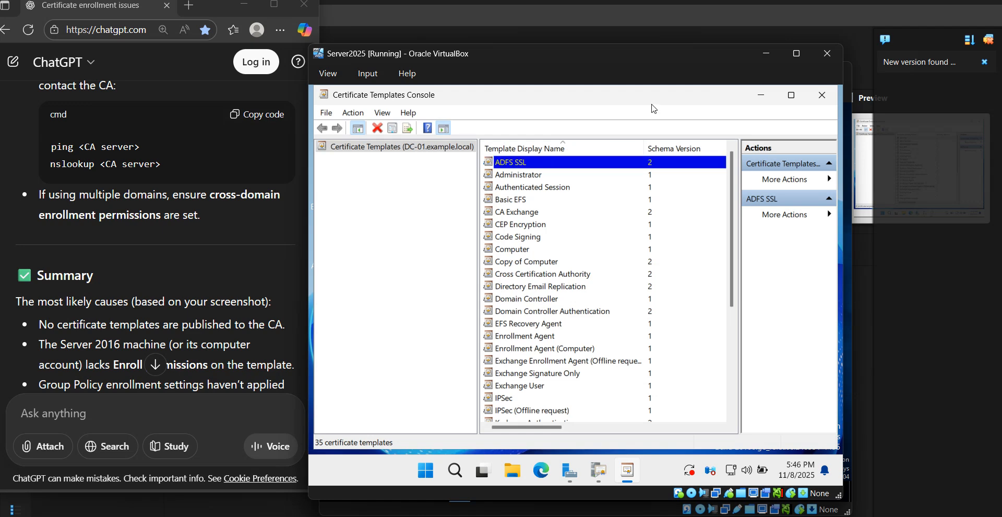
{"action": "double_click", "coordinate": [521, 163]}
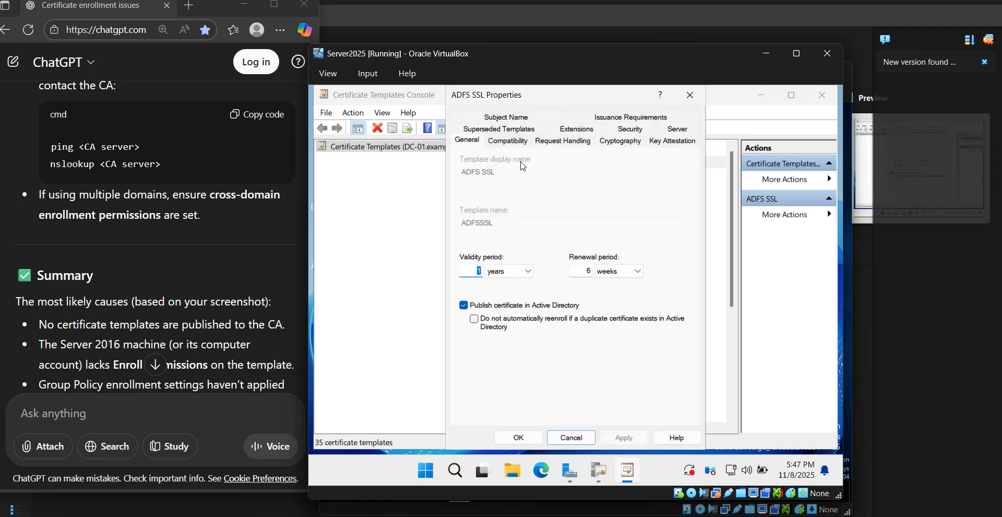
{"action": "left_click", "coordinate": [625, 131]}
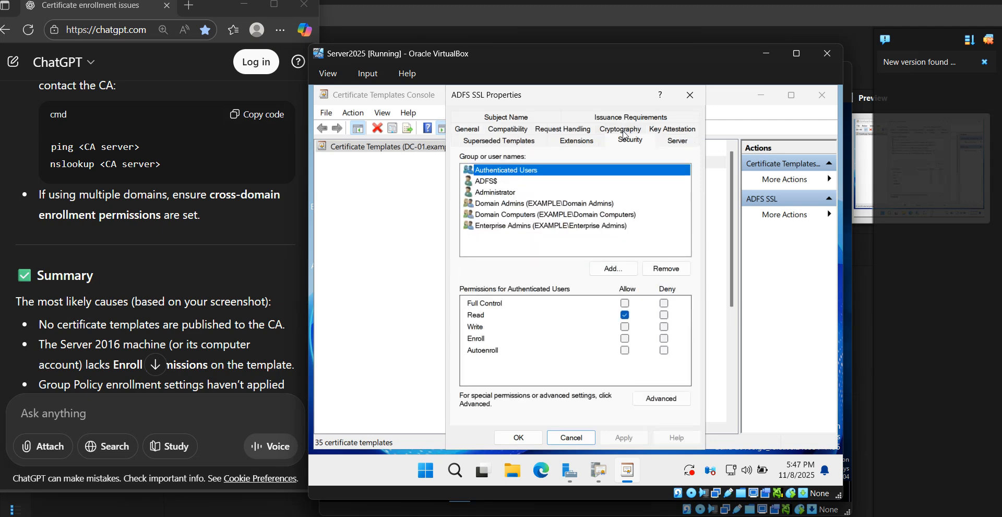
{"action": "left_click", "coordinate": [497, 182]}
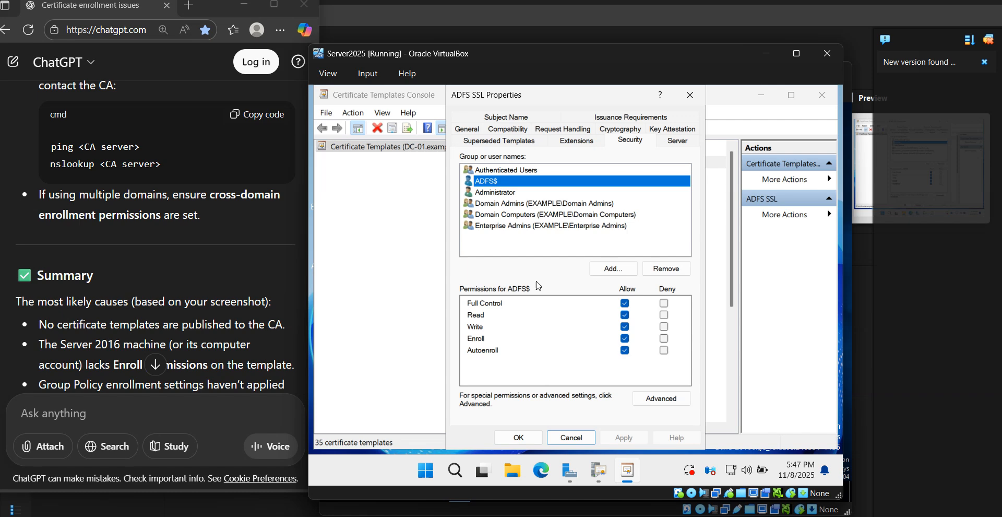
{"action": "left_click", "coordinate": [532, 437]}
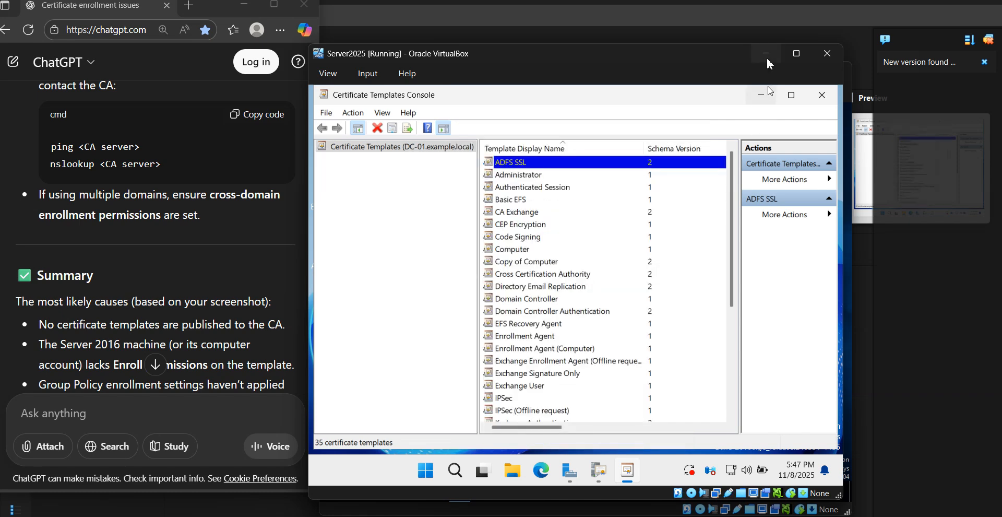
{"action": "left_click", "coordinate": [601, 476]}
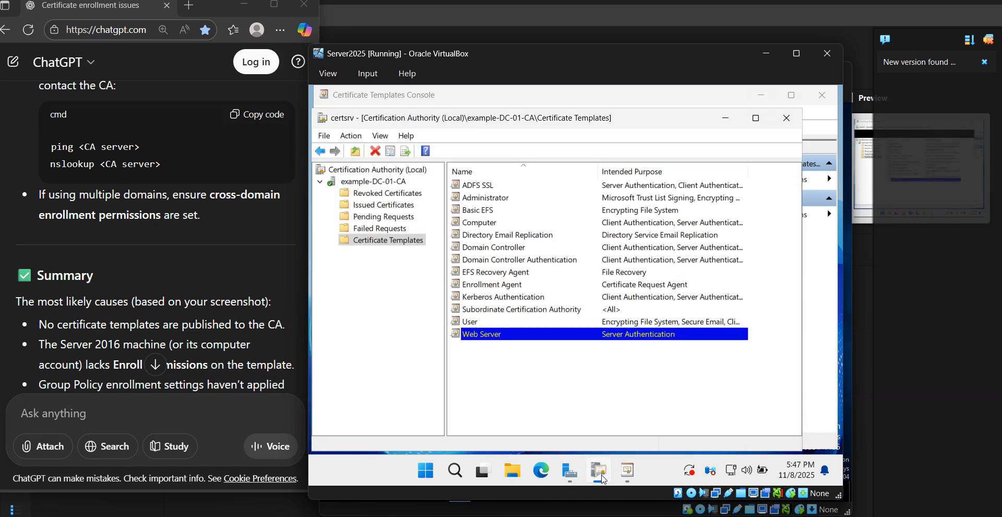
{"action": "left_click", "coordinate": [603, 478]}
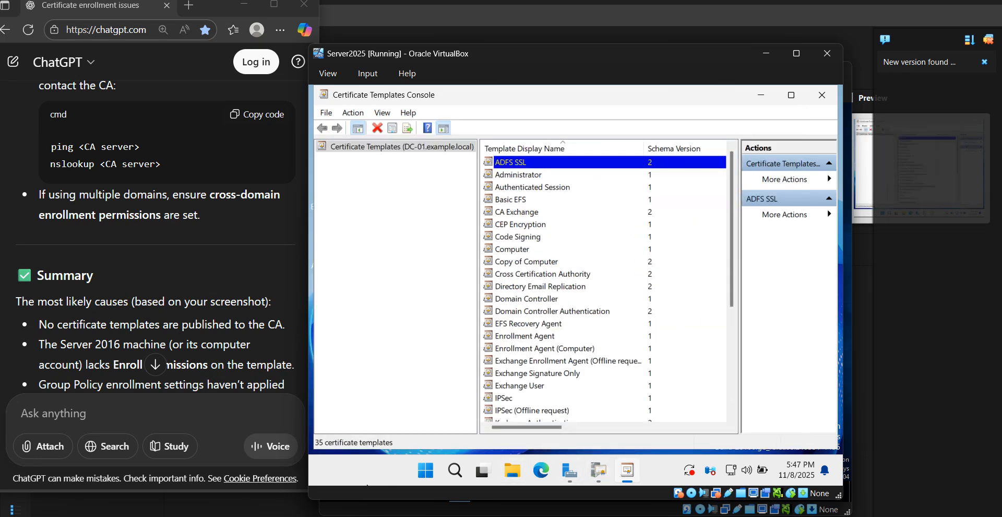
Step: Switch to the Windows2016 virtual machine and launch mmc from Run, approving the elevation request
{"action": "mouse_move", "coordinate": [237, 515]}
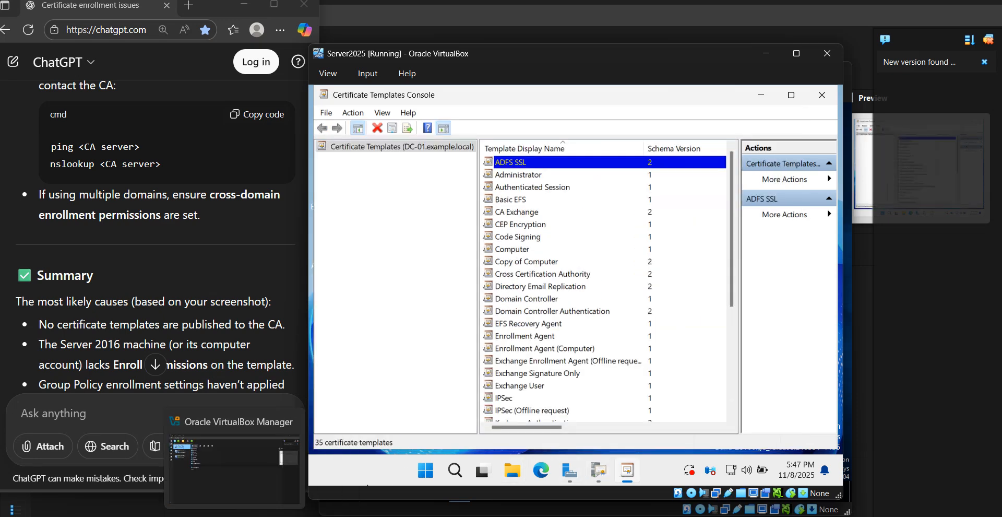
{"action": "left_click", "coordinate": [219, 459]}
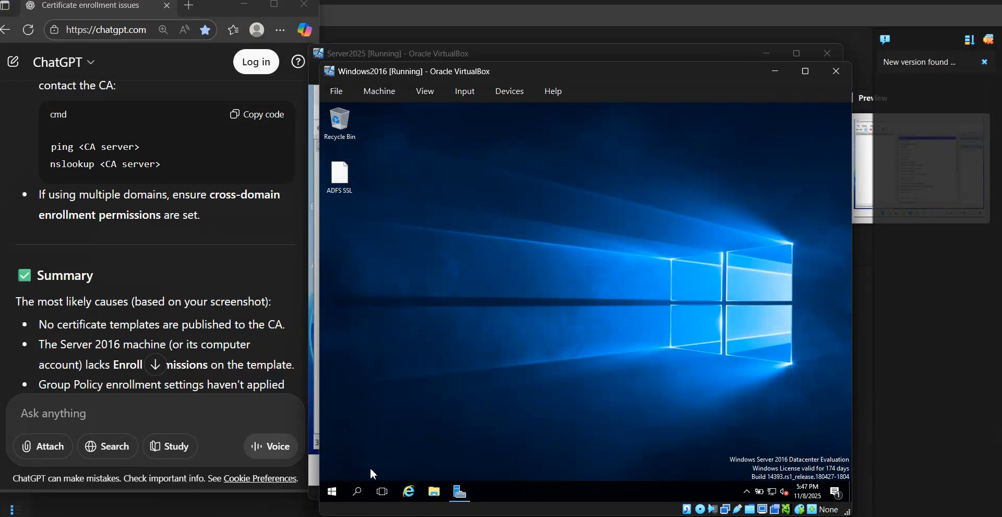
{"action": "right_click", "coordinate": [332, 491]}
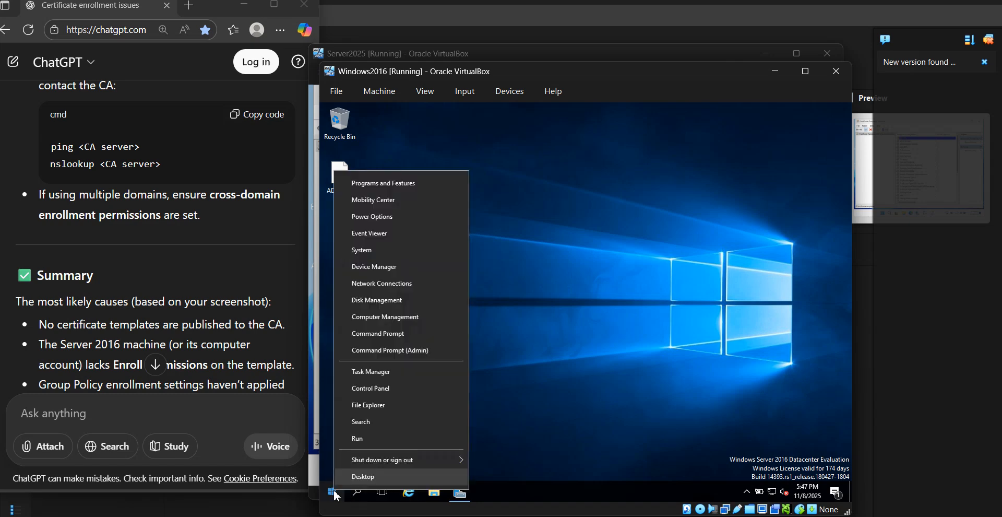
{"action": "left_click", "coordinate": [371, 440]}
{"action": "type", "text": "mmc"}
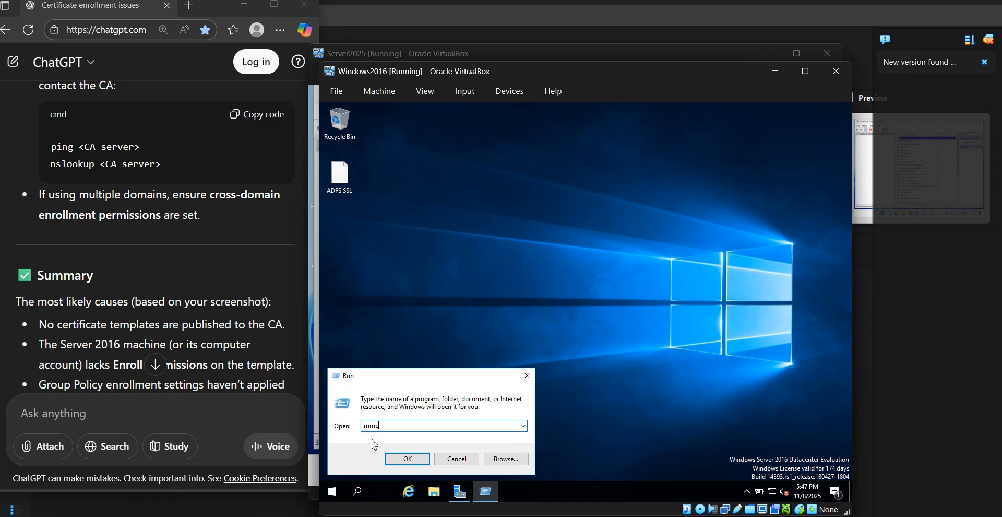
{"action": "key", "text": "Return"}
{"action": "left_click", "coordinate": [515, 355]}
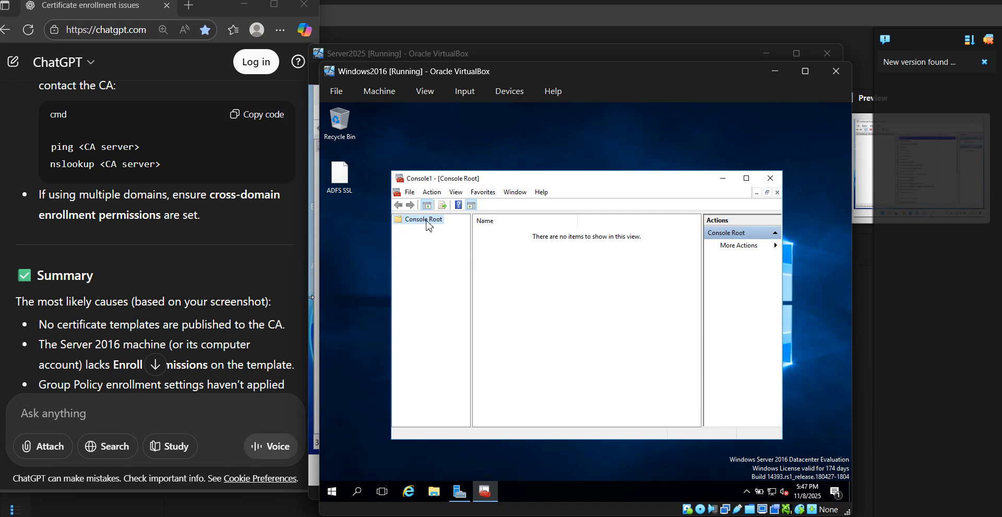
Step: Maximize the Windows2016 virtual machine and add the Certificates snap-in for the computer account on the local computer to the console
{"action": "right_click", "coordinate": [425, 222]}
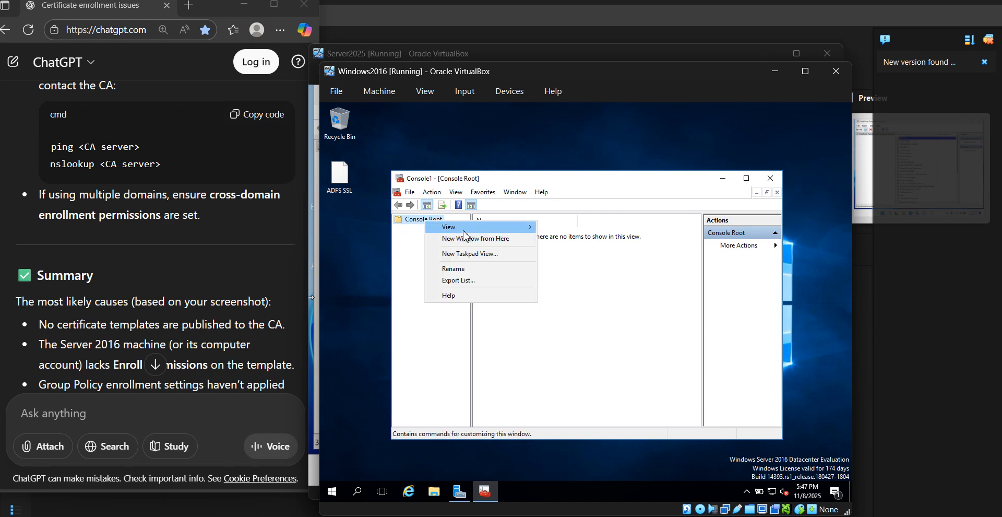
{"action": "left_click", "coordinate": [806, 71]}
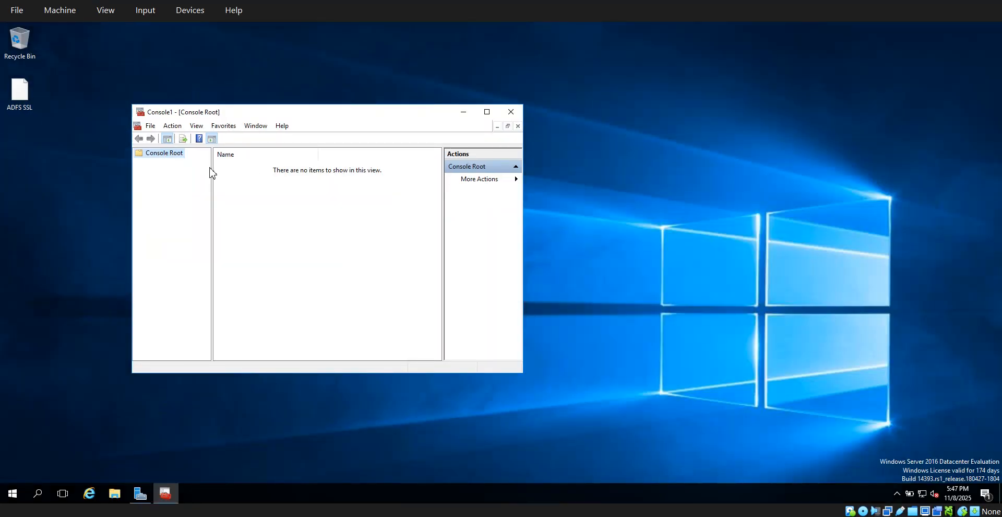
{"action": "right_click", "coordinate": [173, 156]}
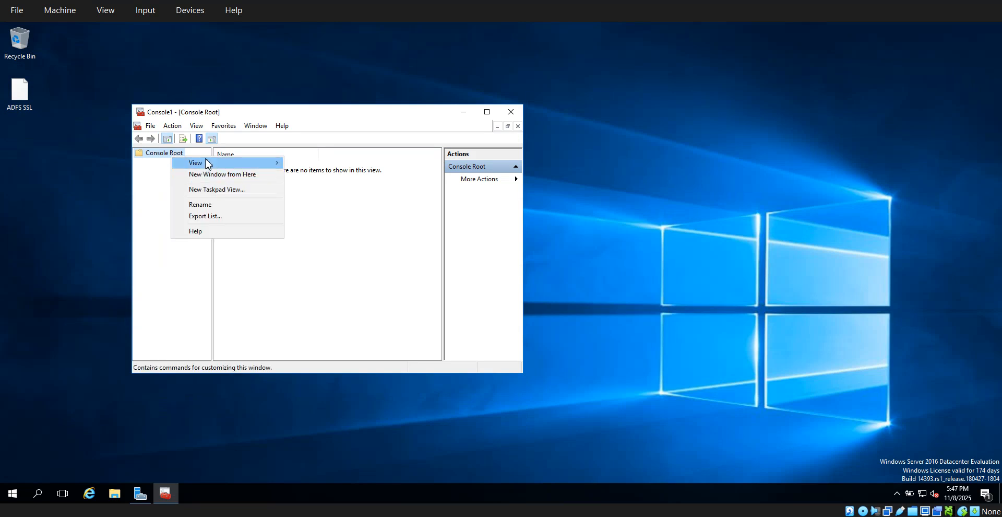
{"action": "right_click", "coordinate": [156, 161]}
{"action": "left_click", "coordinate": [150, 126]}
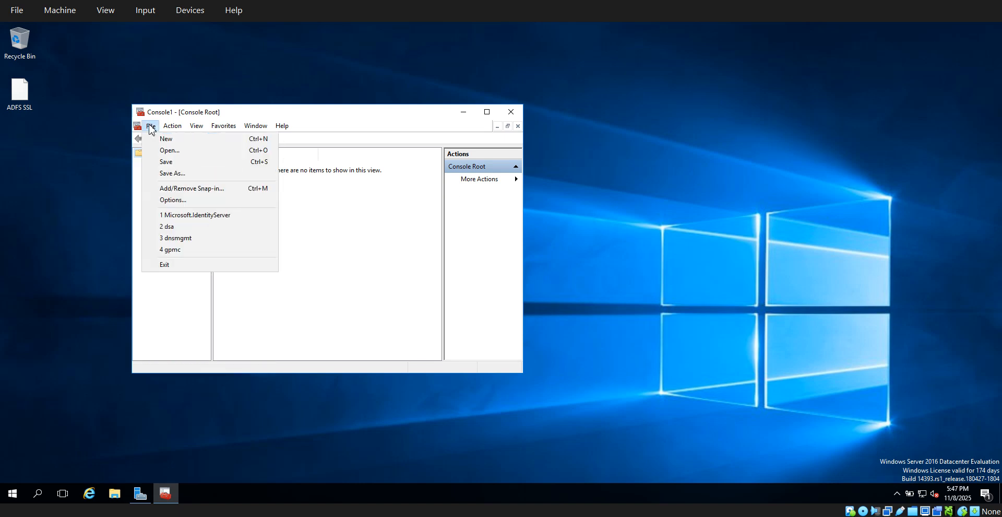
{"action": "left_click", "coordinate": [189, 188]}
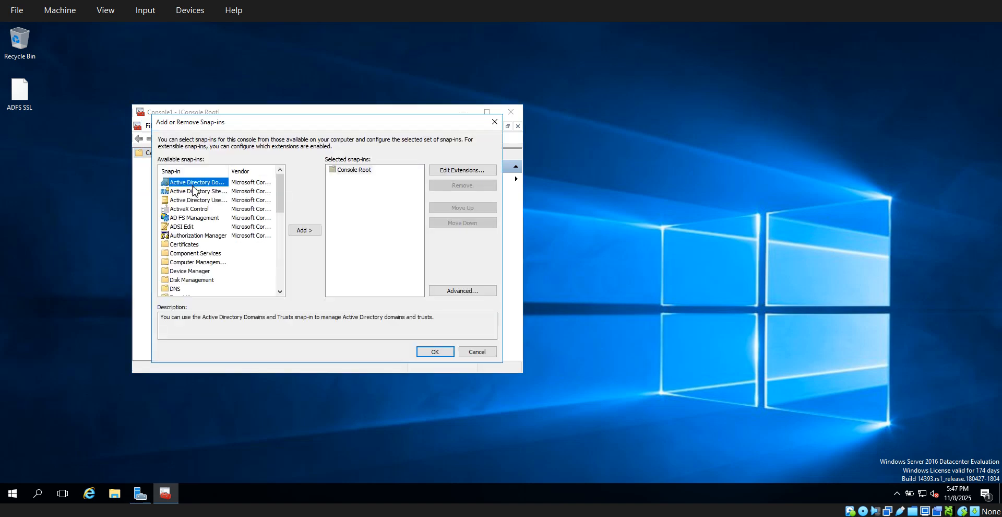
{"action": "left_click", "coordinate": [195, 244]}
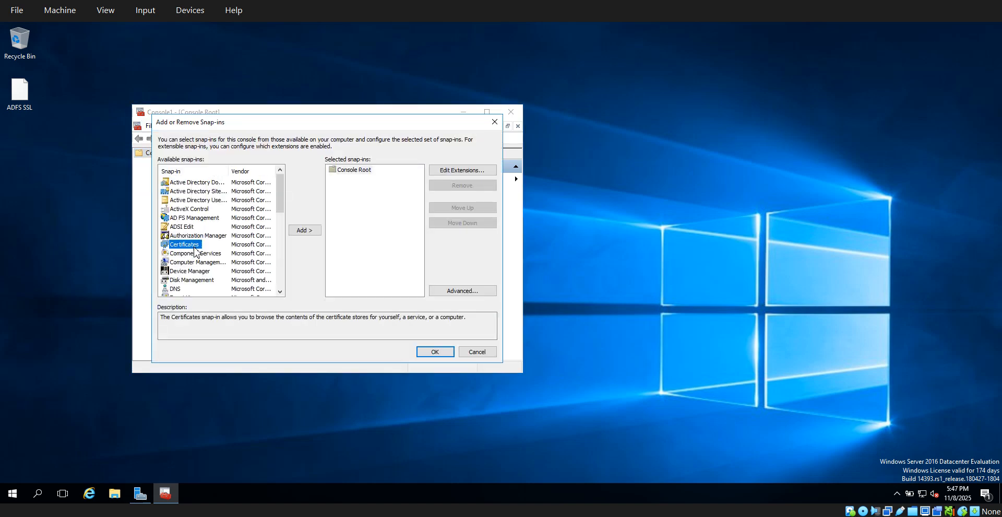
{"action": "left_click", "coordinate": [305, 229]}
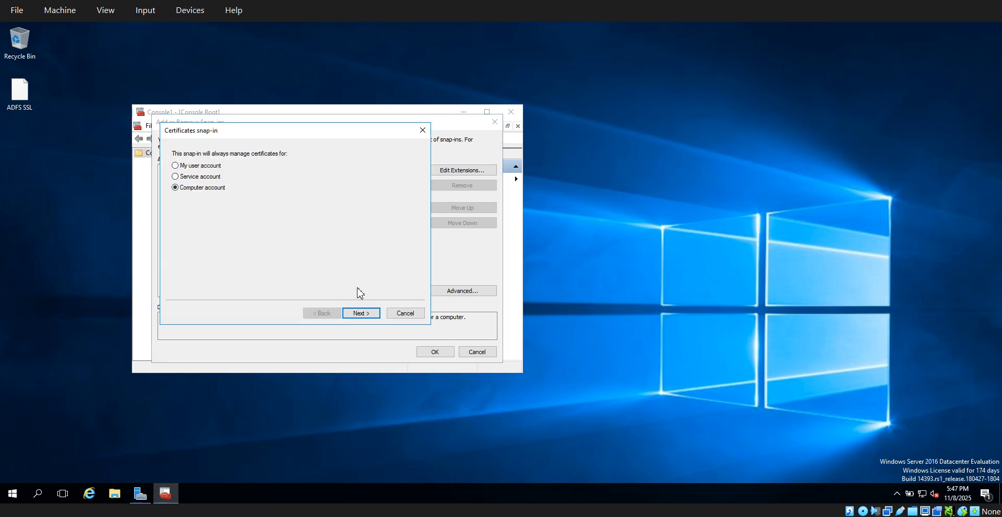
{"action": "left_click", "coordinate": [358, 312]}
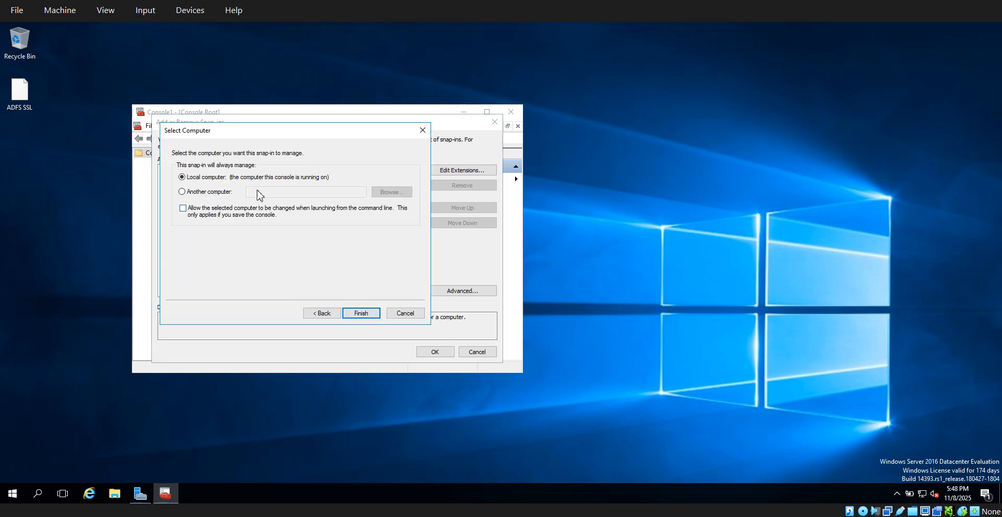
{"action": "left_click", "coordinate": [360, 313]}
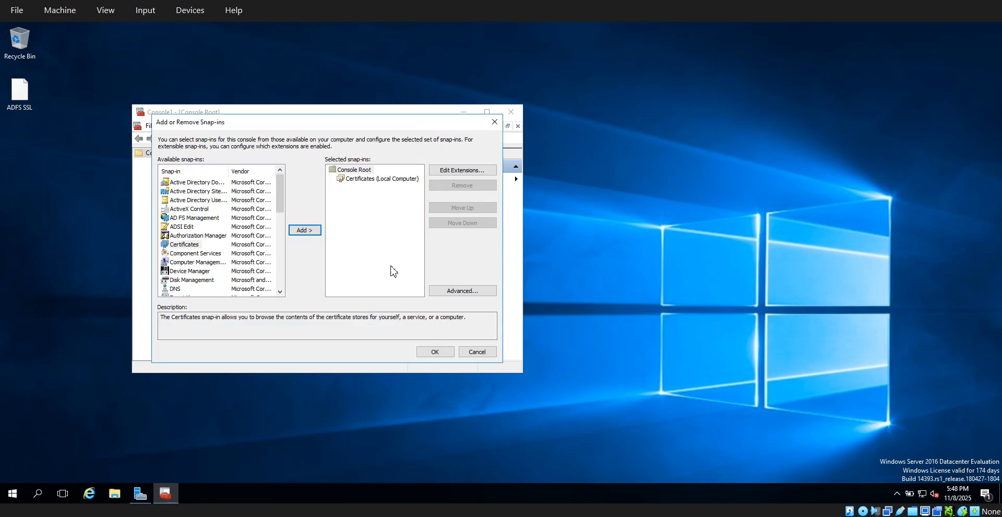
{"action": "left_click", "coordinate": [432, 351]}
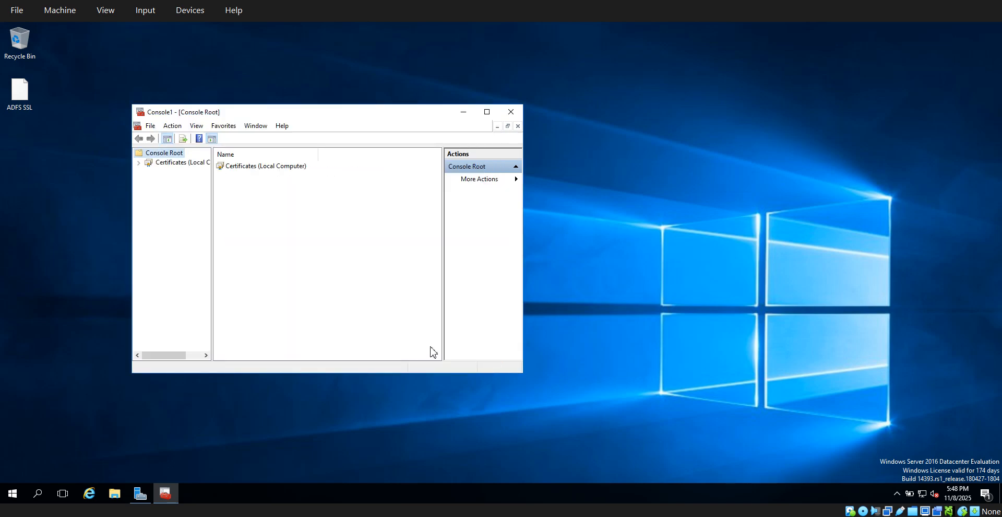
Step: Request a new certificate in the local computer's Personal store using the Active Directory Enrollment Policy
{"action": "left_click", "coordinate": [169, 163]}
{"action": "left_click", "coordinate": [139, 162]}
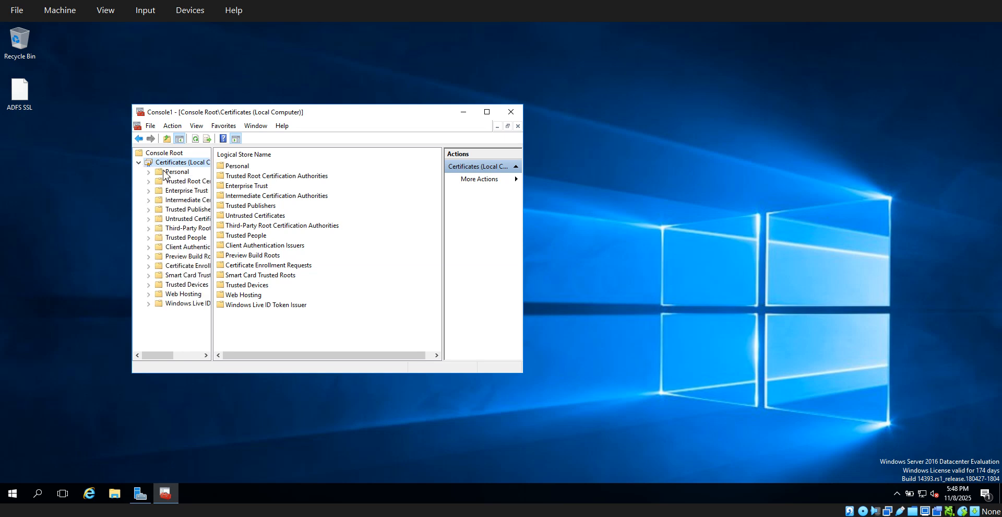
{"action": "left_click", "coordinate": [153, 173]}
{"action": "right_click", "coordinate": [167, 172]}
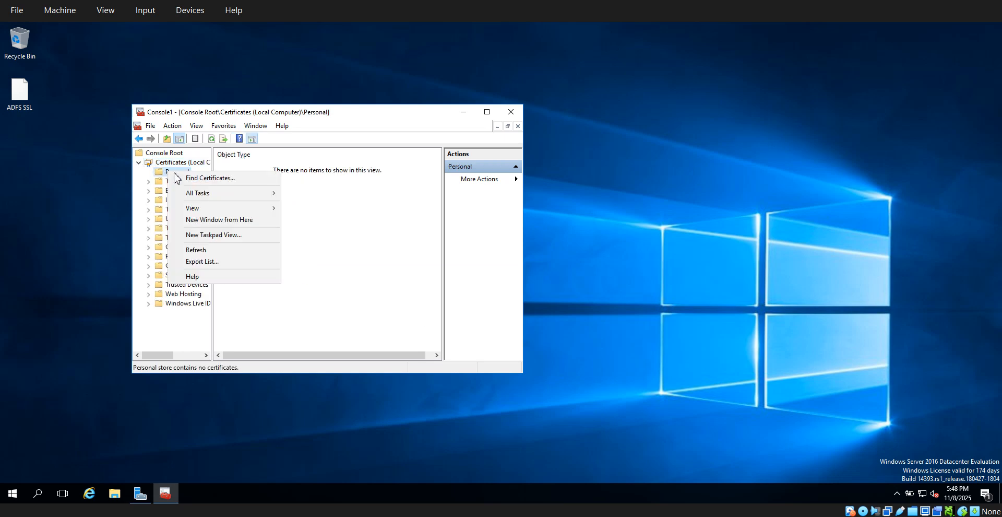
{"action": "mouse_move", "coordinate": [206, 192]}
{"action": "left_click", "coordinate": [313, 207]}
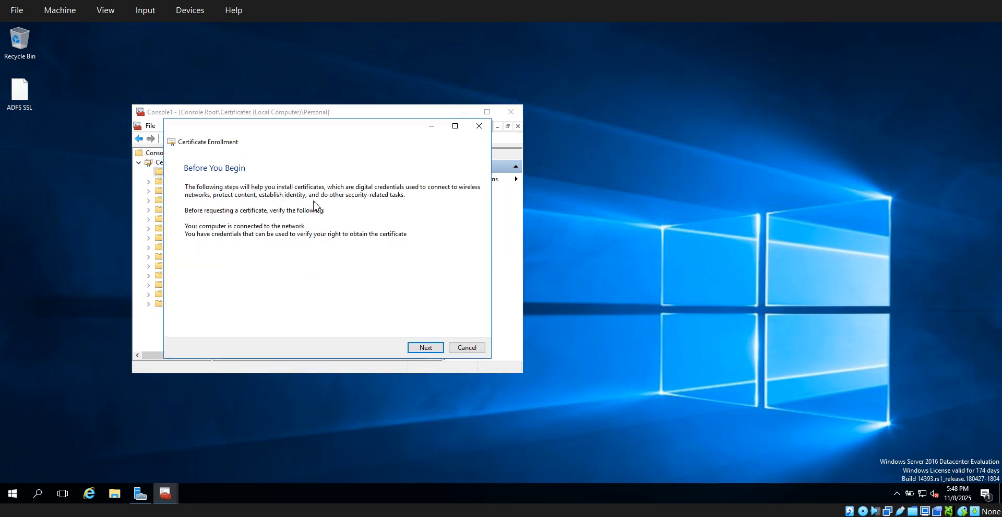
{"action": "left_click", "coordinate": [419, 343]}
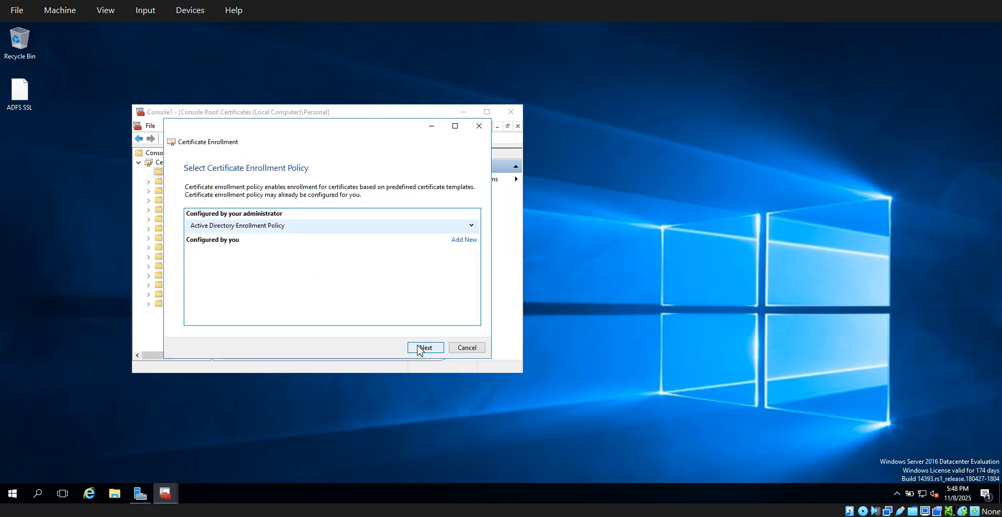
{"action": "left_click", "coordinate": [418, 348]}
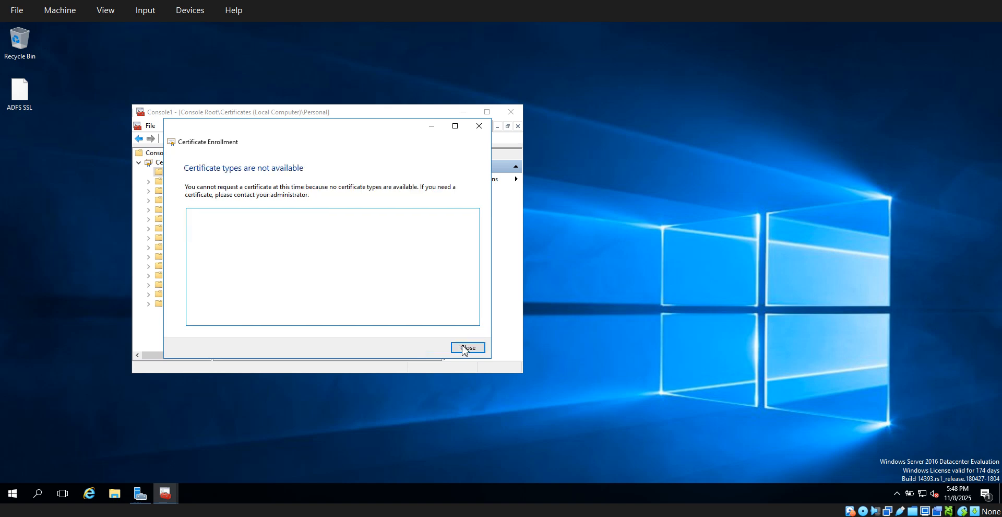
{"action": "left_click", "coordinate": [263, 368]}
{"action": "left_click", "coordinate": [832, 516]}
{"action": "right_click", "coordinate": [812, 494]}
{"action": "left_click", "coordinate": [785, 473]}
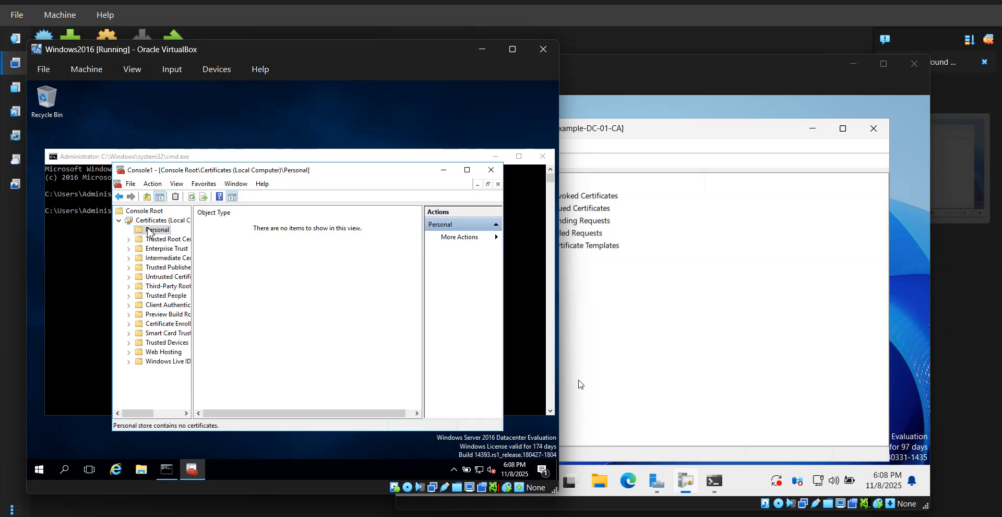
Step: Start a certificate import into the Personal store and look for the certificate file in Desktop, Downloads and Documents
{"action": "right_click", "coordinate": [149, 232]}
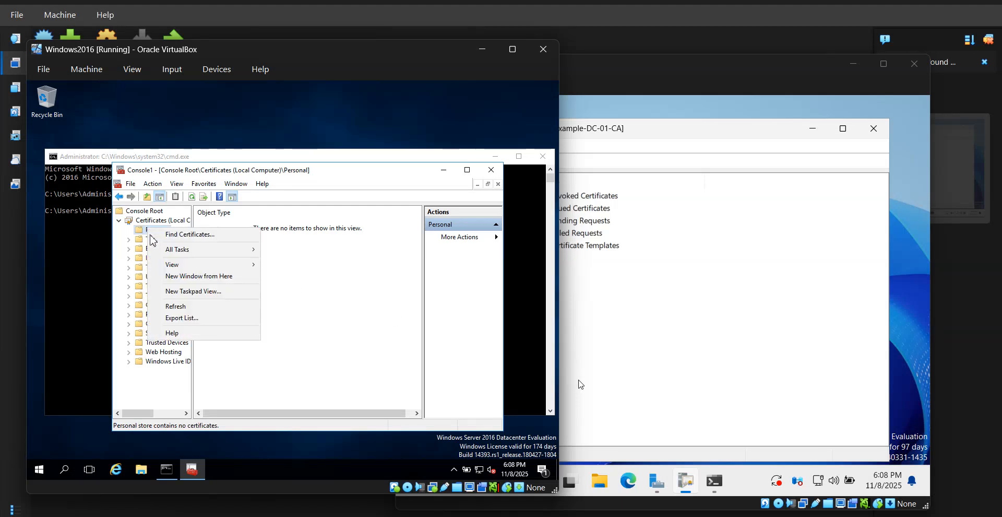
{"action": "mouse_move", "coordinate": [177, 253]}
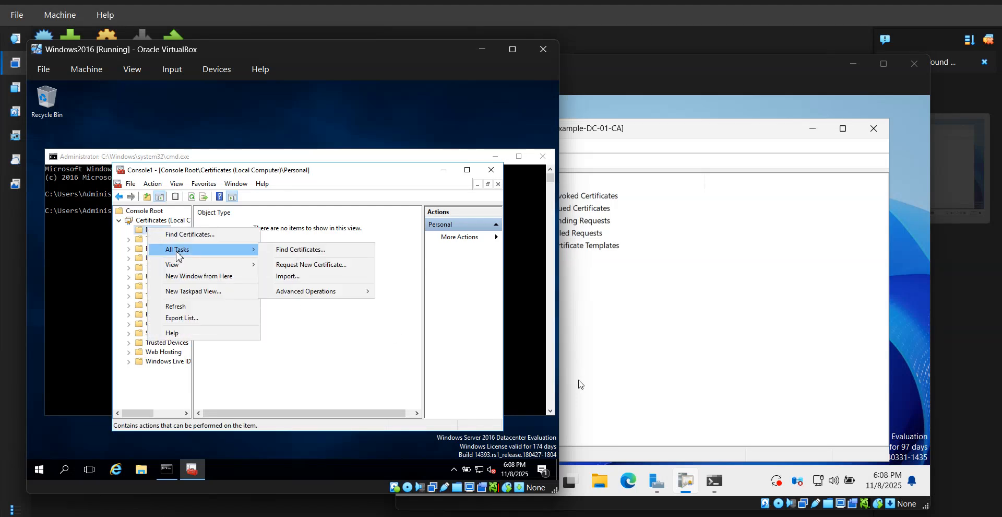
{"action": "left_click", "coordinate": [287, 276]}
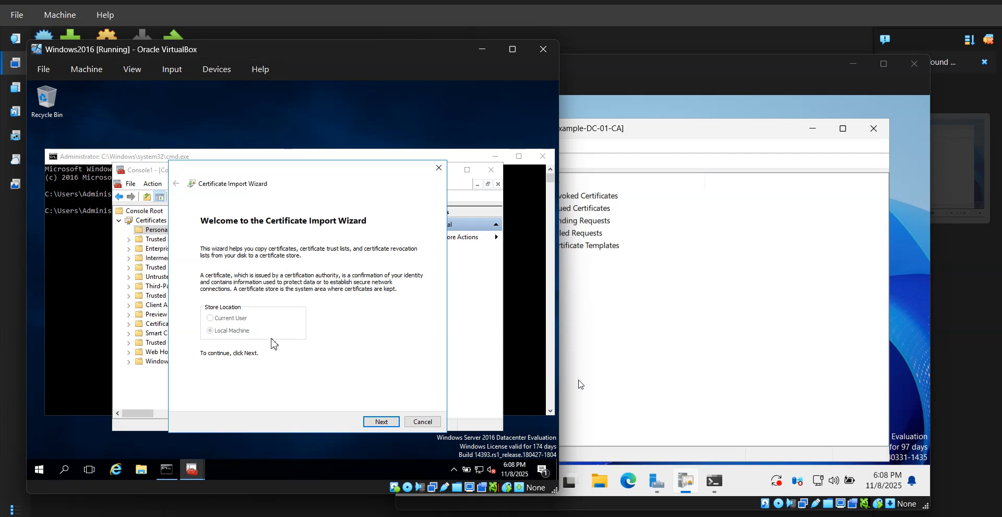
{"action": "left_click", "coordinate": [381, 421]}
{"action": "left_click", "coordinate": [404, 268]}
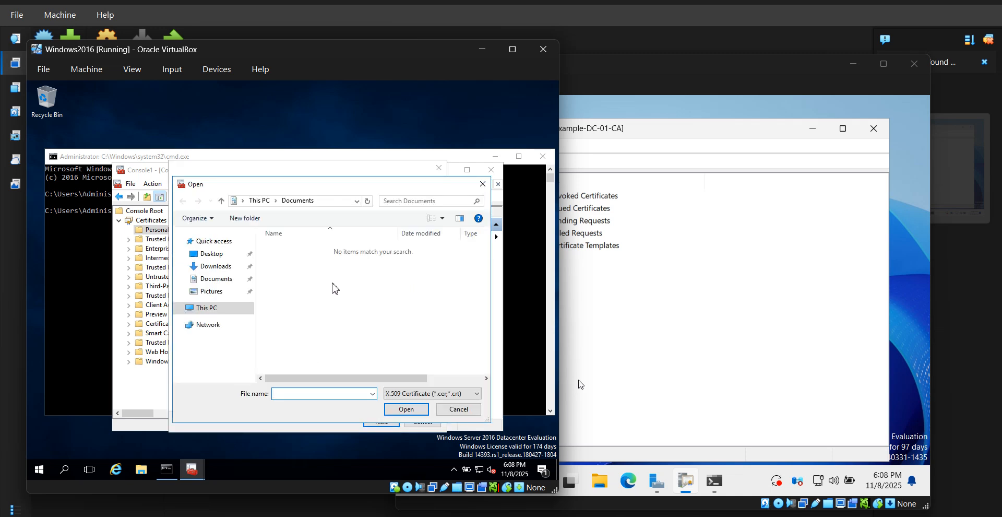
{"action": "left_click", "coordinate": [214, 254]}
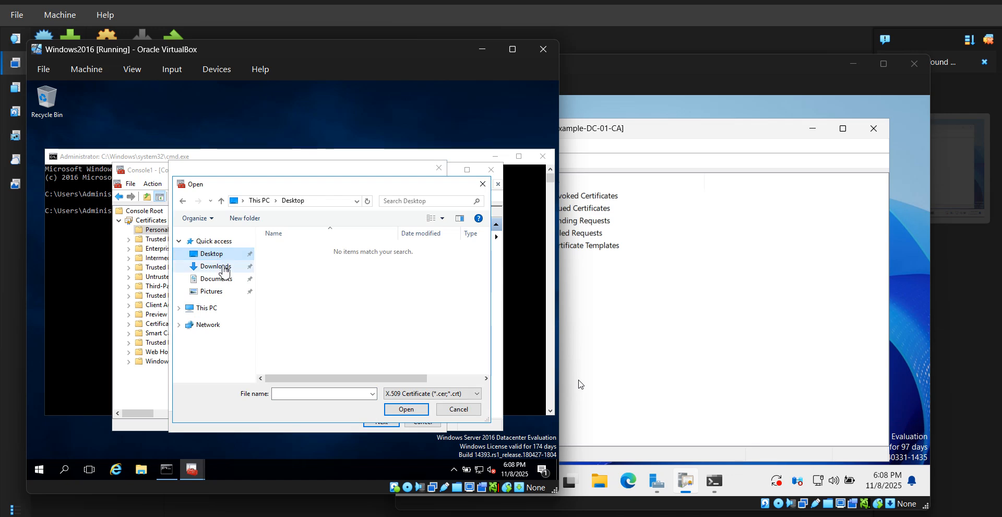
{"action": "left_click", "coordinate": [224, 269]}
{"action": "left_click", "coordinate": [219, 282]}
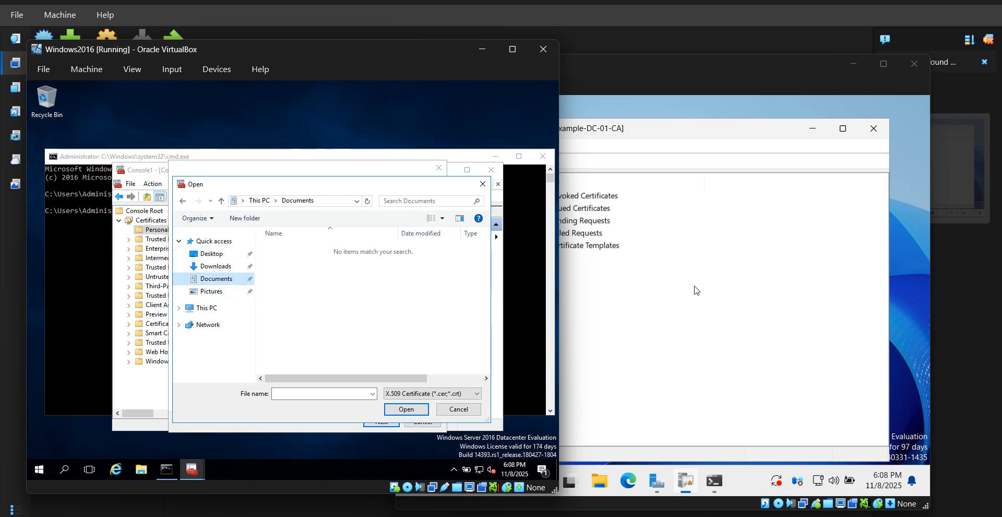
Step: Switch to the Server2025 virtual machine and minimize the Certification Authority console to expose the desktop
{"action": "left_click", "coordinate": [716, 287]}
{"action": "left_click", "coordinate": [812, 130]}
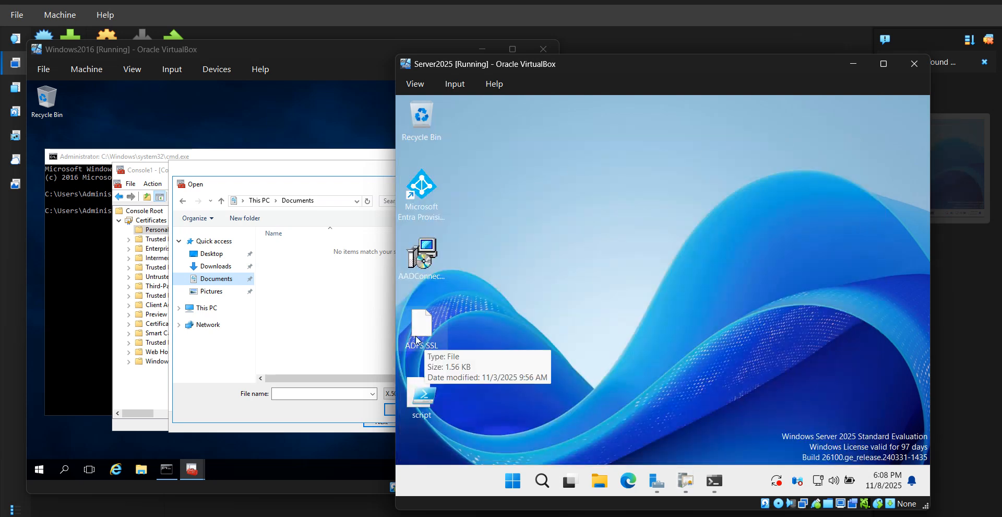
{"action": "left_click", "coordinate": [40, 473]}
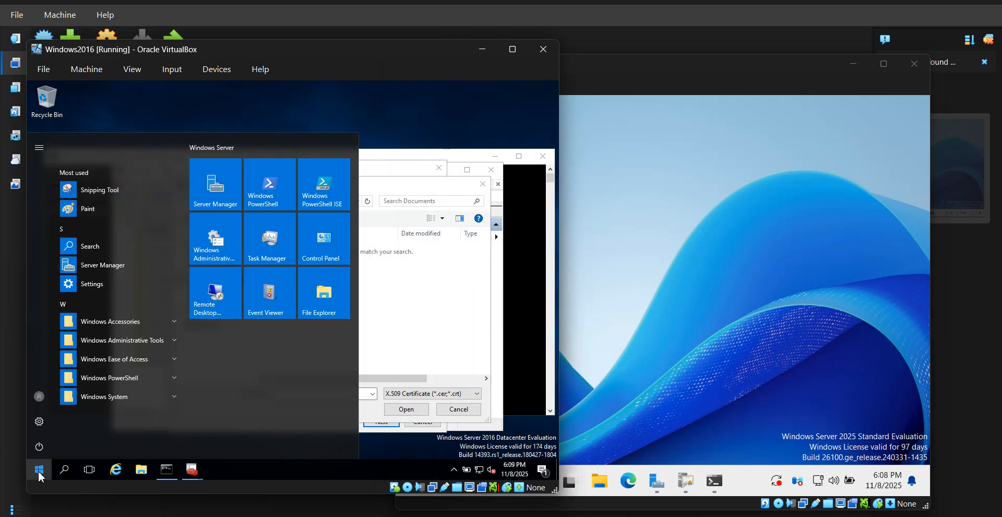
{"action": "right_click", "coordinate": [40, 474]}
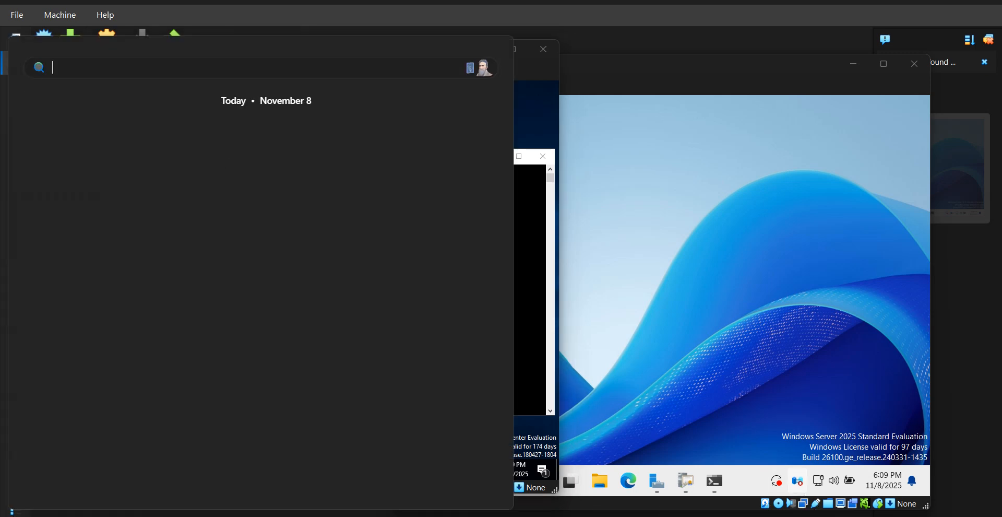
{"action": "left_click", "coordinate": [821, 505]}
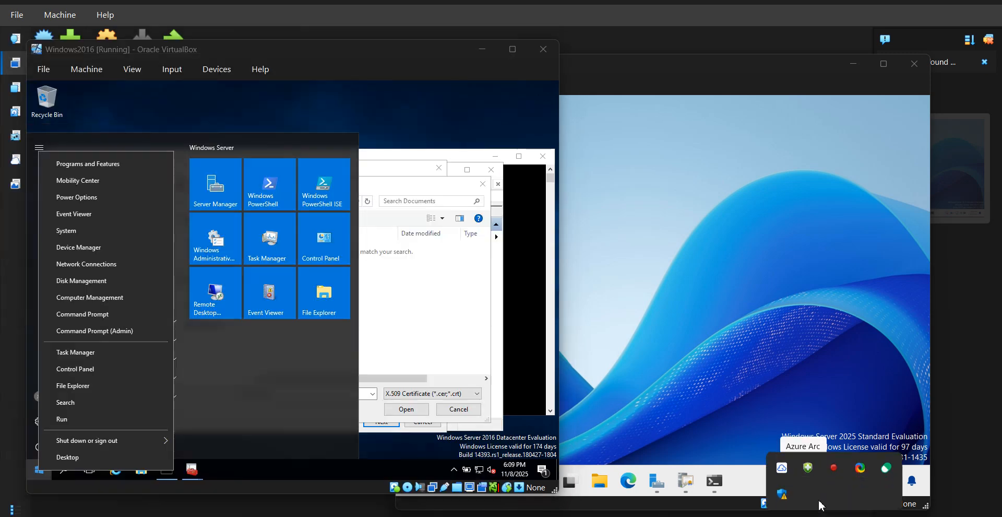
{"action": "right_click", "coordinate": [834, 467]}
{"action": "left_click", "coordinate": [807, 443]}
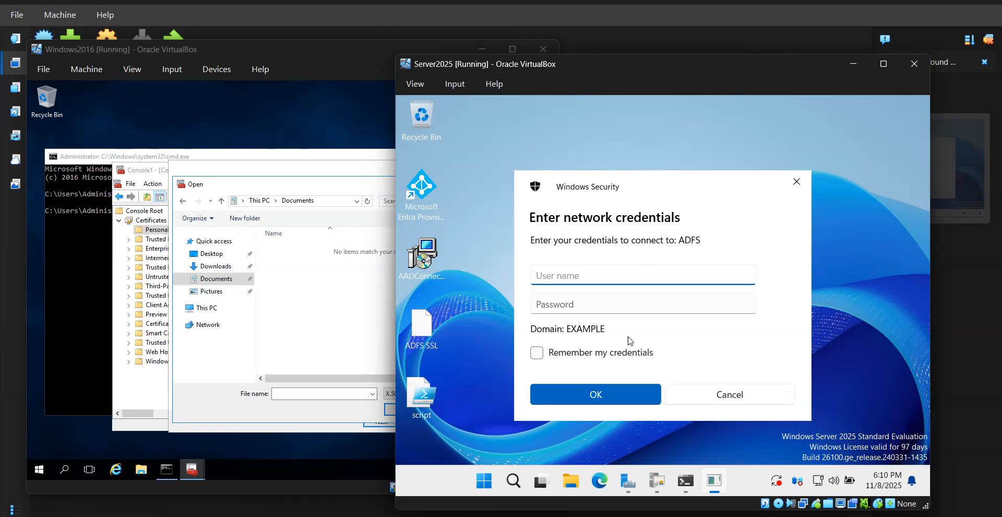
Step: Try to connect to ADFS by entering the user name Administrator and the account password in the network credentials prompt
{"action": "type", "text": "Administartor"}
{"action": "key", "text": "Tab"}
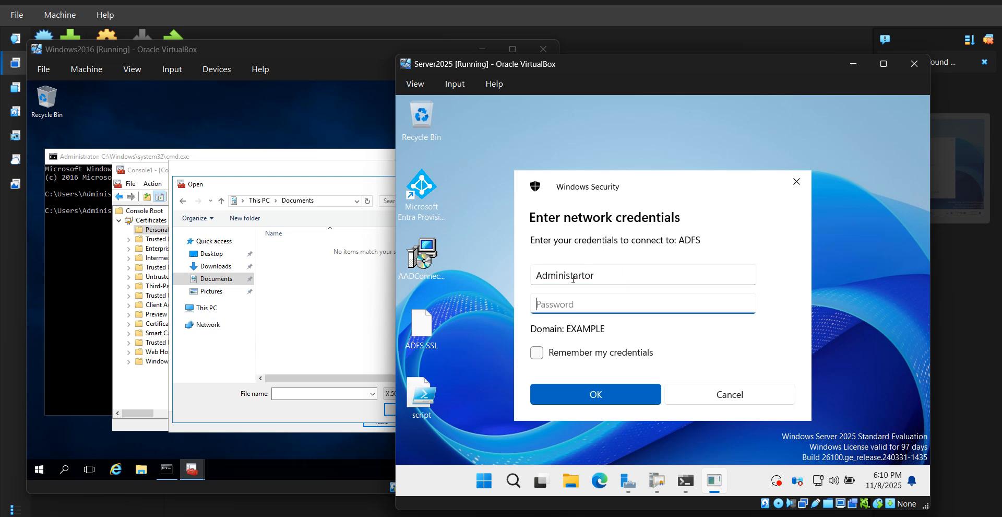
{"action": "left_click_drag", "start_coordinate": [573, 278], "coordinate": [633, 275]}
{"action": "type", "text": "r"}
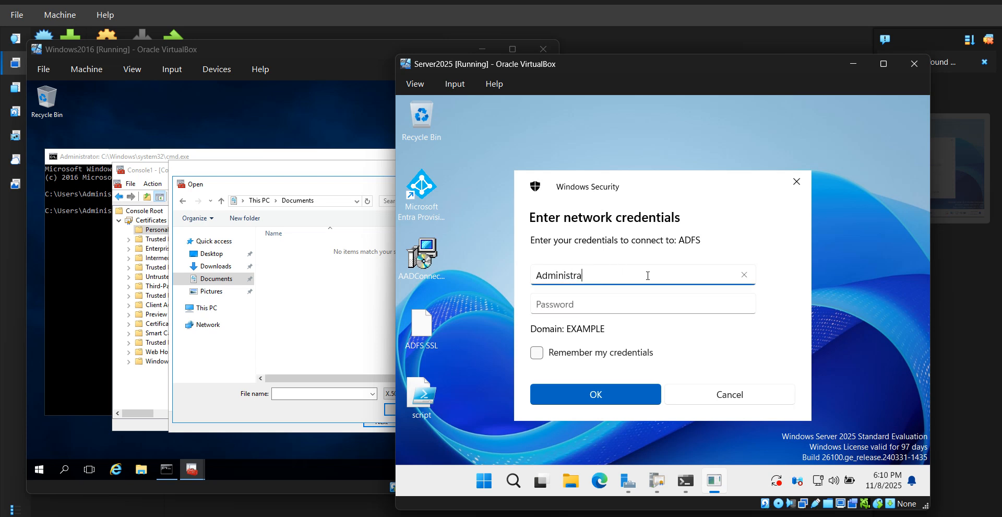
{"action": "type", "text": "ator"}
{"action": "key", "text": "Tab"}
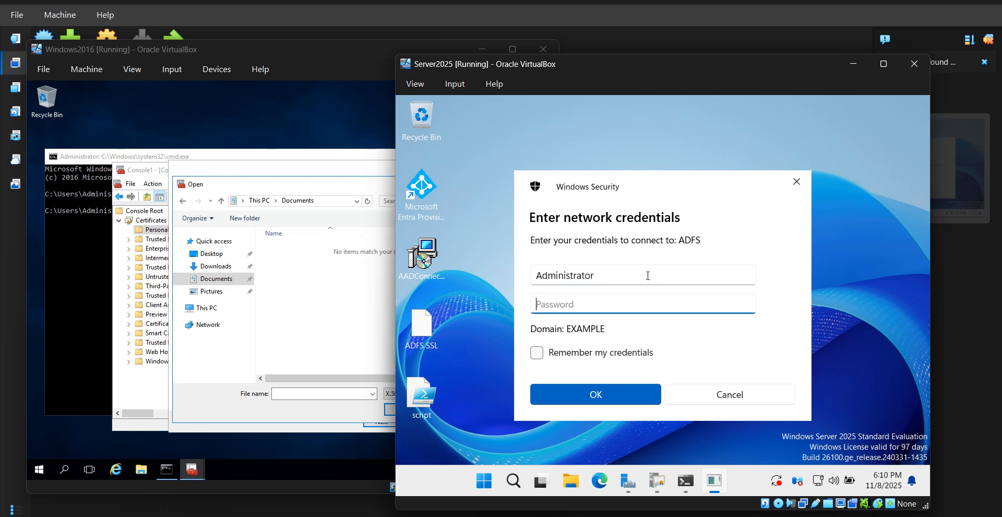
{"action": "type", "text": "••"}
{"action": "key", "text": "BackSpace"}
{"action": "key", "text": "BackSpace"}
{"action": "key", "text": "BackSpace"}
{"action": "type", "text": "••"}
{"action": "key", "text": "Return"}
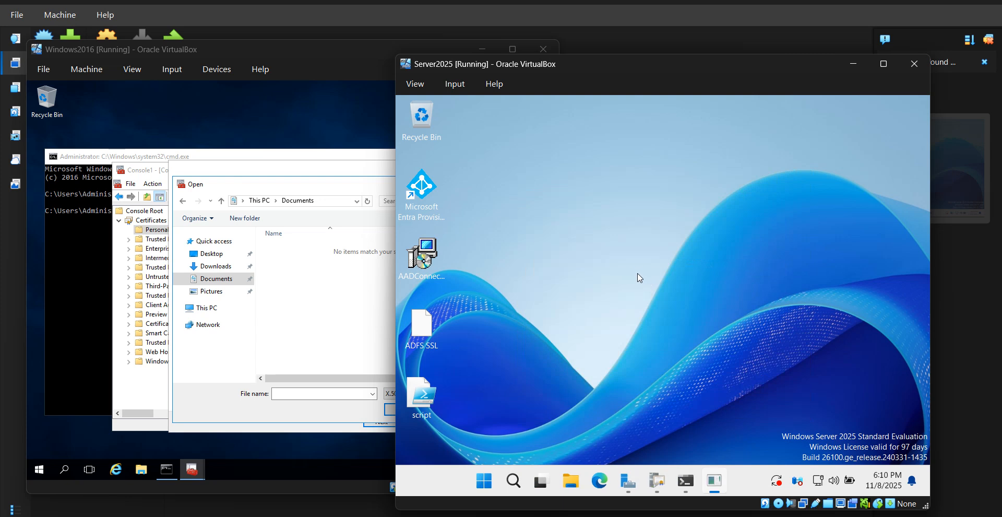
{"action": "left_click", "coordinate": [614, 328]}
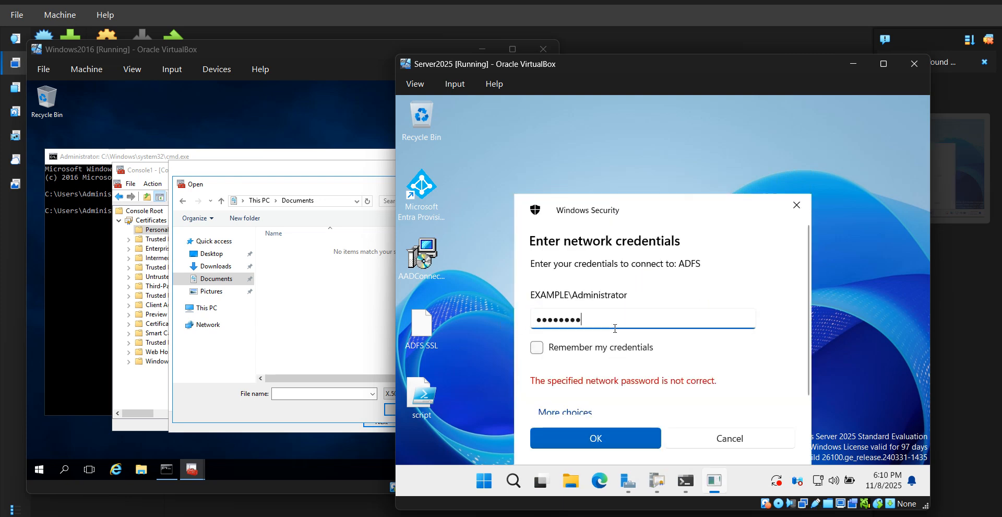
{"action": "left_click", "coordinate": [834, 516]}
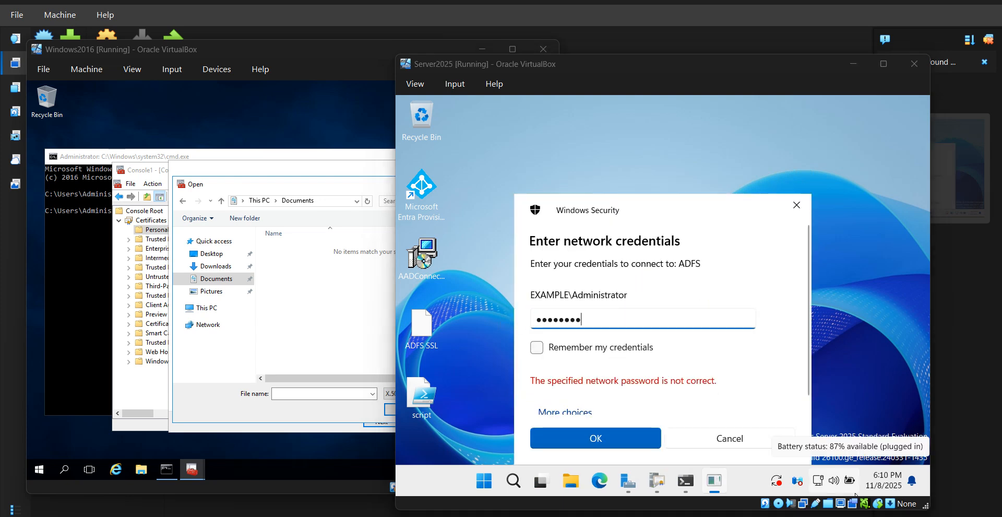
{"action": "right_click", "coordinate": [830, 467]}
{"action": "left_click", "coordinate": [807, 444]}
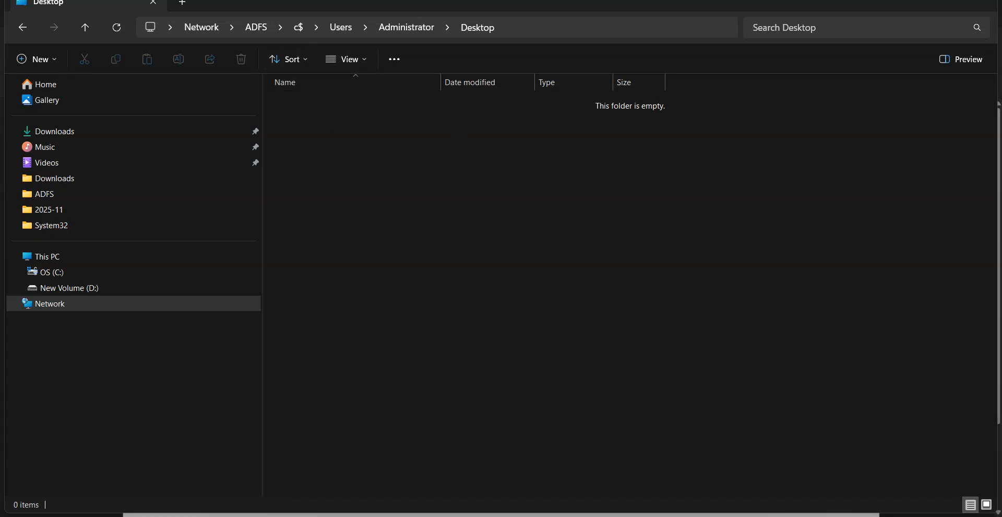
Step: Switch back to the Windows2016 virtual machine, where the certificate import's file selection dialog is open
{"action": "mouse_move", "coordinate": [282, 514]}
{"action": "left_click", "coordinate": [222, 460]}
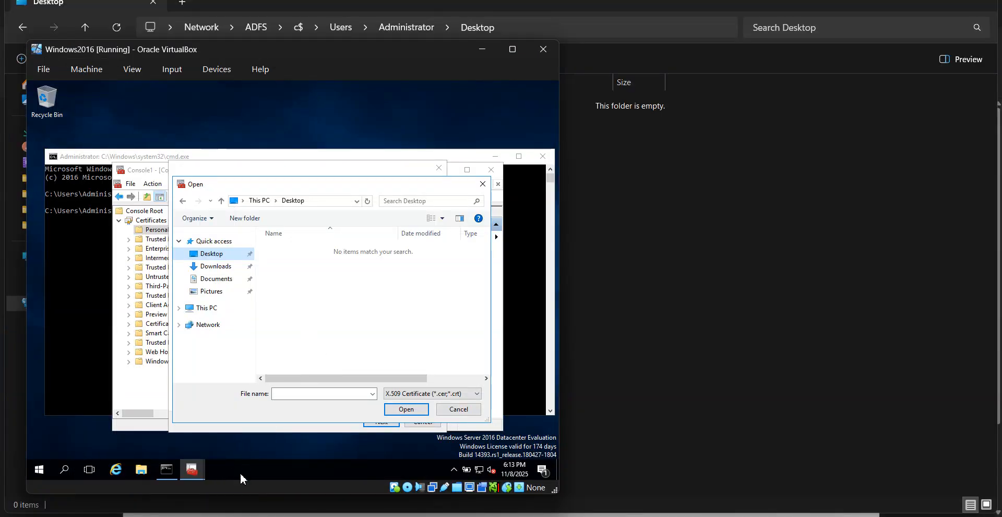
Step: Check the open File Explorer windows for the ADFS desktop share and the Downloads folder, and close the Downloads window
{"action": "left_click", "coordinate": [177, 515]}
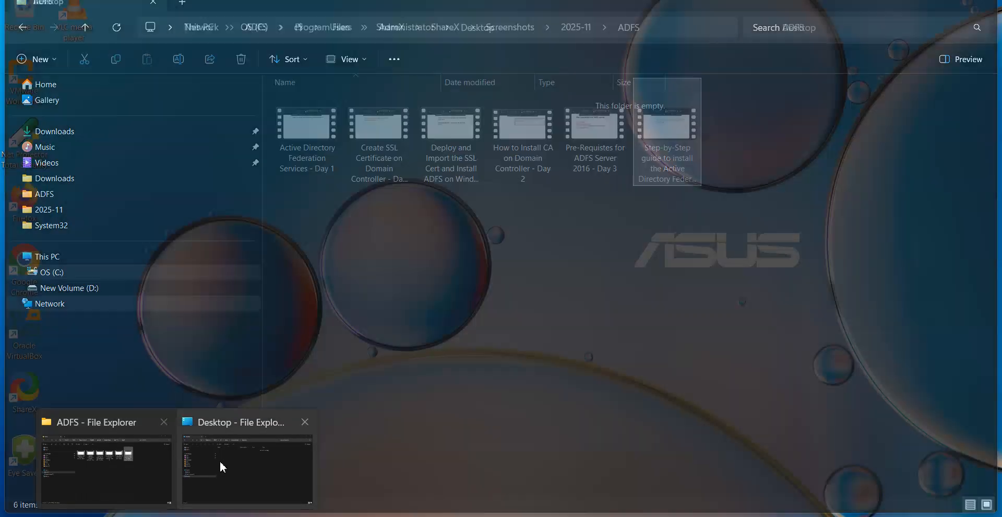
{"action": "left_click", "coordinate": [219, 463]}
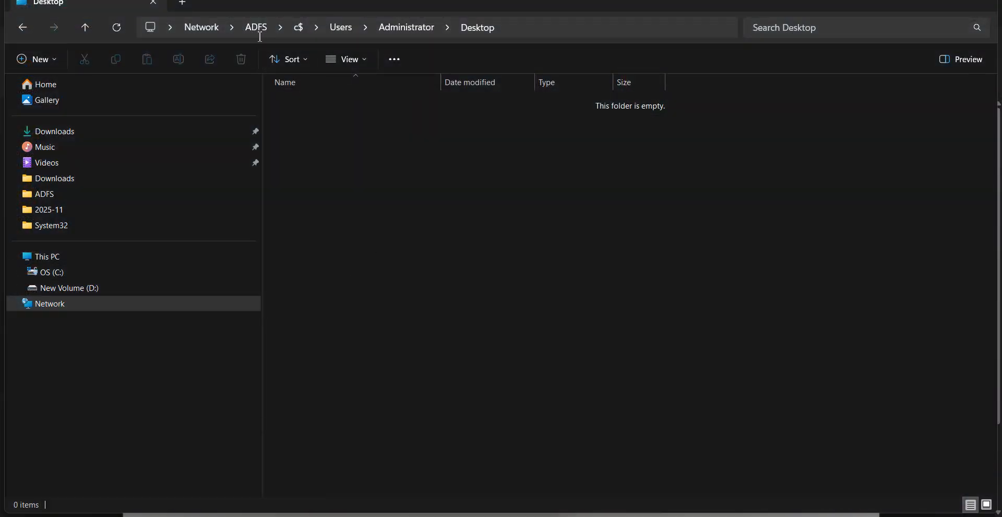
{"action": "left_click", "coordinate": [178, 514]}
{"action": "left_click", "coordinate": [249, 465]}
{"action": "left_click", "coordinate": [178, 514]}
{"action": "left_click", "coordinate": [127, 483]}
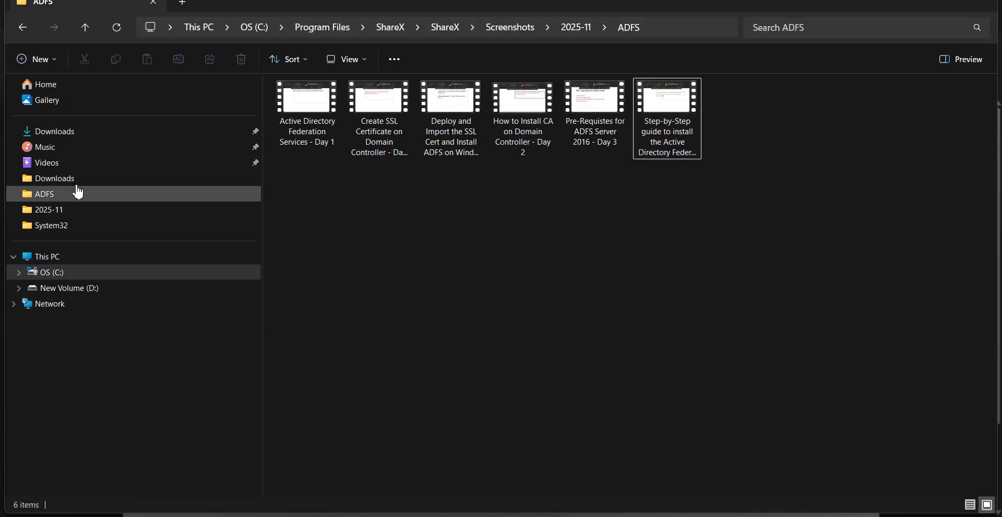
{"action": "left_click", "coordinate": [64, 138]}
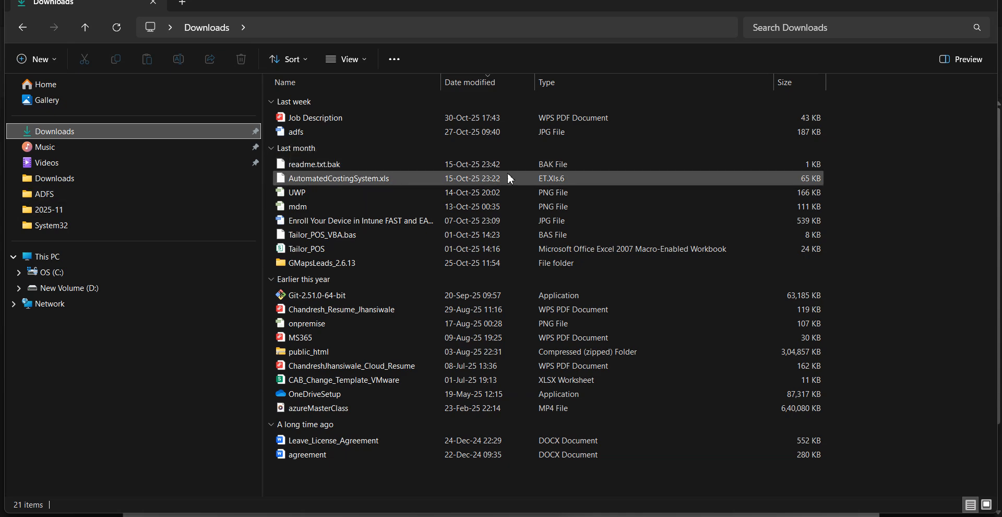
{"action": "left_click", "coordinate": [982, 2]}
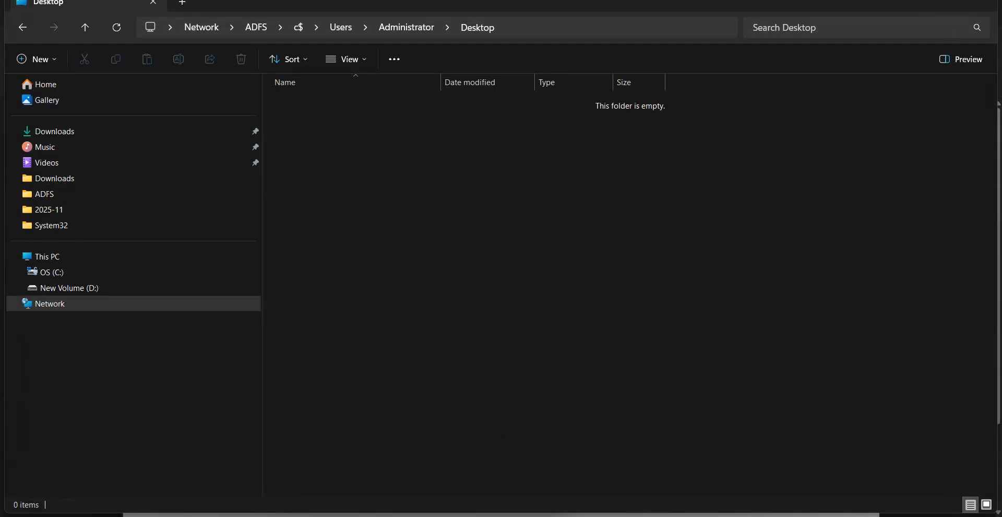
Step: Bring up the Server2025 virtual machine and open the network path \\DC-01\c$ through the host's Run dialog
{"action": "mouse_move", "coordinate": [314, 510]}
{"action": "left_click", "coordinate": [313, 459]}
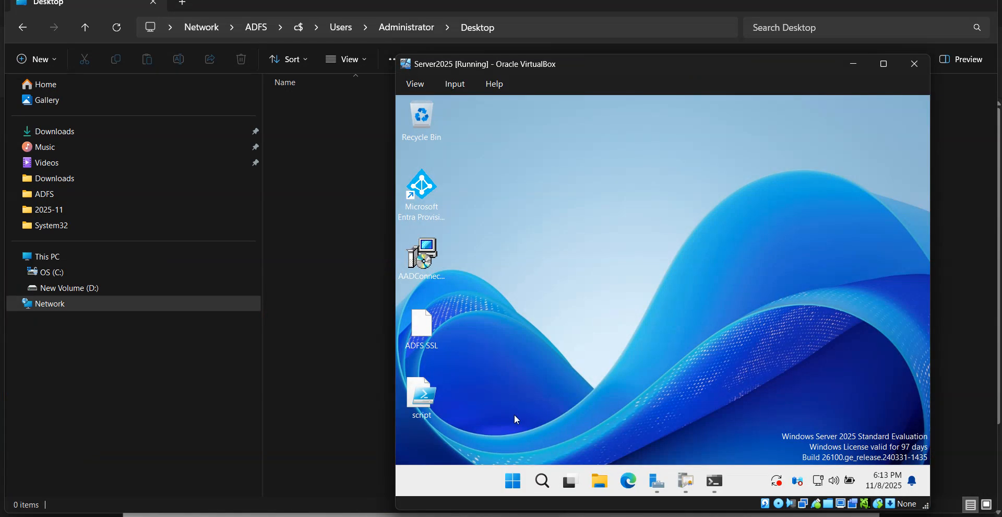
{"action": "key", "text": "super"}
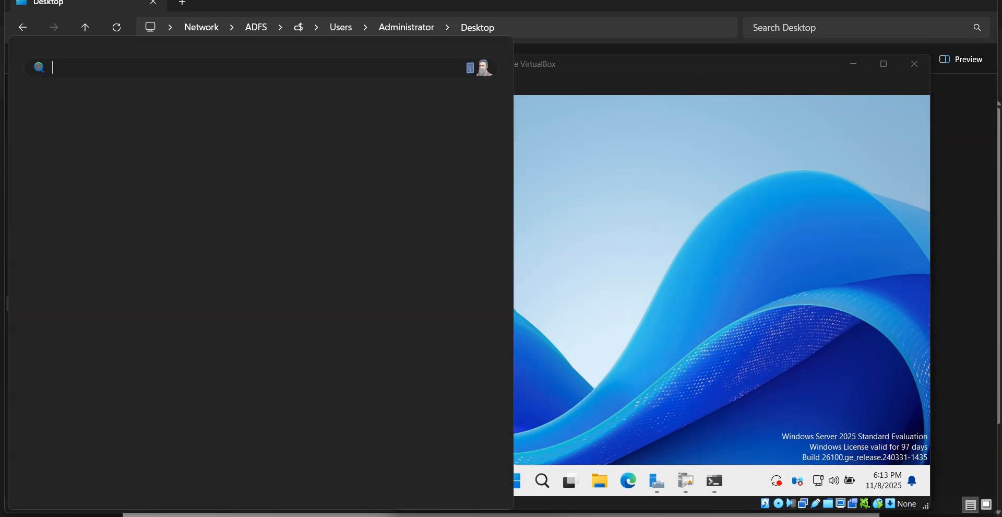
{"action": "key", "text": "super+r"}
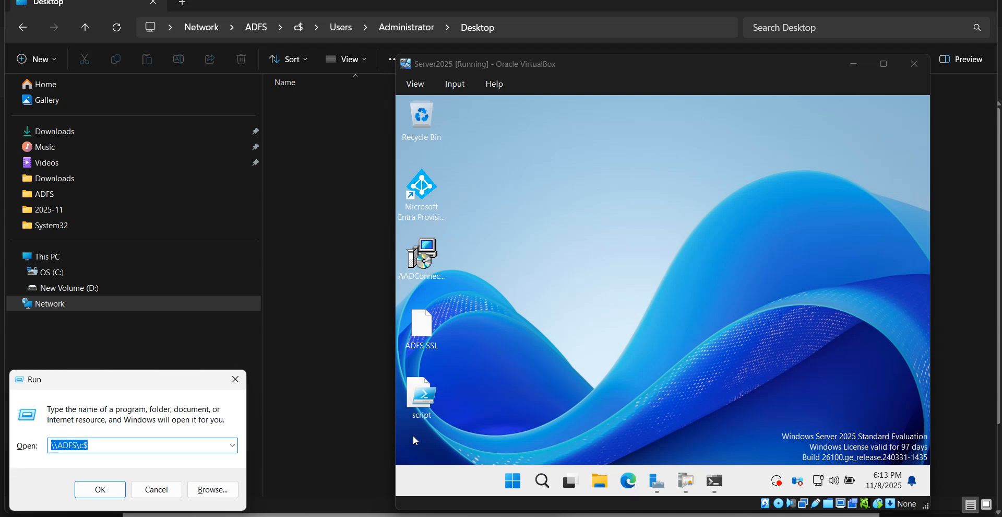
{"action": "left_click", "coordinate": [77, 445]}
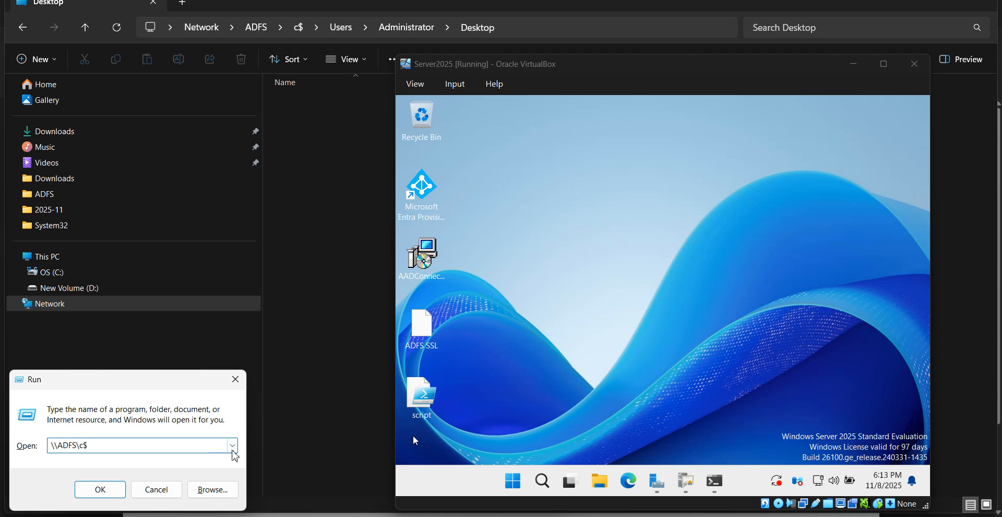
{"action": "left_click", "coordinate": [235, 447]}
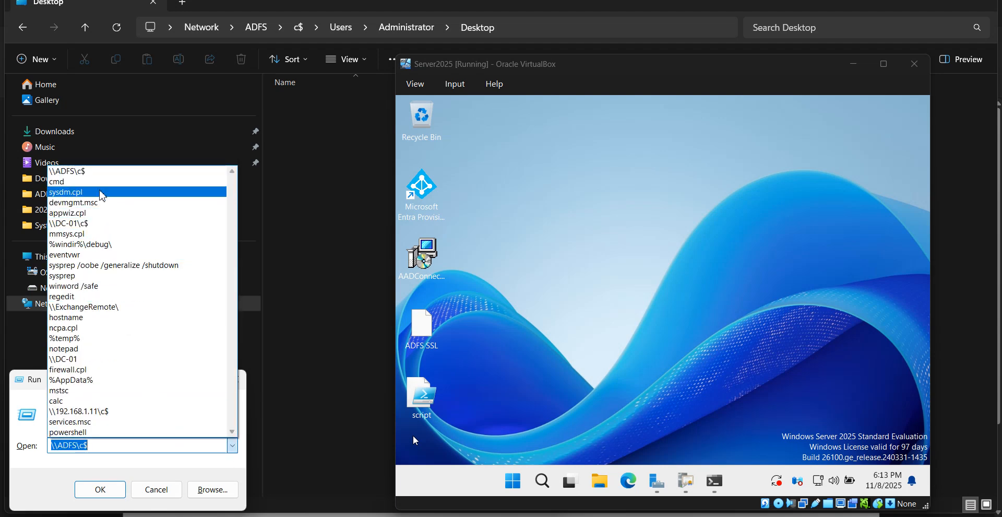
{"action": "left_click", "coordinate": [91, 225]}
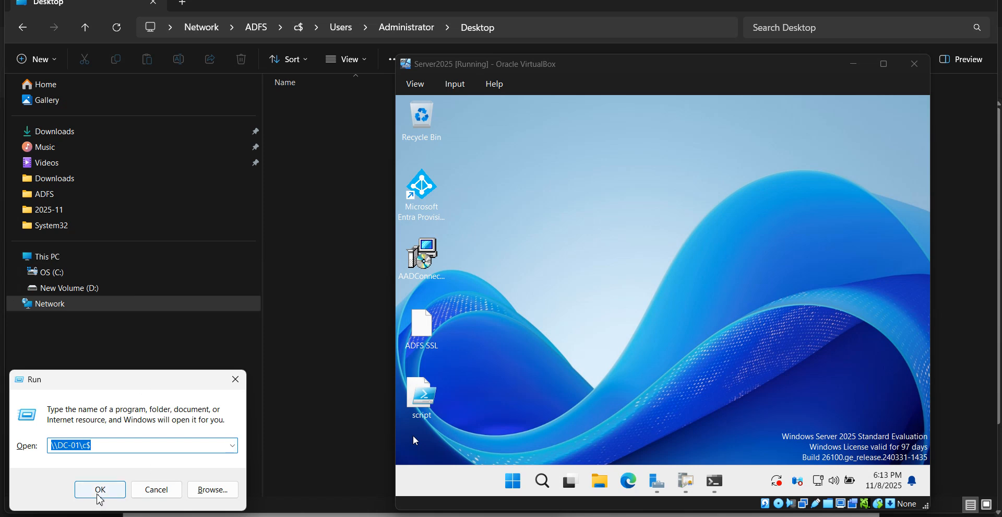
{"action": "left_click", "coordinate": [98, 493]}
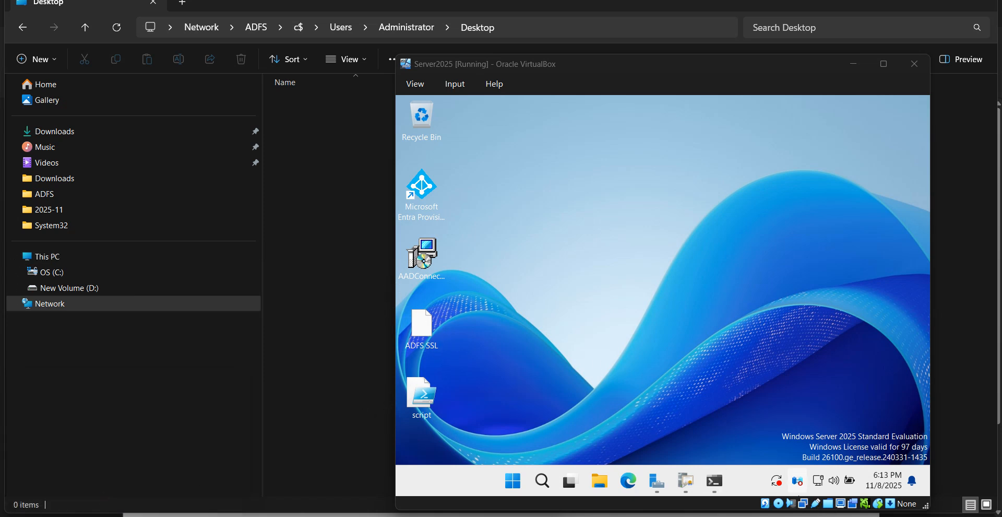
Step: Connect to DC-01 by entering the user name Administrator and the account password in the network credentials prompt
{"action": "left_click", "coordinate": [834, 516]}
{"action": "right_click", "coordinate": [836, 470]}
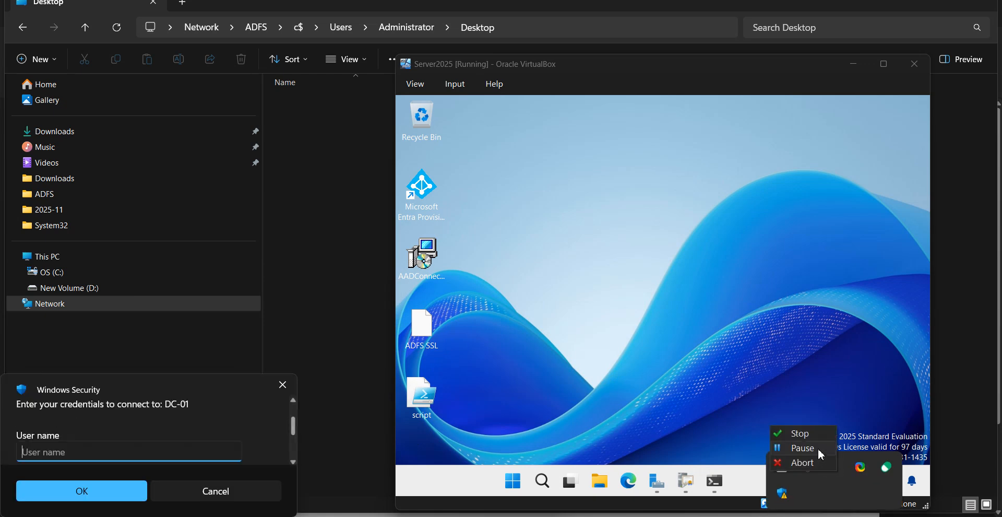
{"action": "left_click", "coordinate": [112, 451]}
{"action": "type", "text": "Admini"}
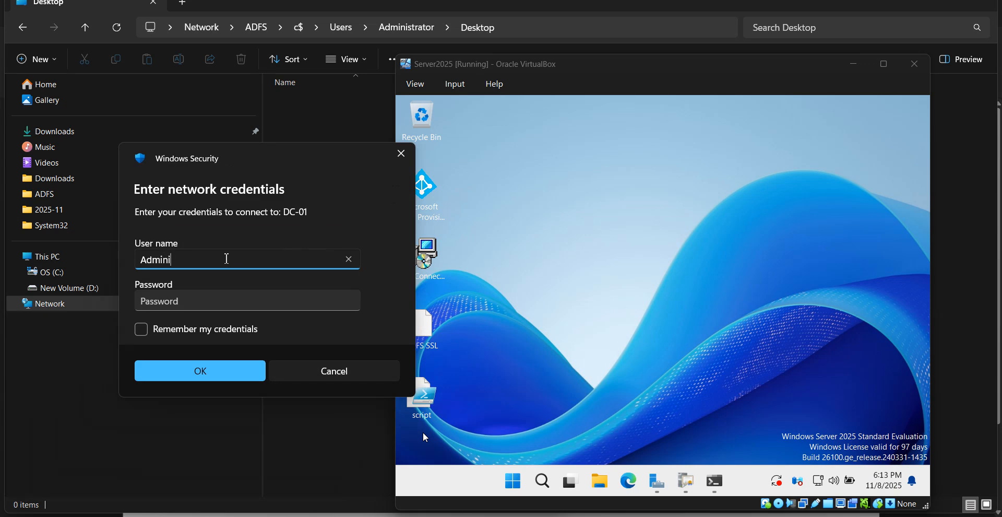
{"action": "type", "text": "strator"}
{"action": "key", "text": "Tab"}
{"action": "type", "text": "••"}
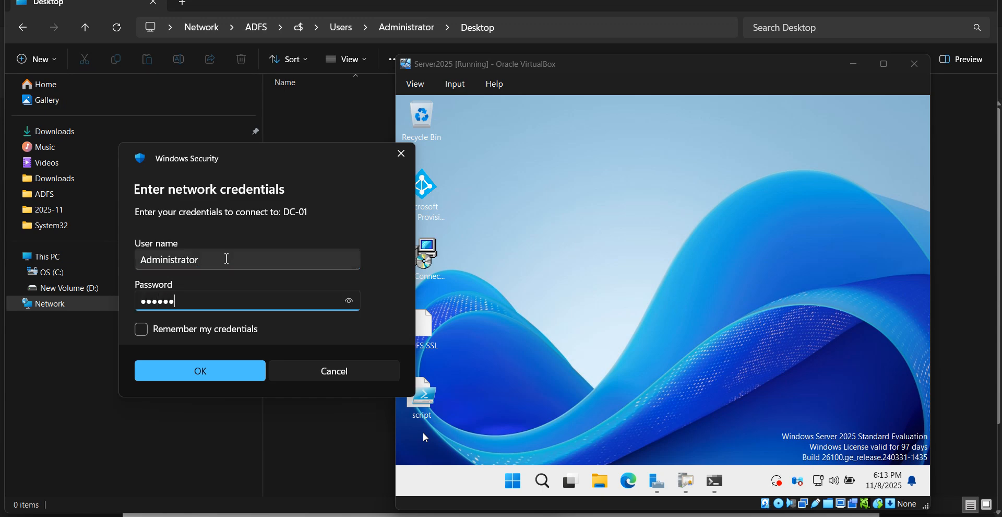
{"action": "key", "text": "Return"}
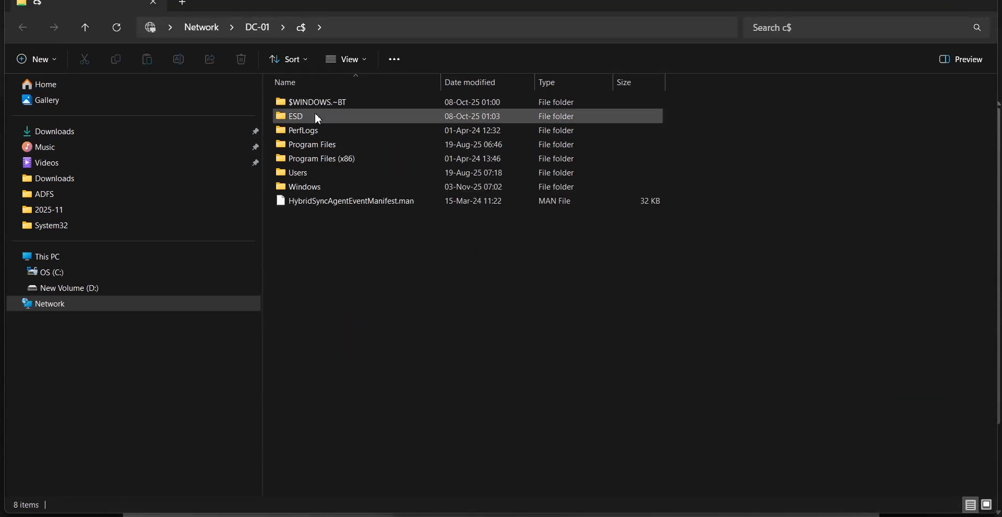
Step: Open the Users\Administrator\Desktop folder on the DC-01 c$ share
{"action": "double_click", "coordinate": [316, 173]}
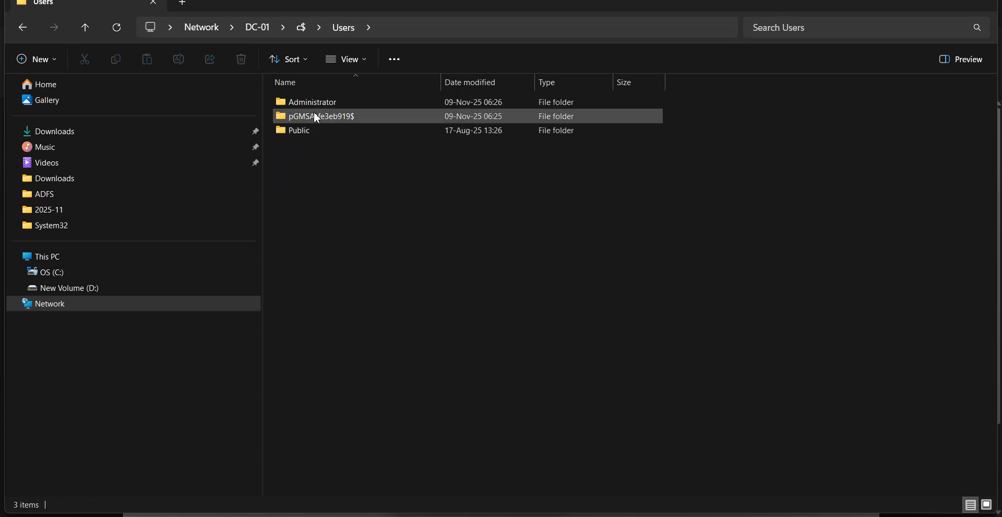
{"action": "left_click", "coordinate": [318, 105]}
{"action": "double_click", "coordinate": [316, 103]}
{"action": "left_click", "coordinate": [318, 118]}
{"action": "double_click", "coordinate": [318, 116]}
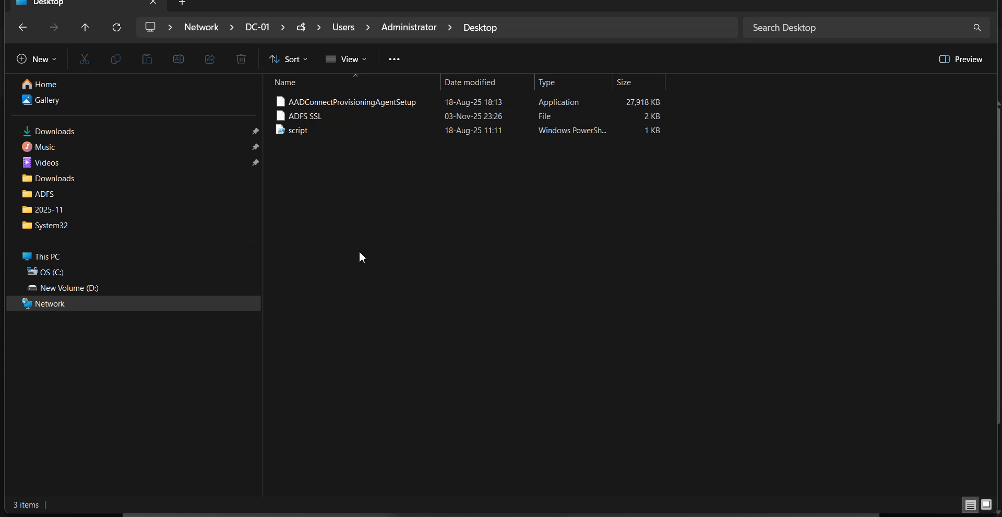
Step: Copy the ADFS SSL file from the DC-01 desktop folder to the Administrator desktop folder on the ADFS share
{"action": "left_click", "coordinate": [315, 119]}
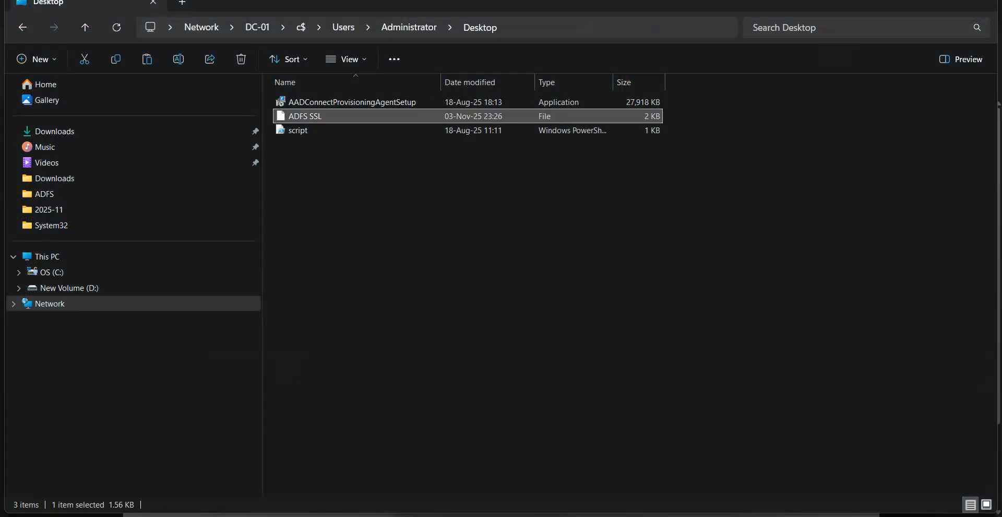
{"action": "left_click", "coordinate": [226, 456]}
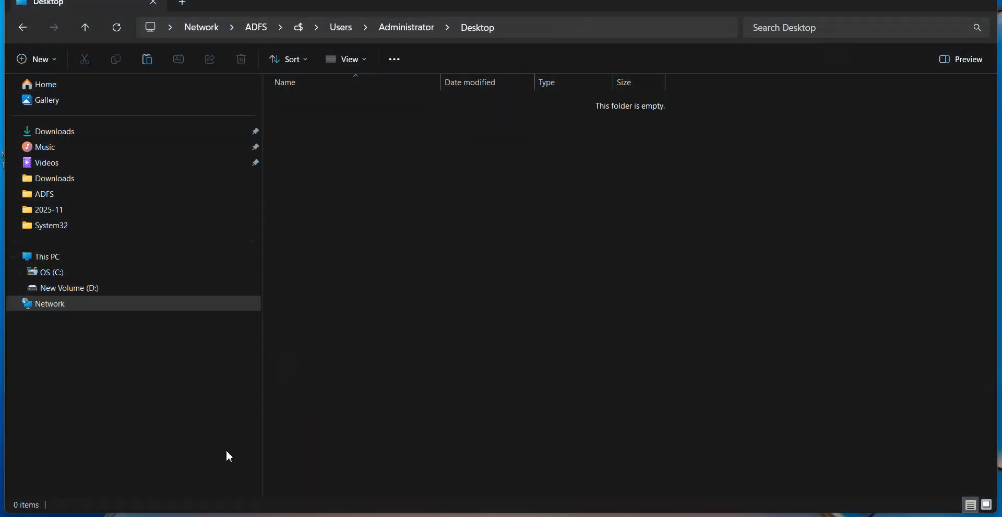
{"action": "left_click", "coordinate": [834, 515]}
{"action": "right_click", "coordinate": [831, 470]}
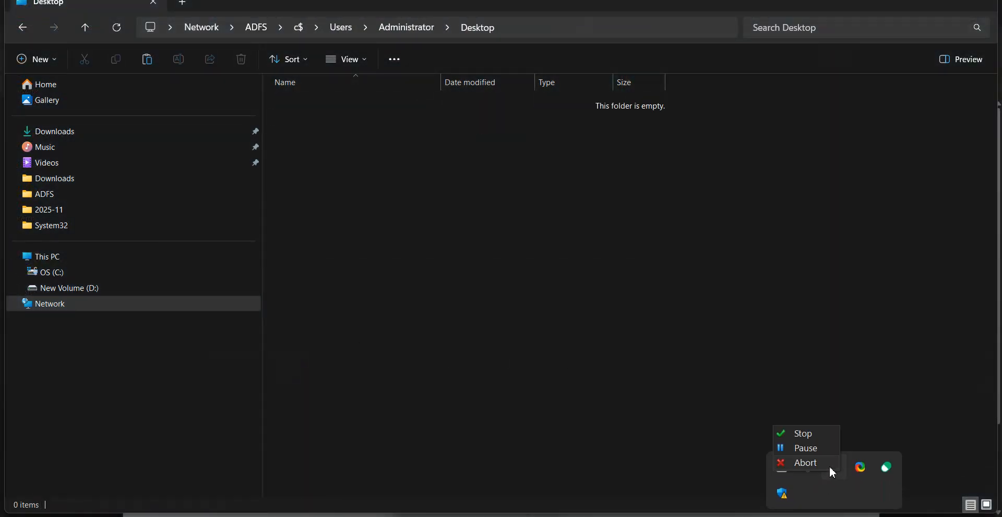
{"action": "left_click", "coordinate": [817, 452]}
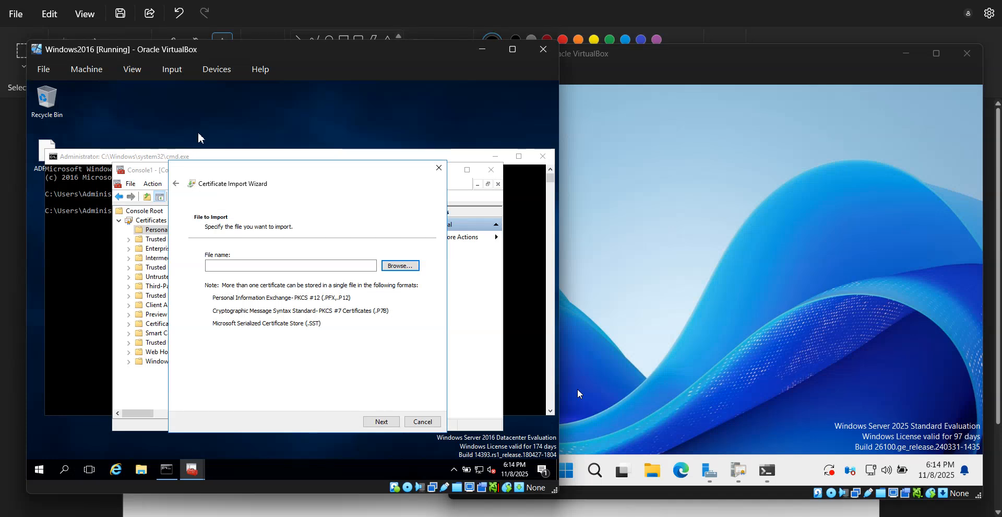
Step: Choose the ADFS SSL file on the Windows2016 desktop as the file to import, with the file type filter set to All Files
{"action": "left_click", "coordinate": [405, 267]}
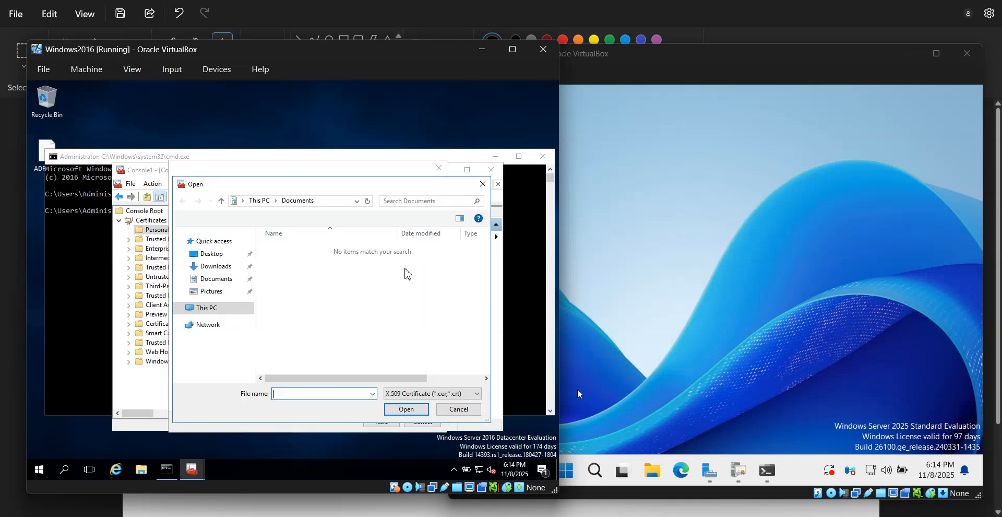
{"action": "left_click", "coordinate": [210, 254]}
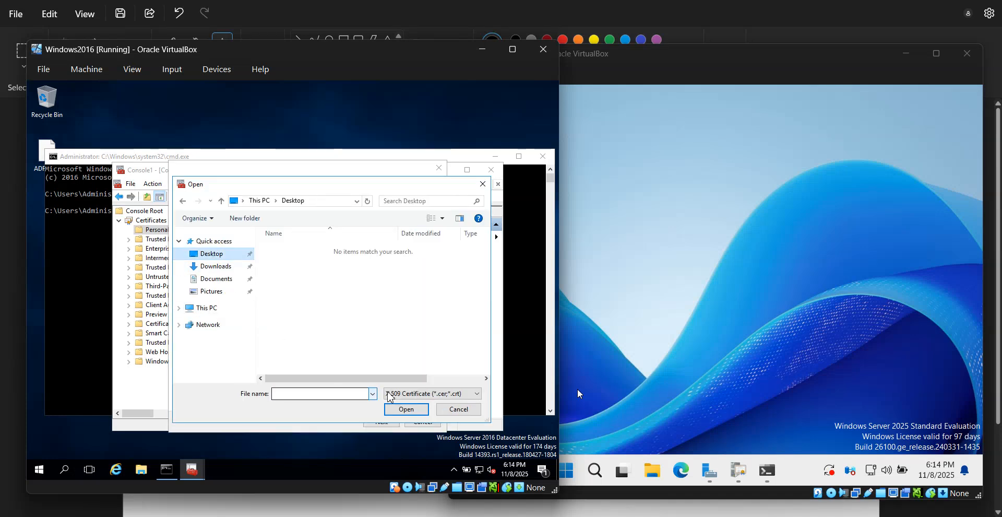
{"action": "left_click", "coordinate": [408, 395]}
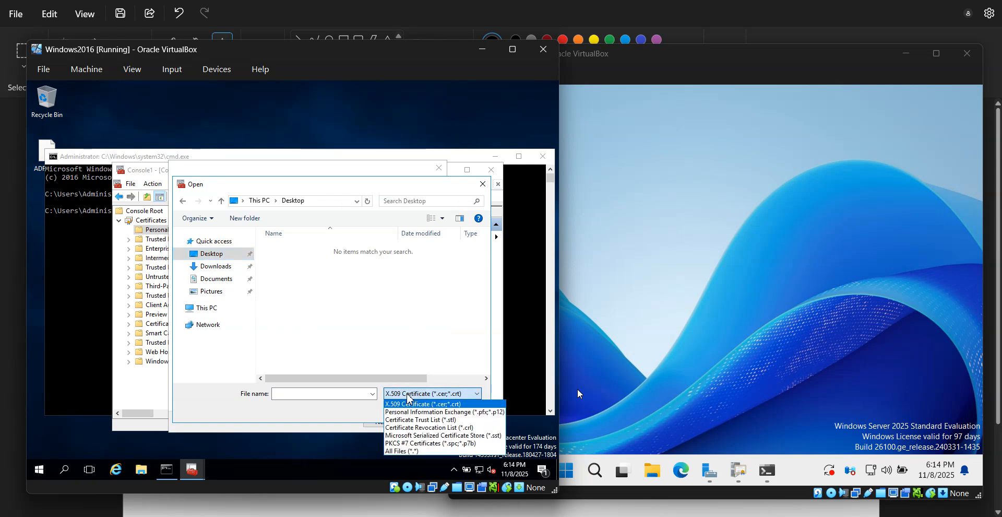
{"action": "left_click", "coordinate": [402, 451]}
{"action": "left_click", "coordinate": [289, 249]}
{"action": "left_click", "coordinate": [404, 412]}
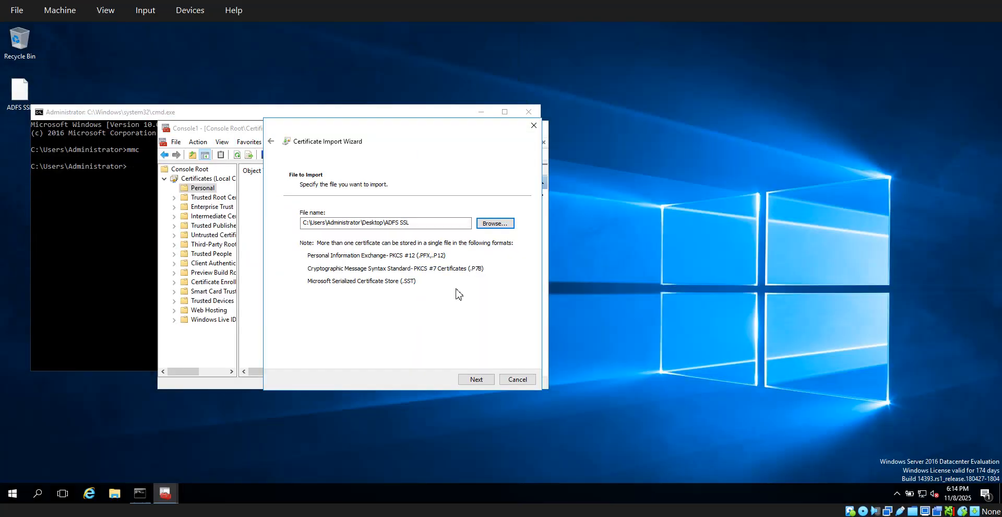
Step: Finish the certificate import of ADFS SSL into the Personal certificate store
{"action": "left_click", "coordinate": [476, 379]}
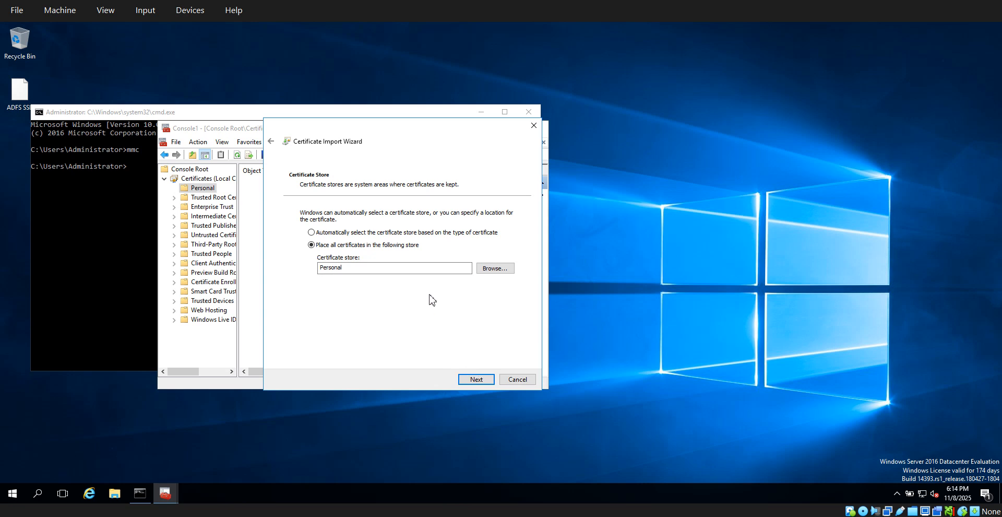
{"action": "left_click", "coordinate": [475, 379]}
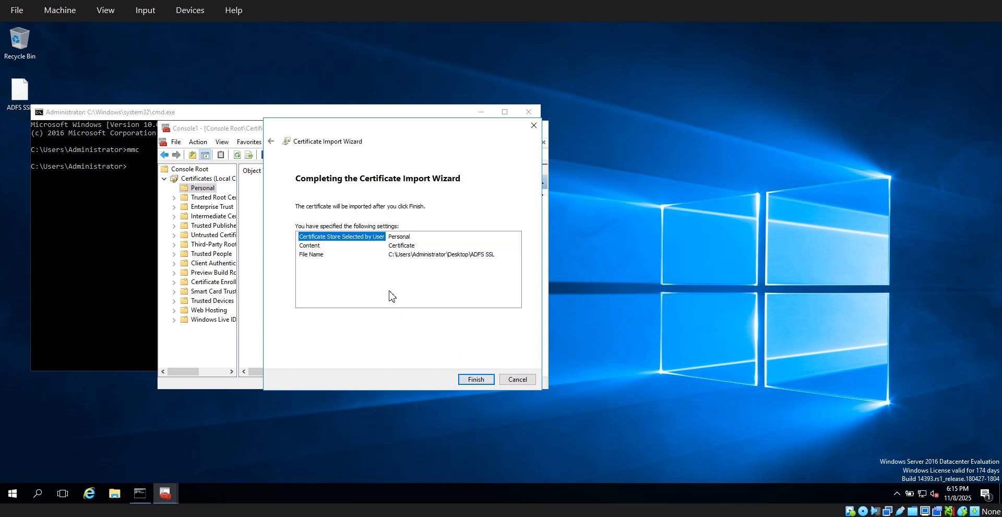
{"action": "left_click", "coordinate": [419, 255]}
{"action": "left_click", "coordinate": [464, 381]}
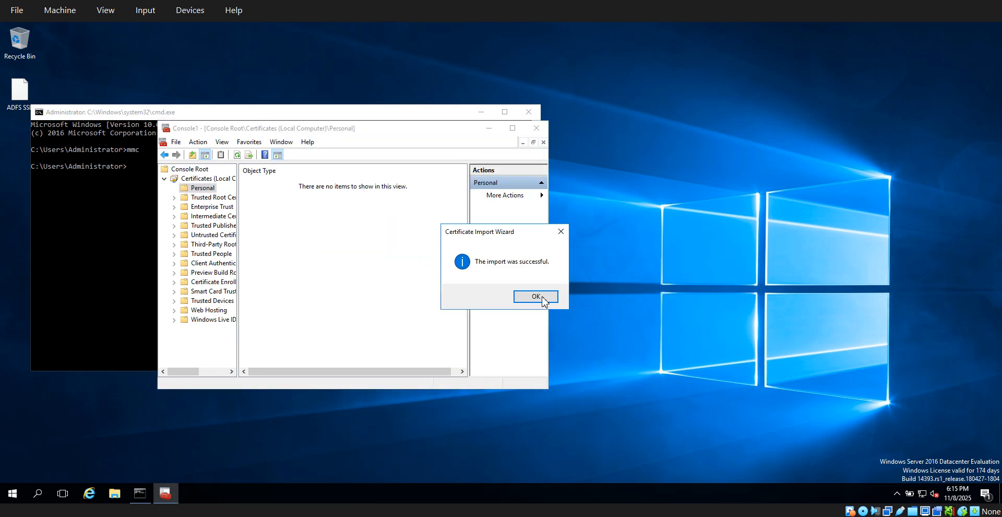
{"action": "left_click", "coordinate": [531, 297]}
Step: Open the Certificates folder of the Personal store and check the imported DC-01.example.local certificate
{"action": "left_click", "coordinate": [219, 201]}
{"action": "left_click", "coordinate": [280, 183]}
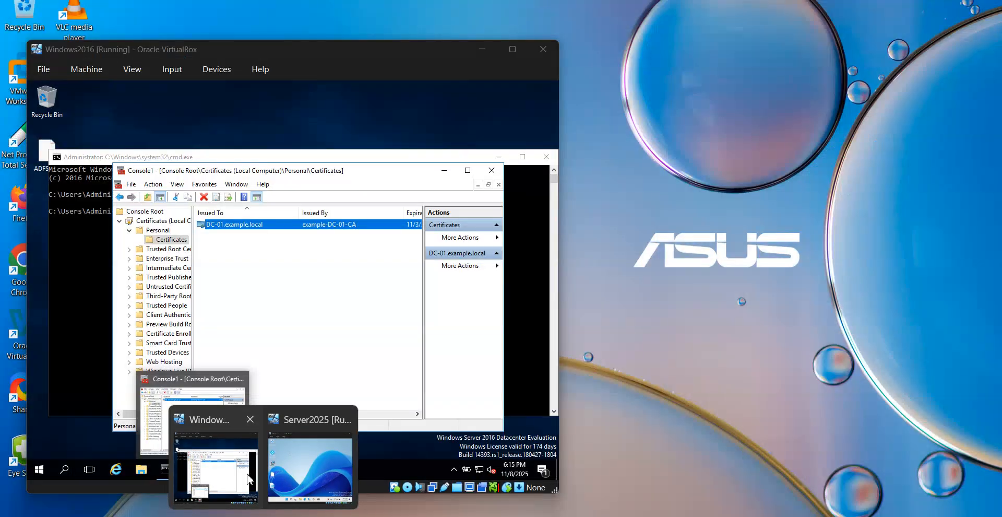
{"action": "left_click", "coordinate": [214, 470]}
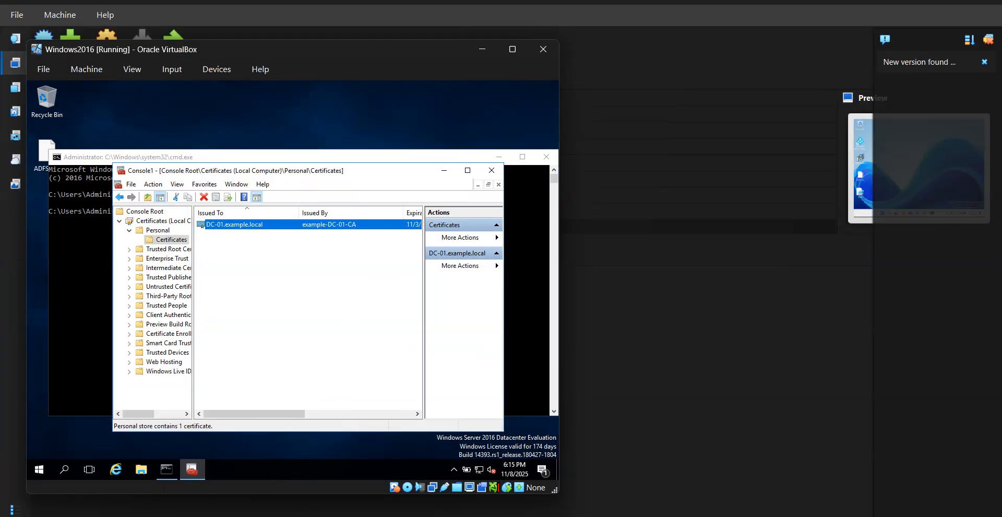
{"action": "left_click", "coordinate": [172, 241]}
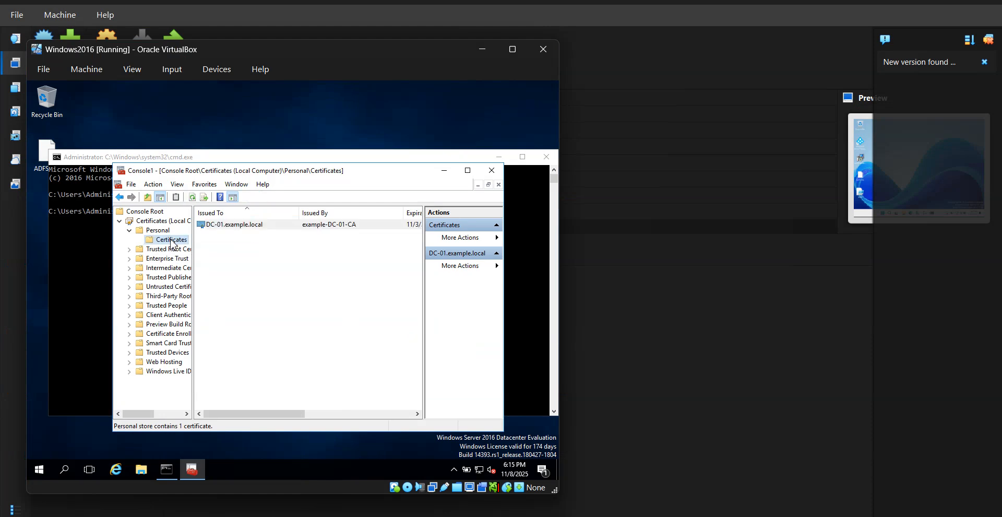
Step: Minimize the certificates console and the command prompt, and open Server Manager on the Windows2016 machine
{"action": "left_click", "coordinate": [443, 171]}
{"action": "left_click", "coordinate": [505, 158]}
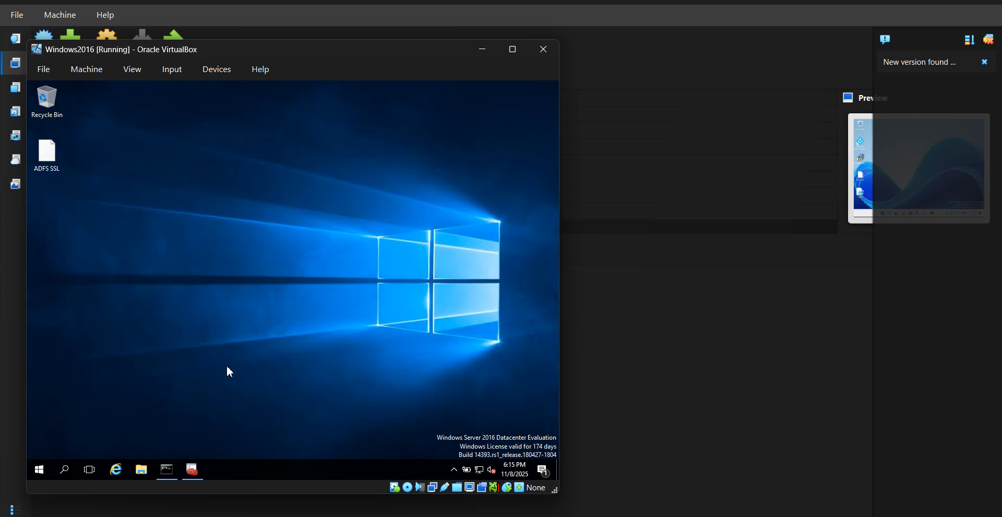
{"action": "left_click", "coordinate": [47, 471]}
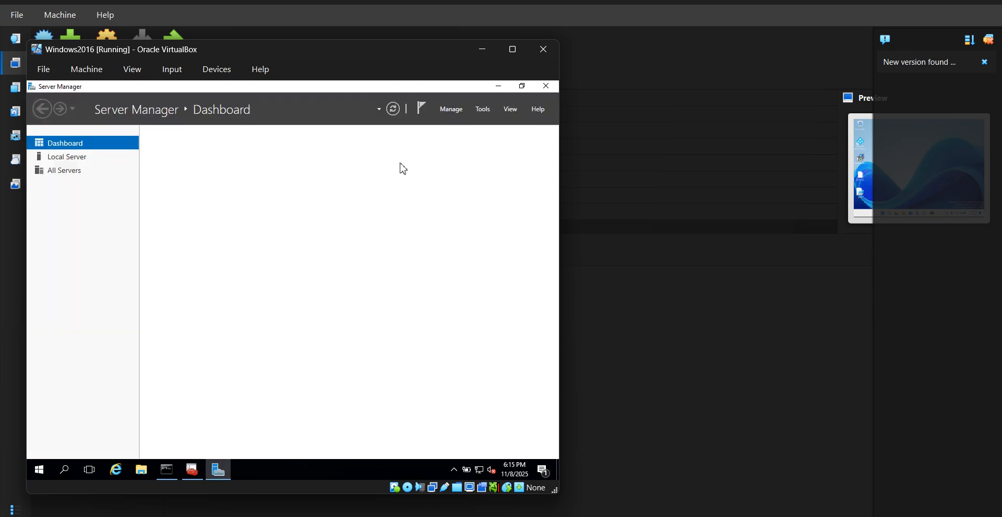
{"action": "left_click", "coordinate": [380, 111]}
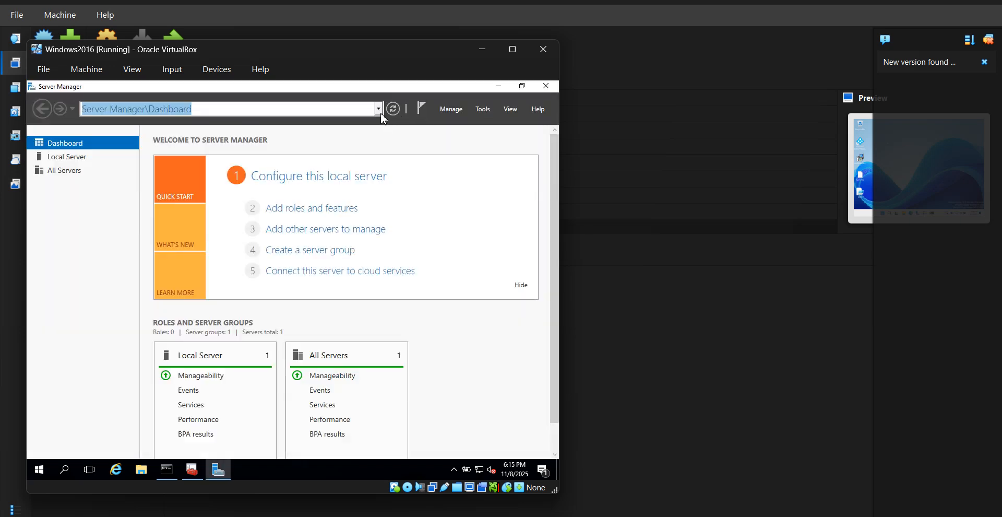
Step: Refresh the Server Manager dashboard and start configuring the federation service on this server from the post-deployment notification
{"action": "left_click", "coordinate": [395, 113]}
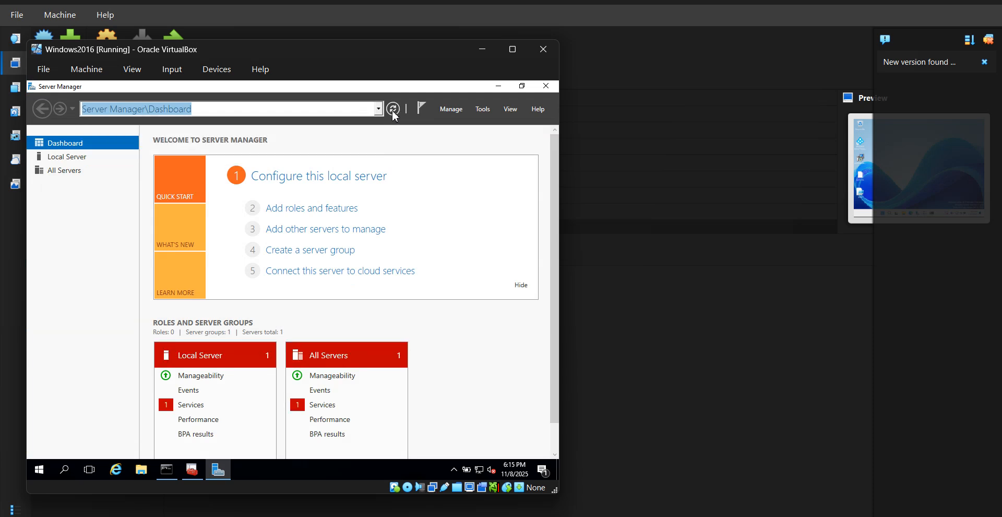
{"action": "left_click", "coordinate": [424, 114]}
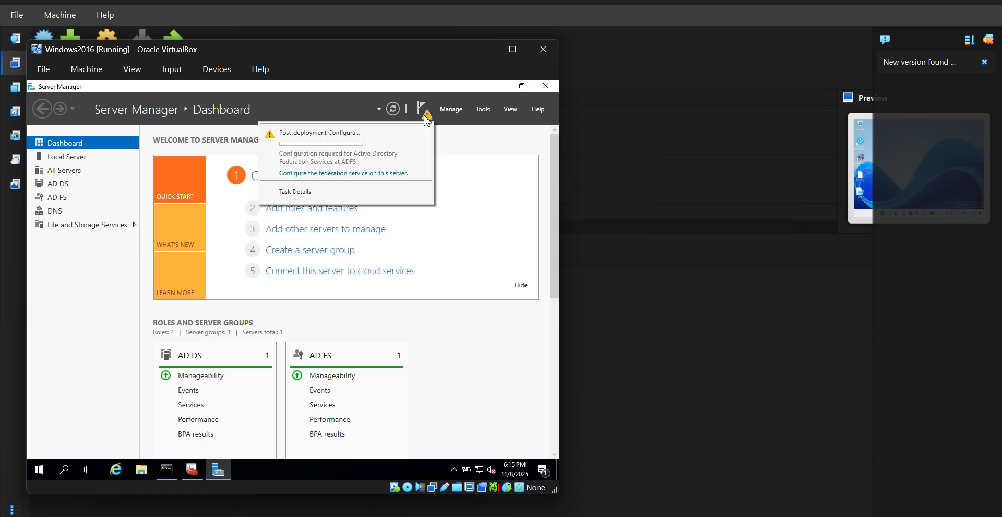
{"action": "left_click", "coordinate": [343, 174]}
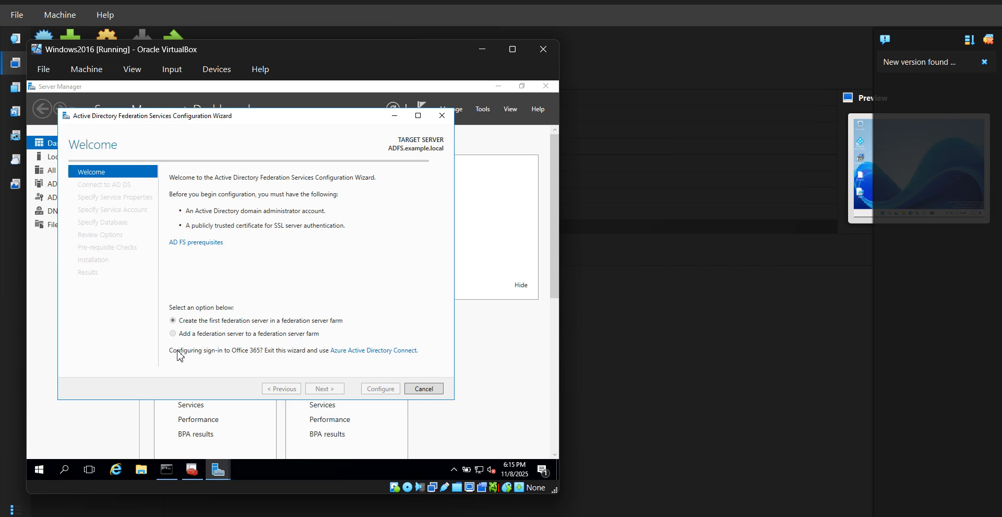
Step: Check the Certification Authority console on the Server2025 machine, and return to the AD FS wizard on Windows2016
{"action": "left_click", "coordinate": [263, 516]}
{"action": "left_click", "coordinate": [310, 498]}
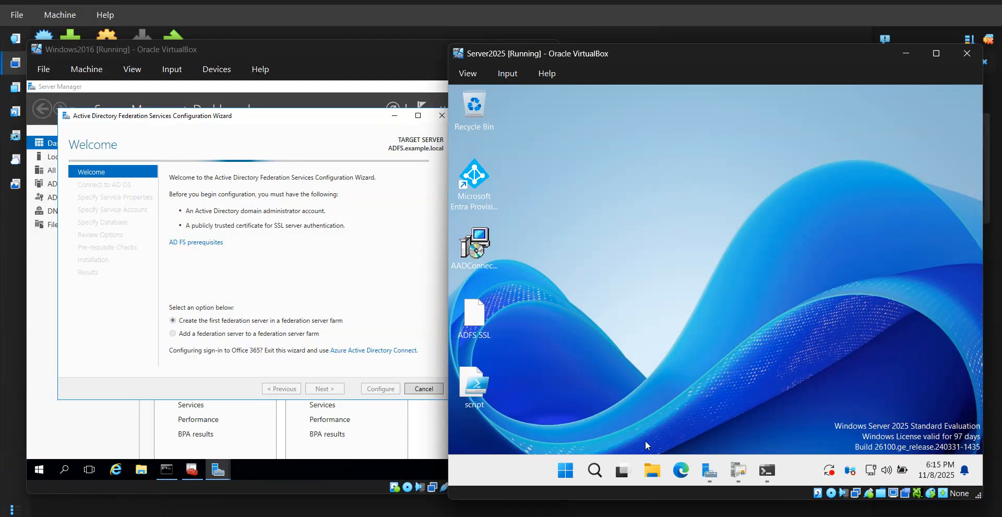
{"action": "left_click", "coordinate": [739, 472]}
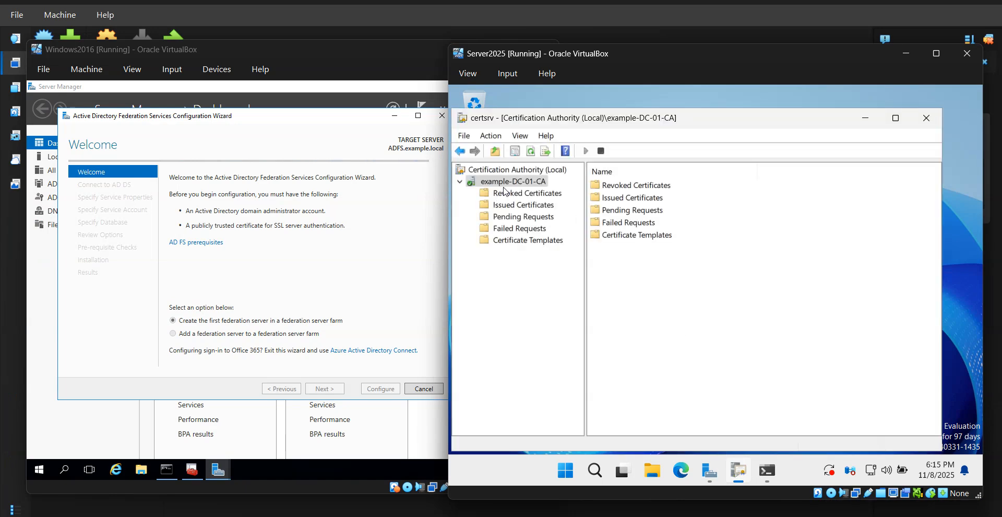
{"action": "left_click", "coordinate": [343, 283]}
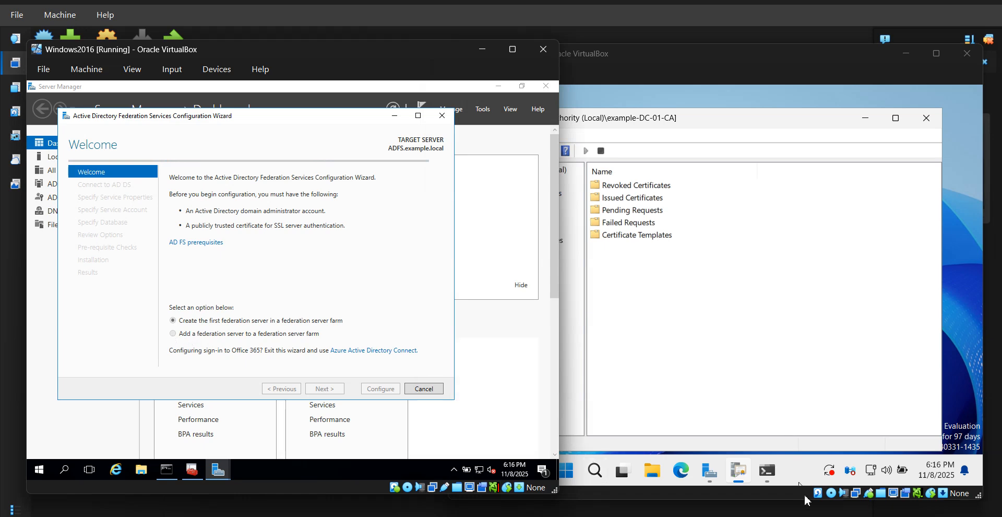
{"action": "left_click", "coordinate": [834, 516]}
{"action": "right_click", "coordinate": [829, 468]}
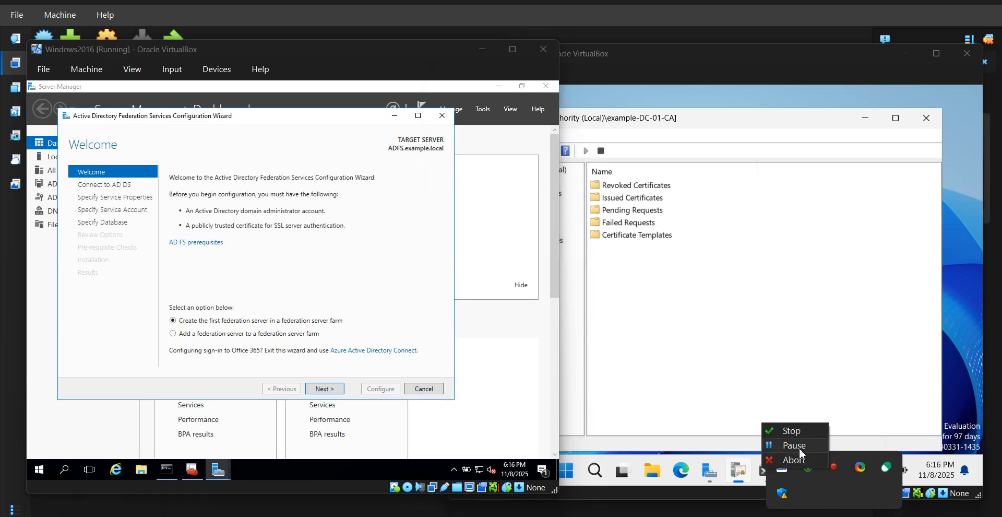
{"action": "left_click", "coordinate": [800, 453]}
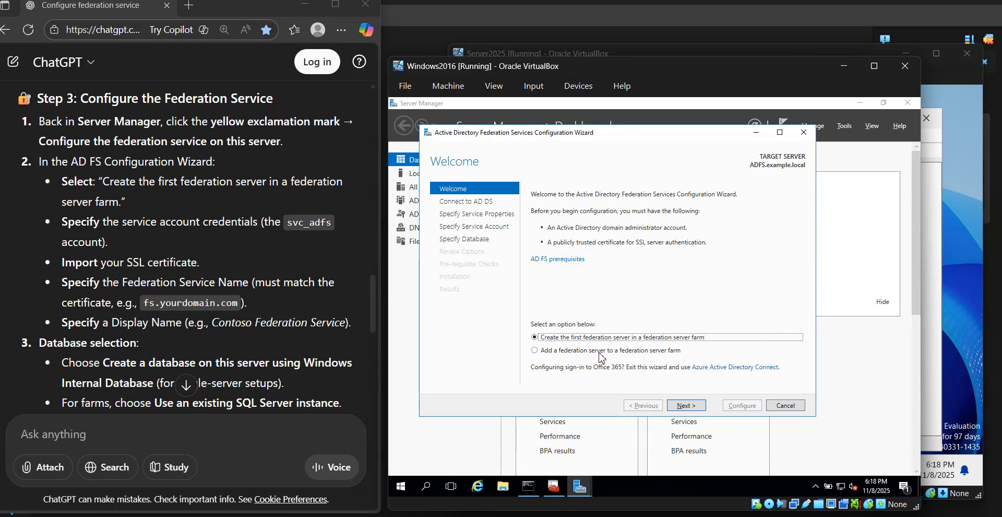
Step: Choose to create the first federation server in a federation server farm and proceed with the current account to the service properties
{"action": "left_click", "coordinate": [562, 349]}
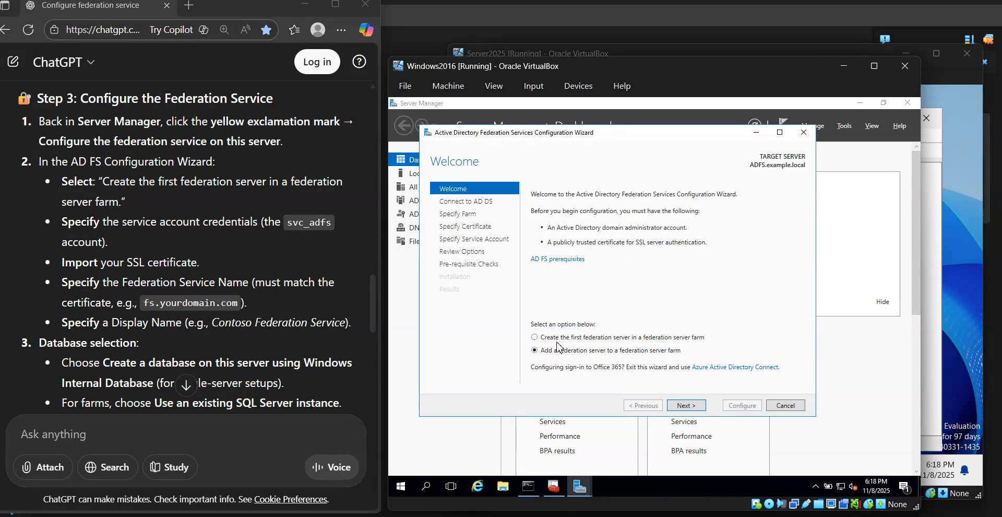
{"action": "left_click", "coordinate": [545, 338]}
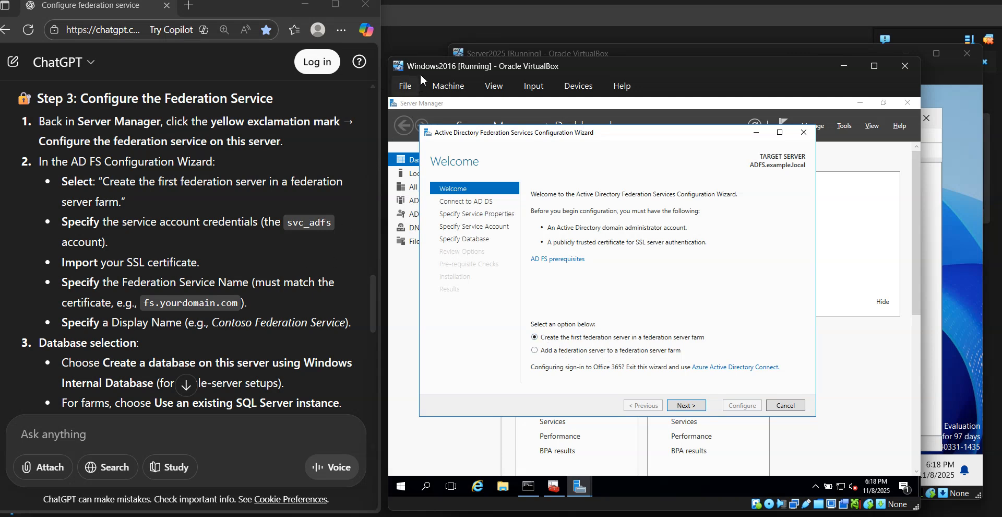
{"action": "left_click", "coordinate": [676, 407]}
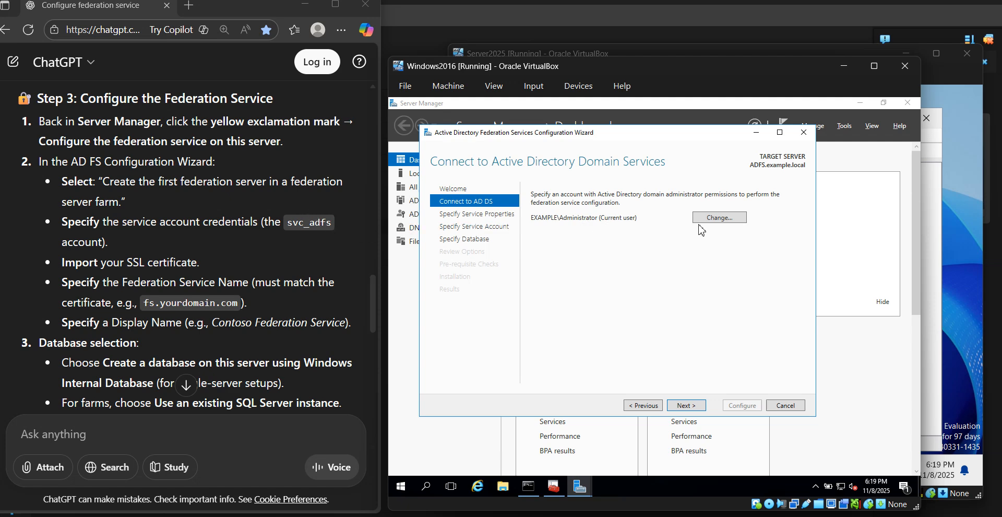
{"action": "left_click", "coordinate": [687, 406]}
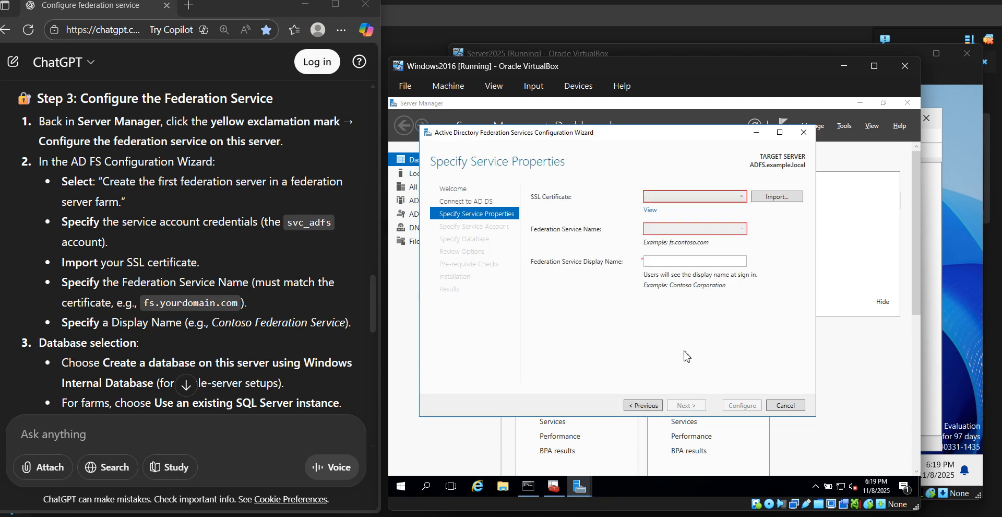
Step: Open the SSL certificate list and review the AD FS wizard and database selection instructions in the ChatGPT guide
{"action": "left_click", "coordinate": [692, 197]}
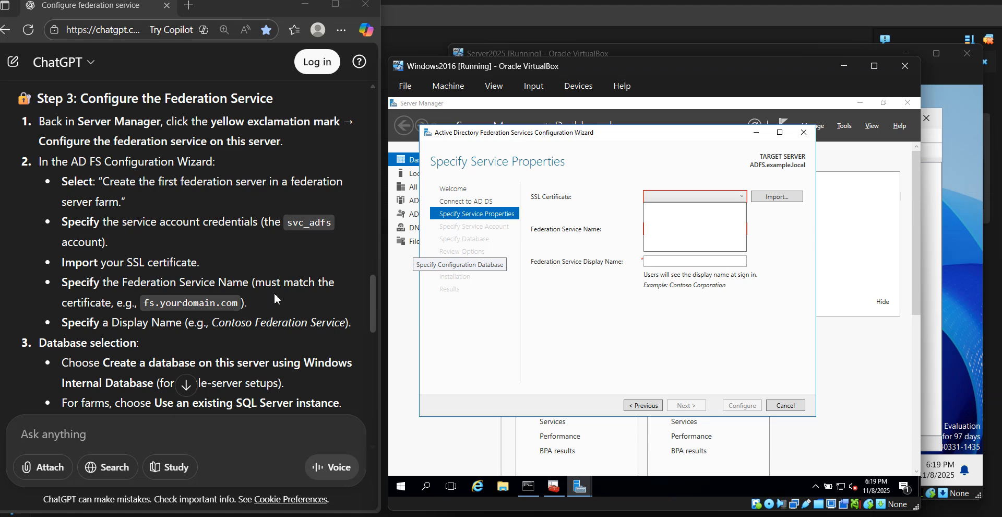
{"action": "left_click_drag", "start_coordinate": [372, 304], "coordinate": [372, 323]}
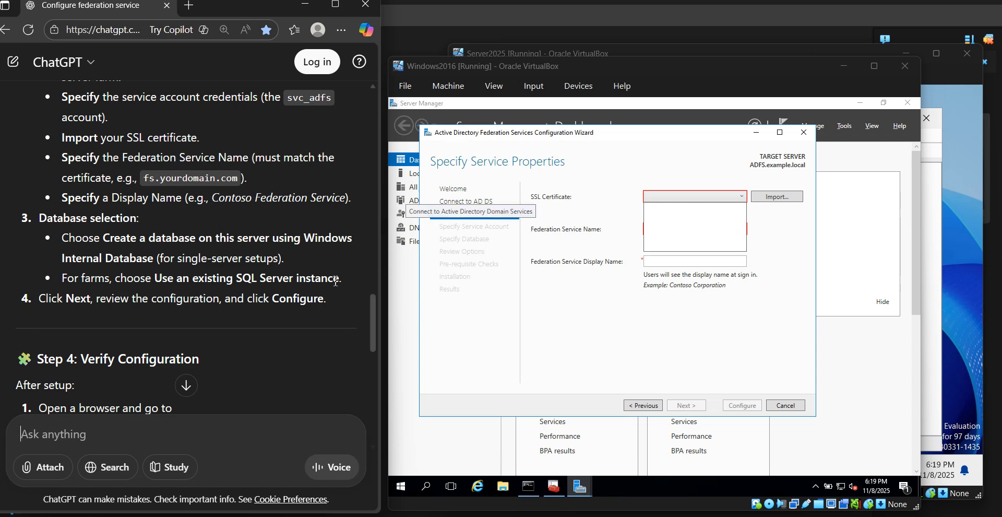
{"action": "left_click_drag", "start_coordinate": [373, 314], "coordinate": [373, 305]}
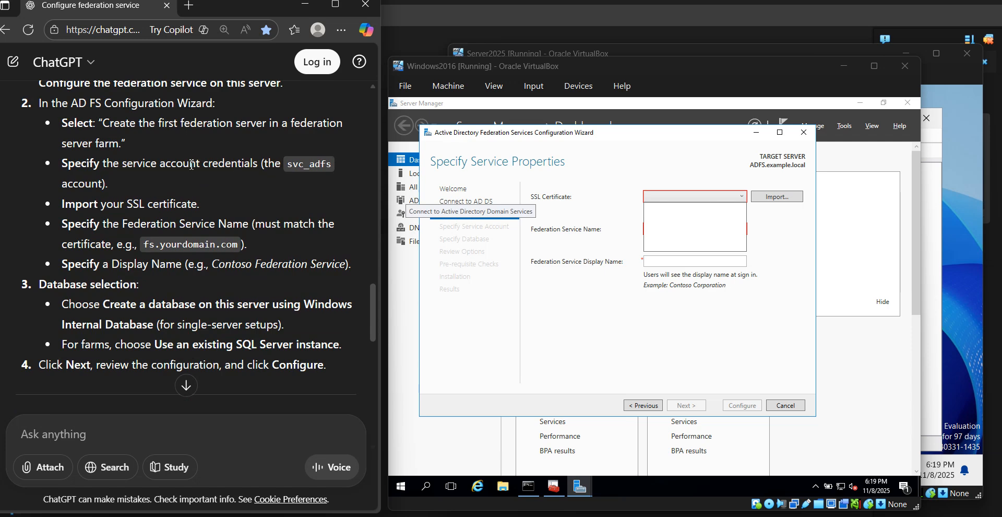
Step: Go back to check the account used for connecting to AD DS, and return to the service properties
{"action": "left_click", "coordinate": [649, 406]}
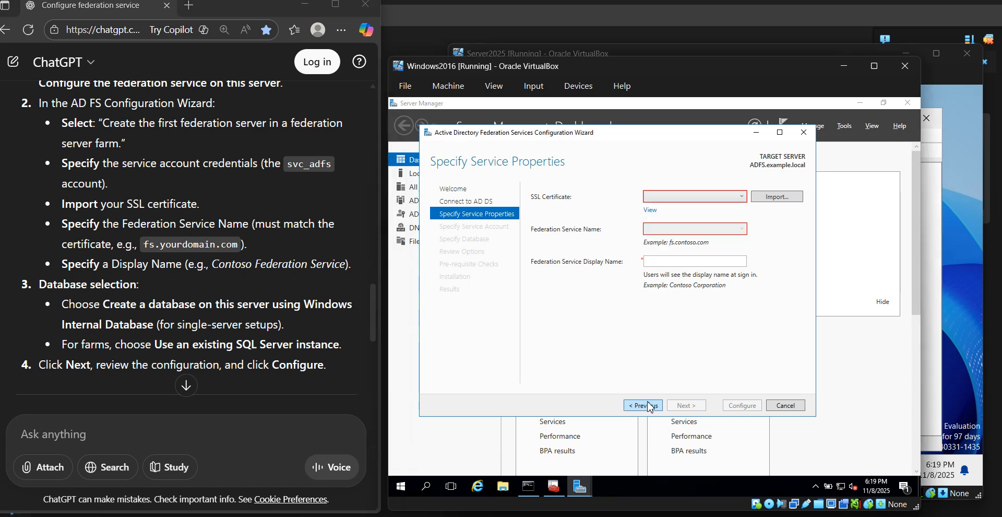
{"action": "left_click", "coordinate": [645, 407]}
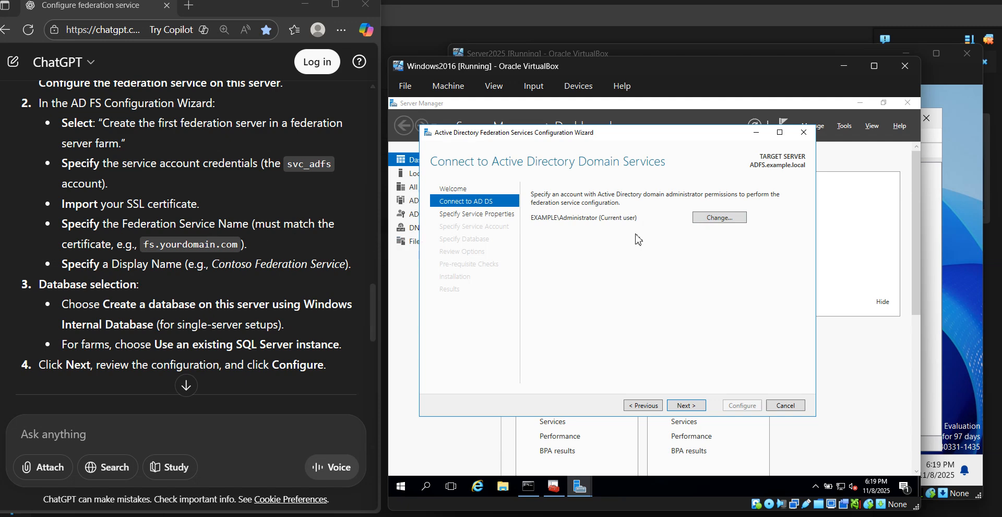
{"action": "left_click", "coordinate": [688, 405]}
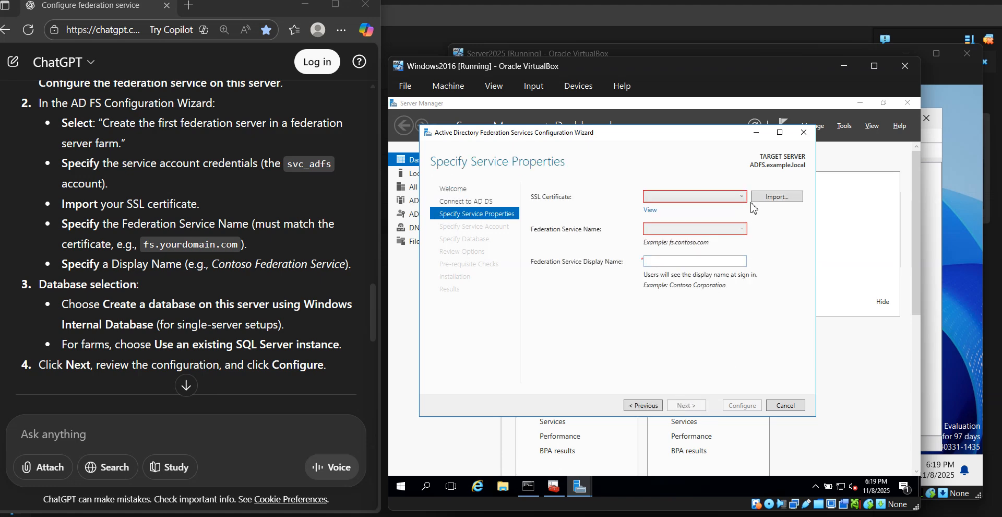
Step: Start importing an SSL certificate, check the available file types, and look for a PFX file in Desktop and Downloads
{"action": "left_click", "coordinate": [769, 201]}
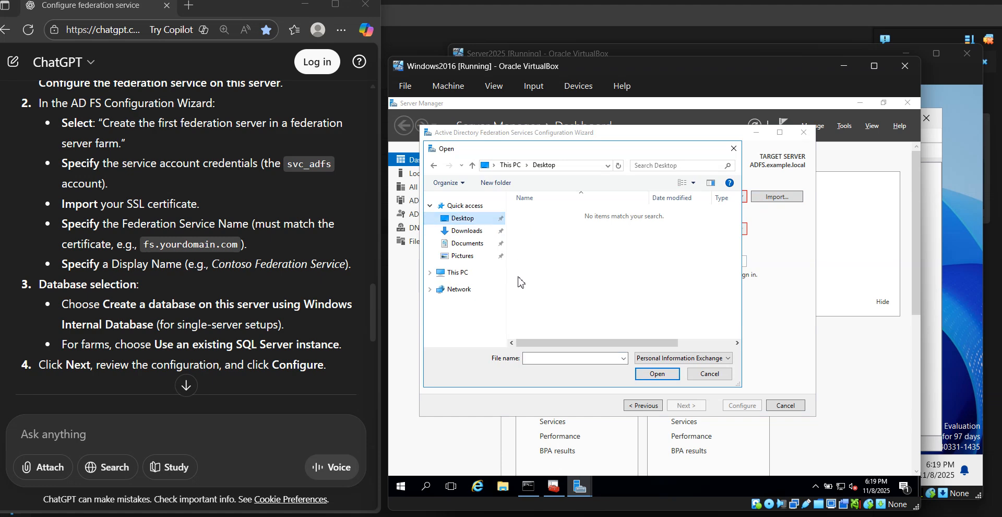
{"action": "left_click", "coordinate": [703, 358]}
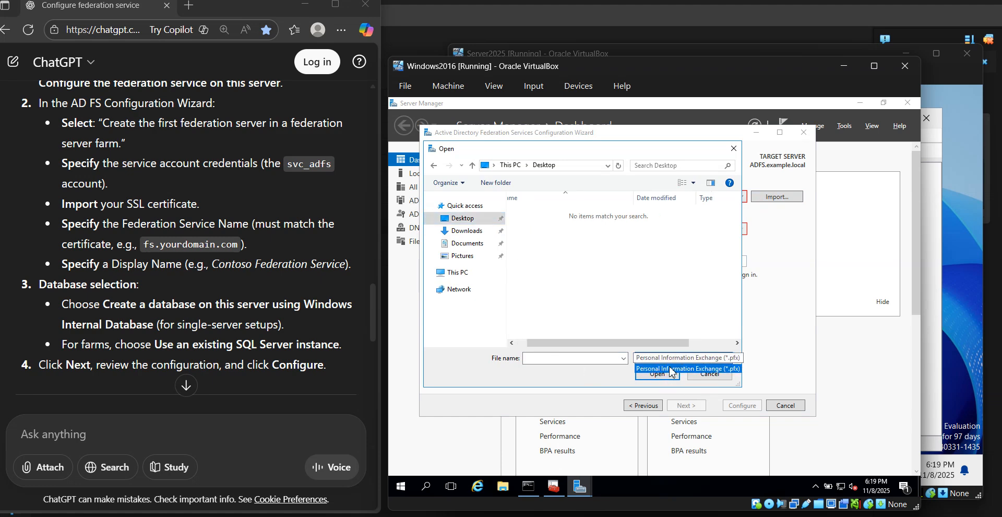
{"action": "left_click", "coordinate": [669, 261]}
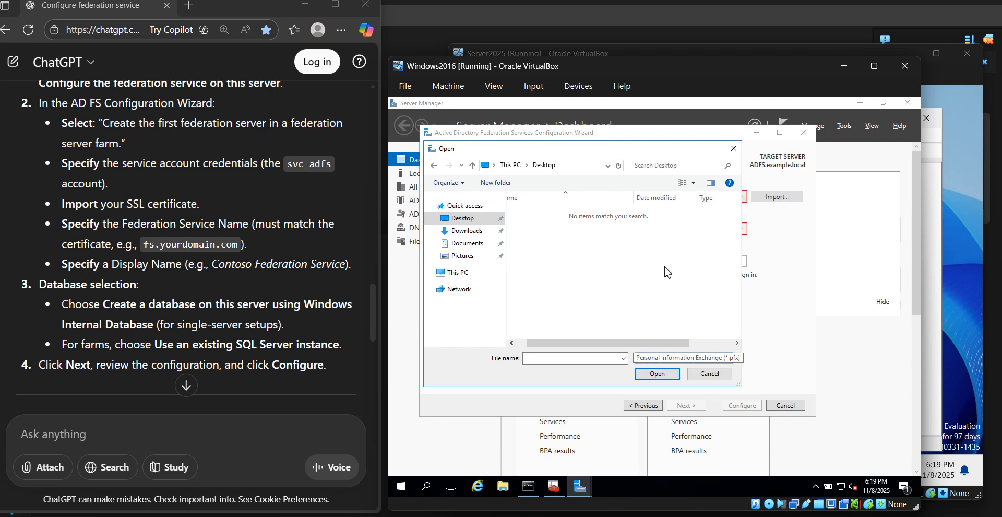
{"action": "left_click", "coordinate": [466, 230]}
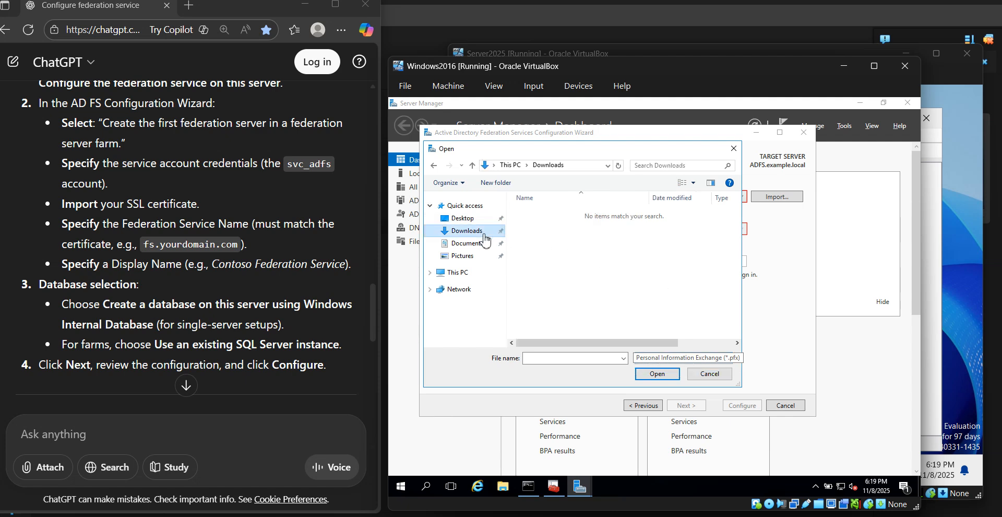
{"action": "left_click", "coordinate": [467, 272]}
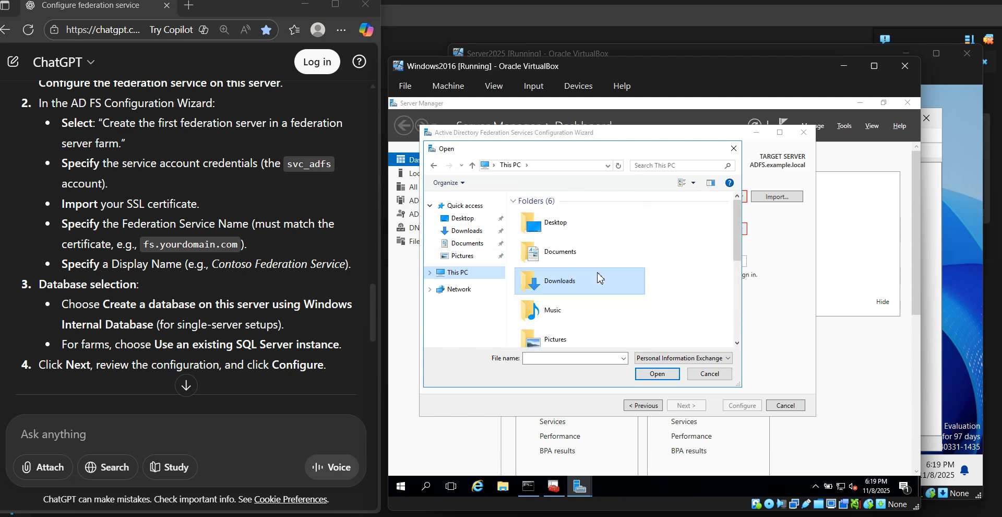
{"action": "double_click", "coordinate": [571, 232]}
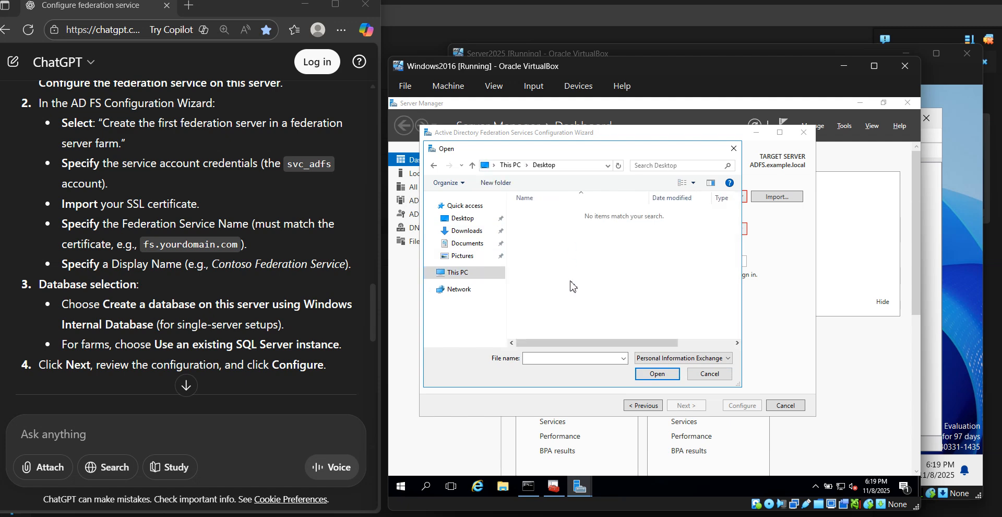
Step: Browse drive C: to the Administrator's Desktop folder under Users and look for a Personal Information Exchange (*.pfx) certificate file
{"action": "left_click", "coordinate": [488, 272]}
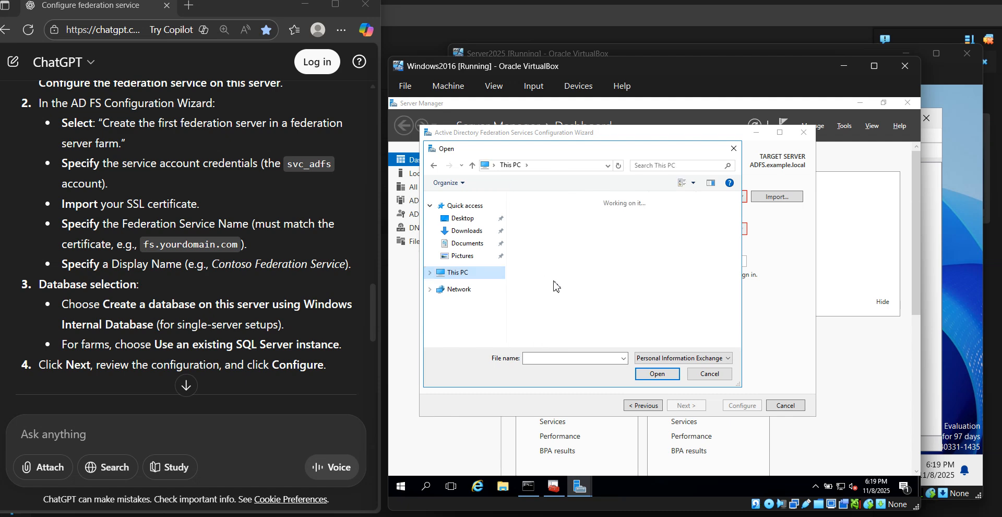
{"action": "scroll", "coordinate": [566, 327], "scroll_direction": "down", "scroll_amount": 1}
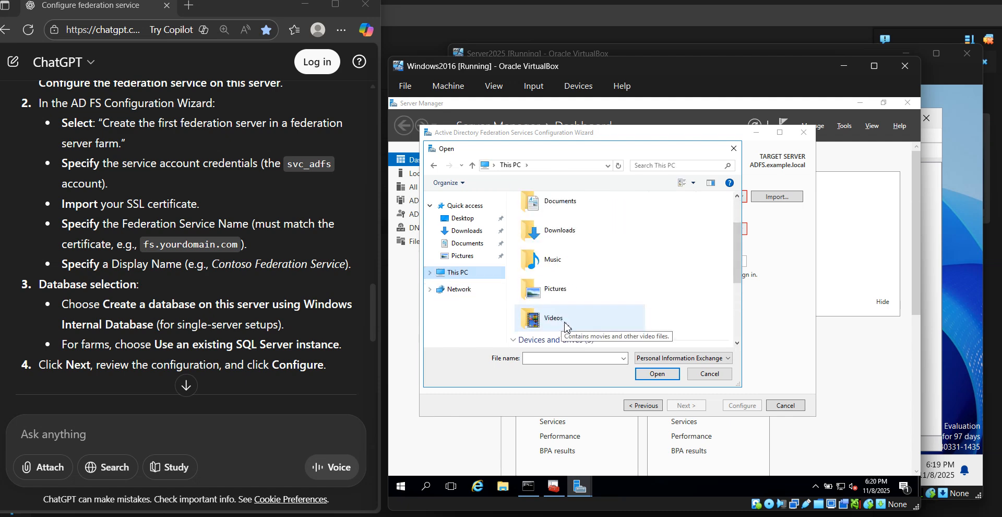
{"action": "scroll", "coordinate": [565, 327], "scroll_direction": "down", "scroll_amount": 2}
{"action": "double_click", "coordinate": [584, 285]}
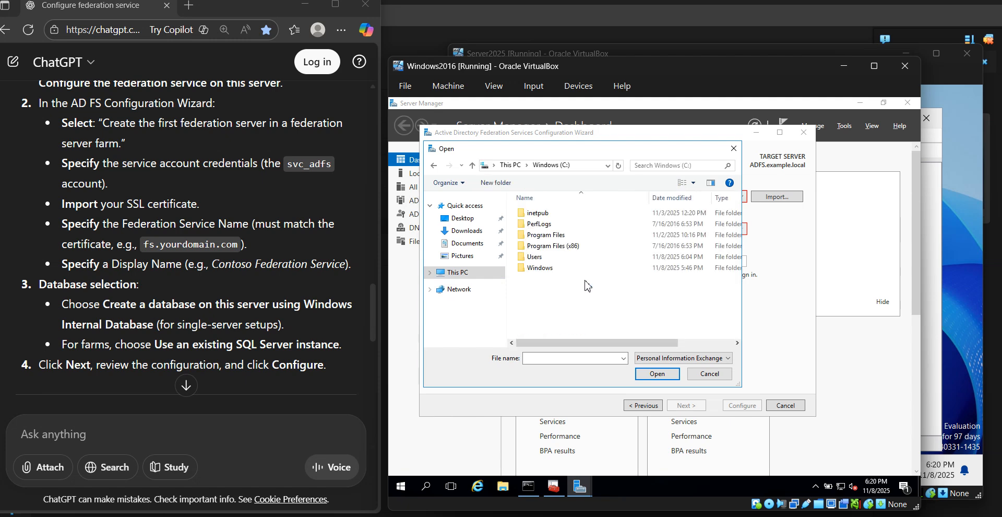
{"action": "double_click", "coordinate": [538, 256]}
{"action": "double_click", "coordinate": [545, 214]}
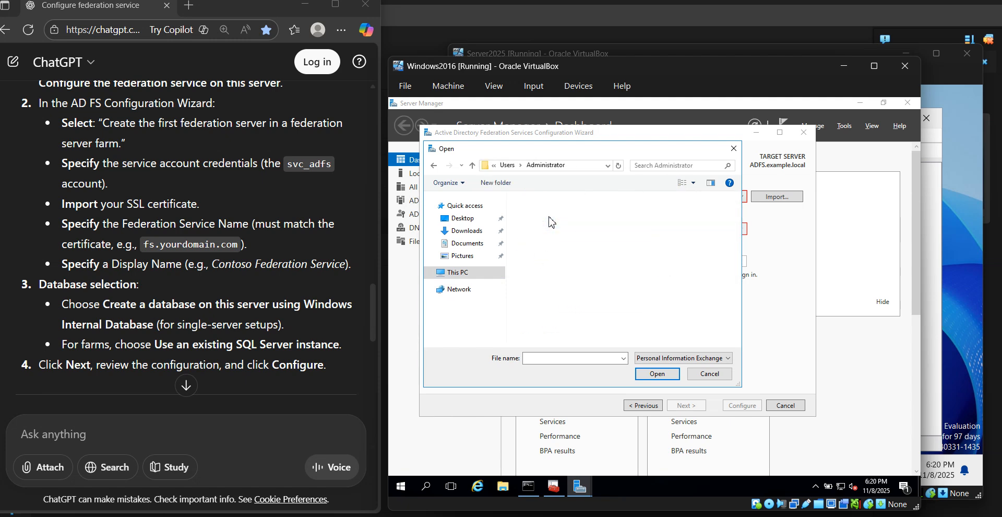
{"action": "double_click", "coordinate": [553, 224]}
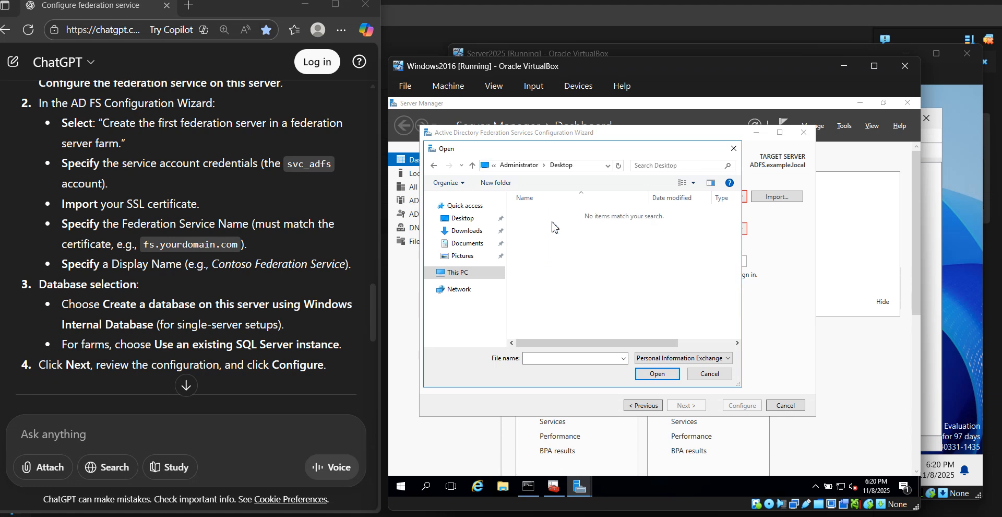
{"action": "left_click", "coordinate": [652, 359]}
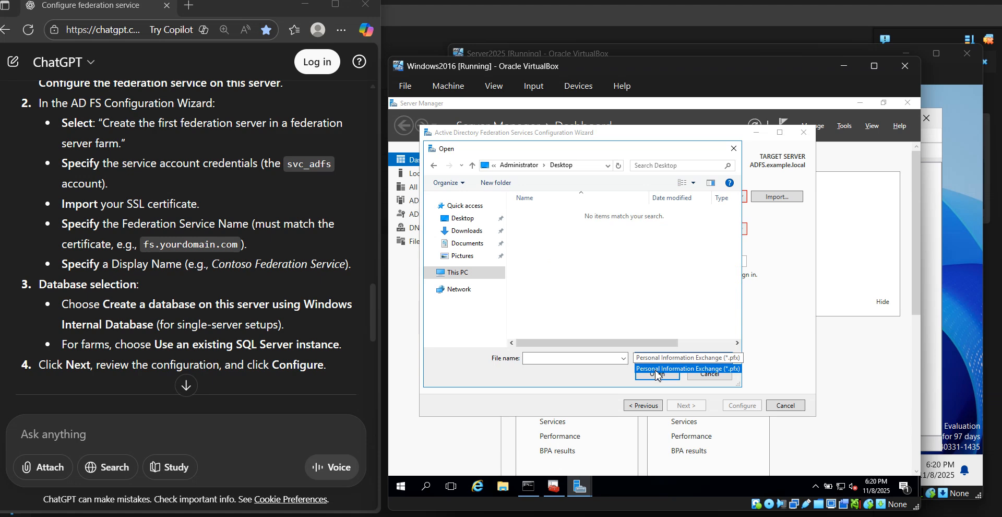
{"action": "left_click", "coordinate": [657, 370]}
{"action": "left_click", "coordinate": [837, 504]}
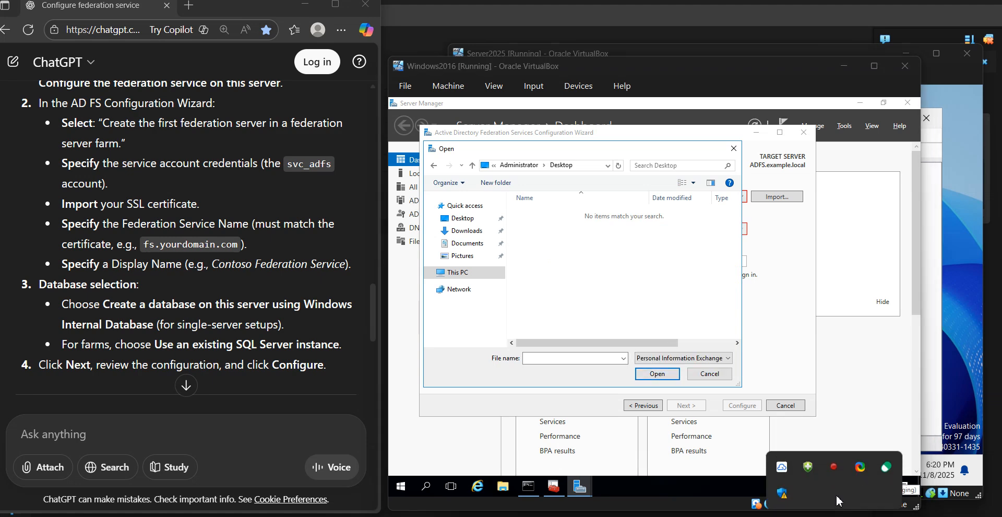
{"action": "right_click", "coordinate": [834, 467]}
{"action": "left_click", "coordinate": [811, 451]}
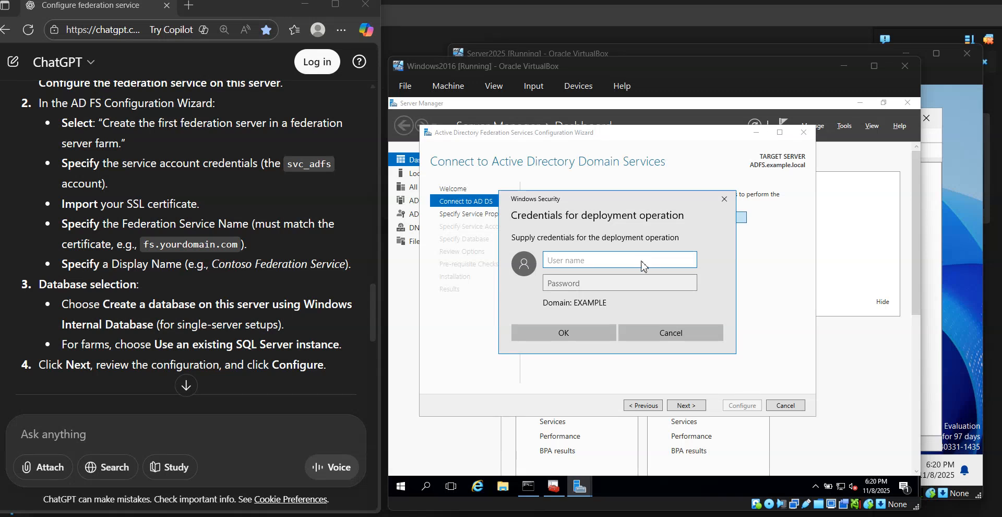
Step: Supply the deployment credentials with user name example.local\Administartor and the account password, and proceed from the AD DS connection page
{"action": "left_click", "coordinate": [643, 262]}
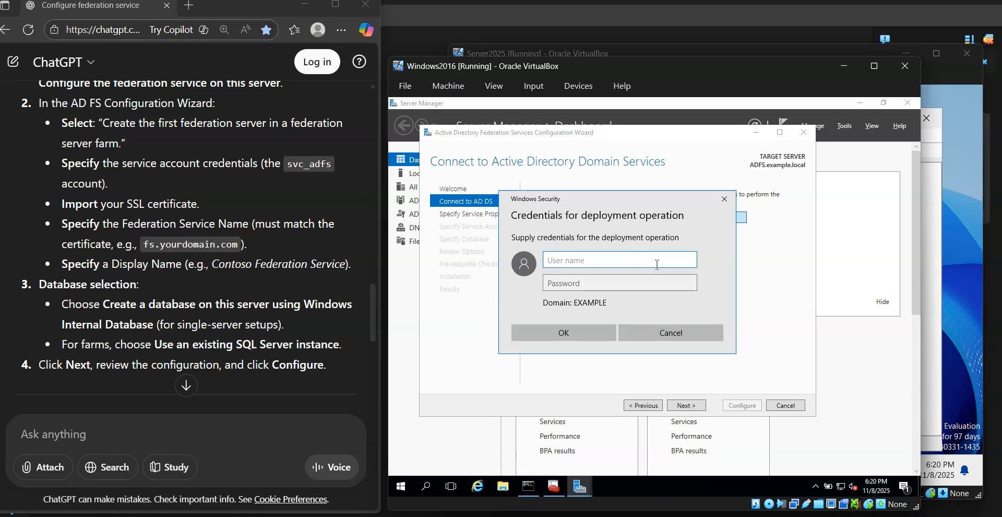
{"action": "type", "text": "example.local\\"}
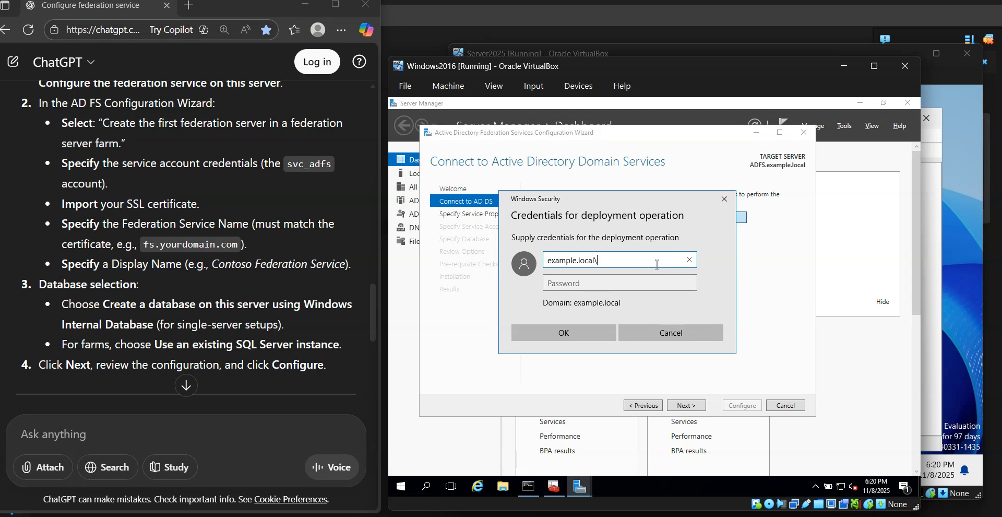
{"action": "type", "text": "Administartor"}
{"action": "key", "text": "Tab"}
{"action": "type", "text": "•••"}
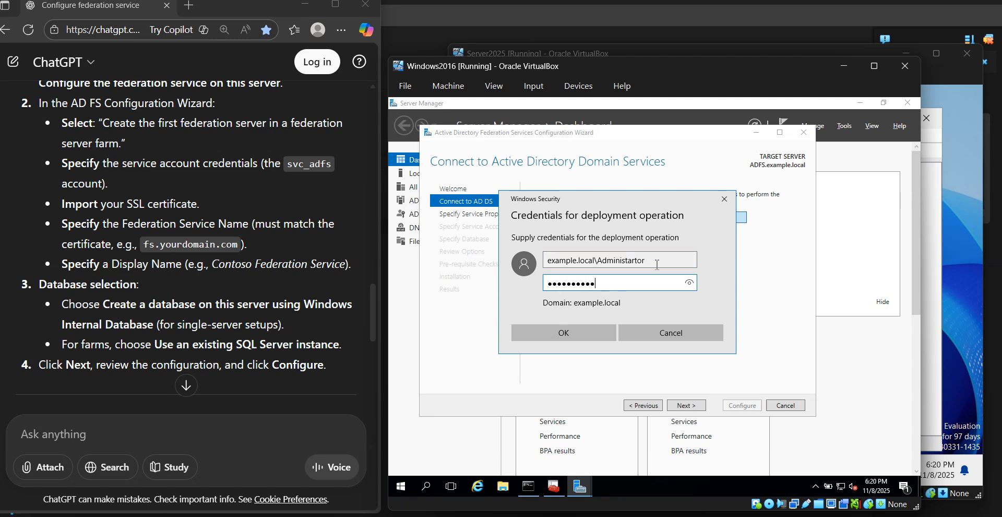
{"action": "key", "text": "Return"}
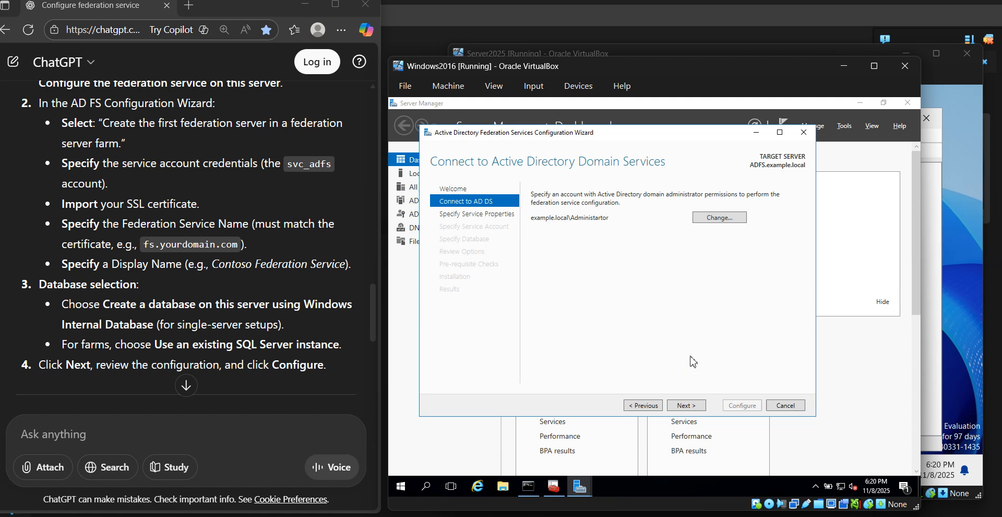
{"action": "left_click", "coordinate": [683, 405]}
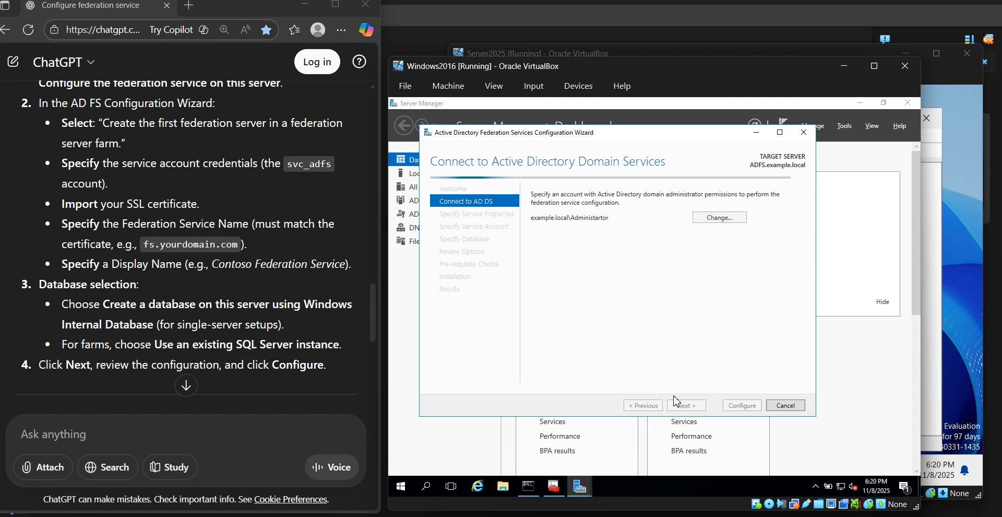